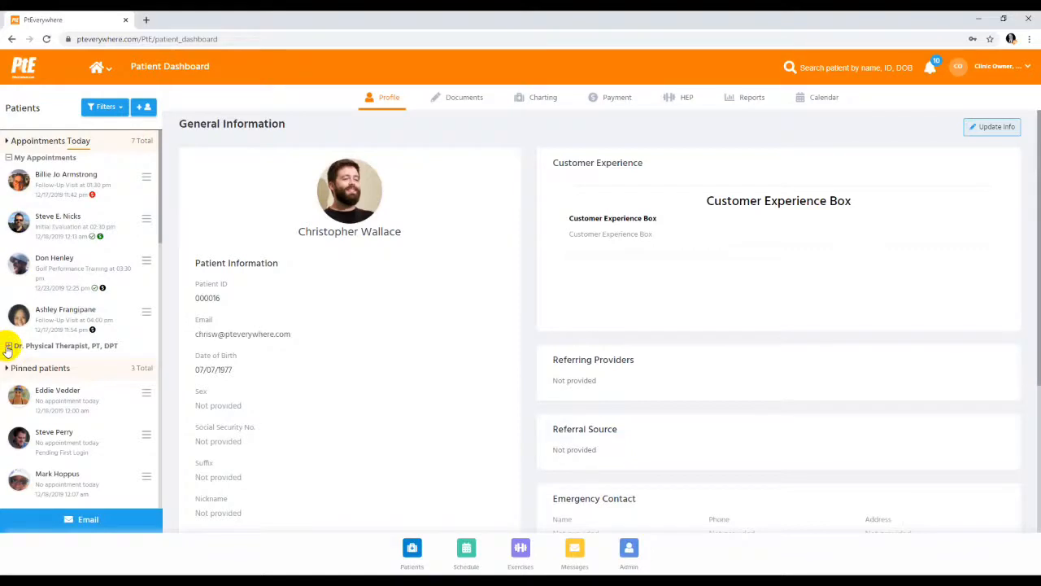
# Expand the Dr. Physical Therapist, PT, DPT appointments group and pin the first patient in the All patients list
pyautogui.click(8, 346)
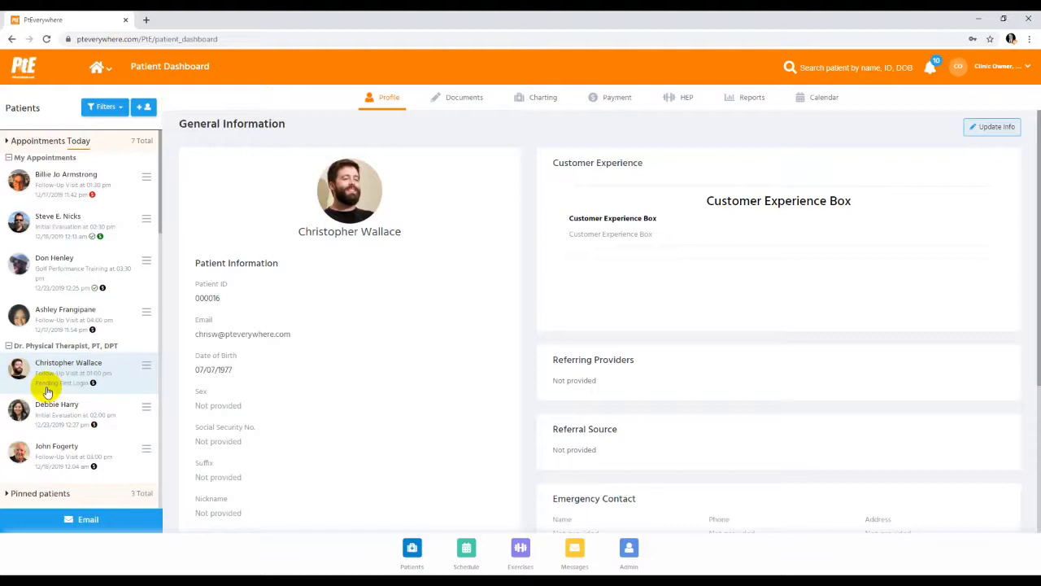
pyautogui.scroll(-5, 51, 439)
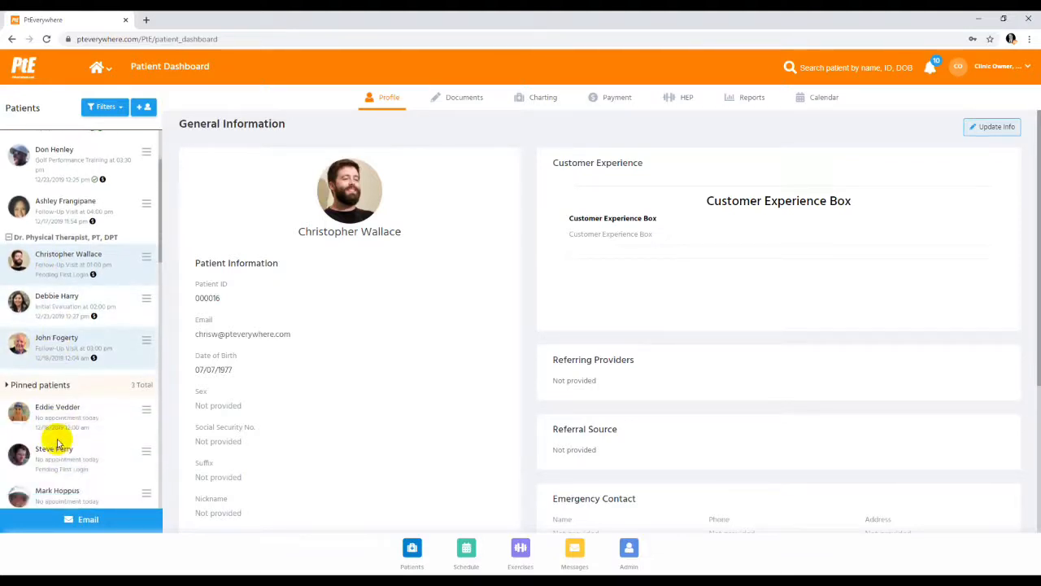
pyautogui.scroll(-1, 51, 439)
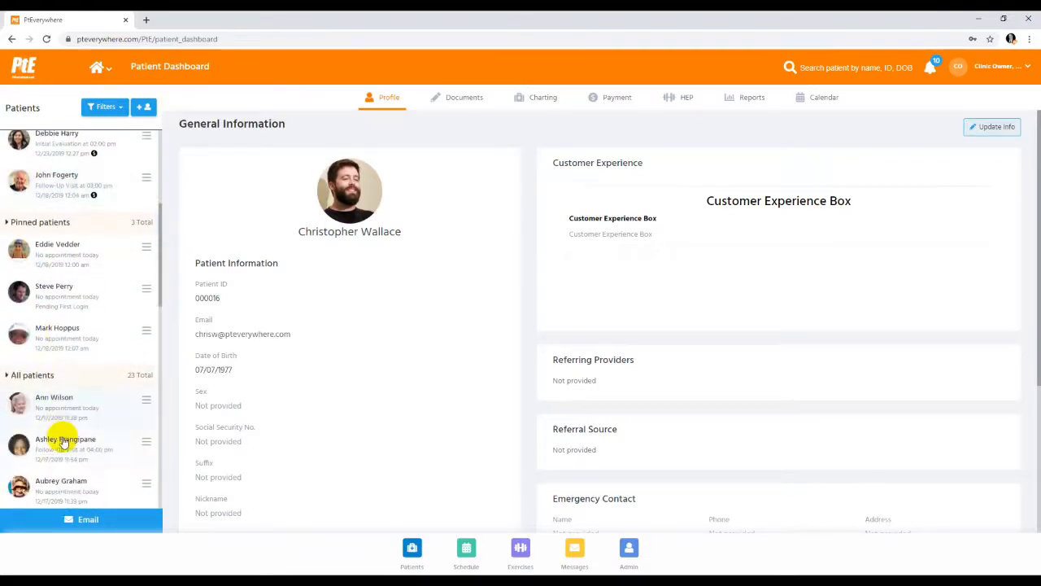
pyautogui.click(148, 401)
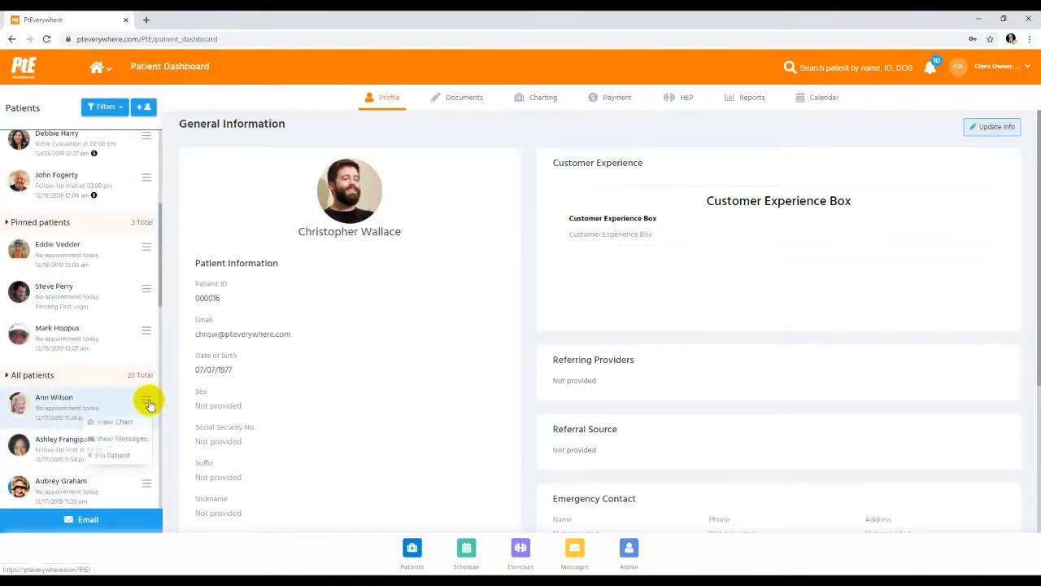
pyautogui.click(112, 454)
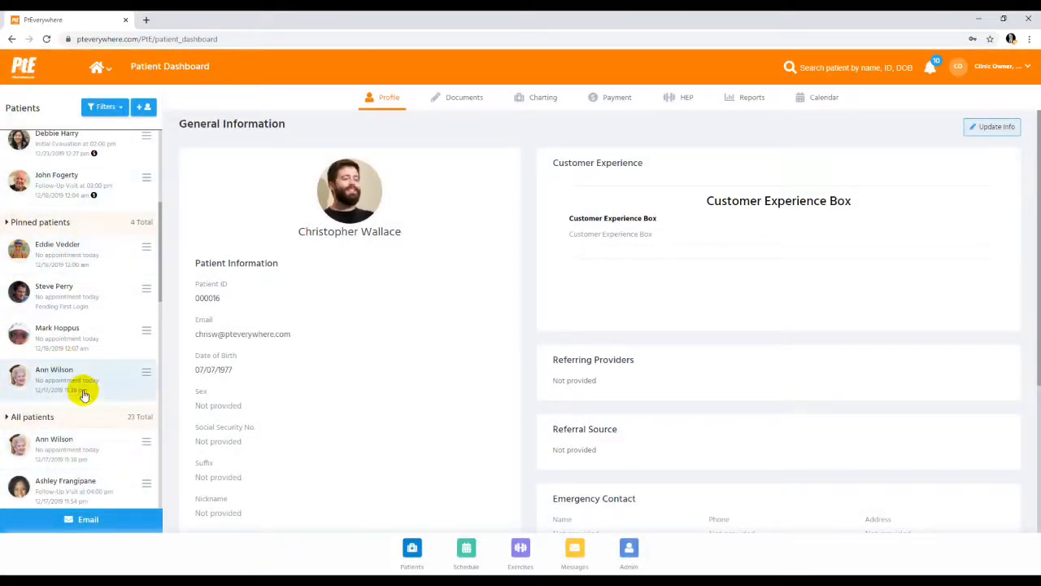
# Open an email form addressed to all of today's appointment patients and the pinned patients, and close it without sending
pyautogui.scroll(2, 103, 281)
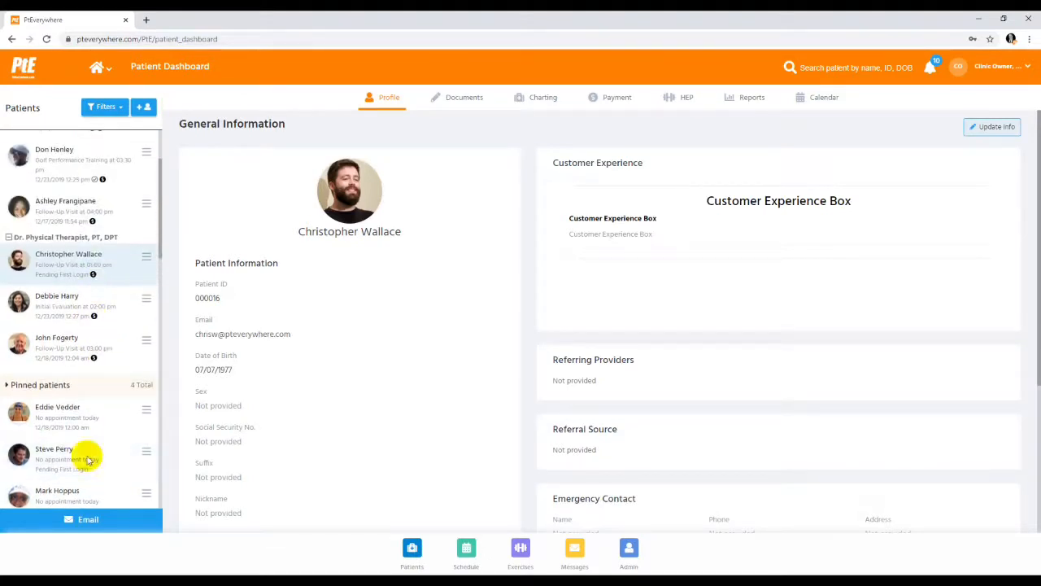
pyautogui.click(93, 520)
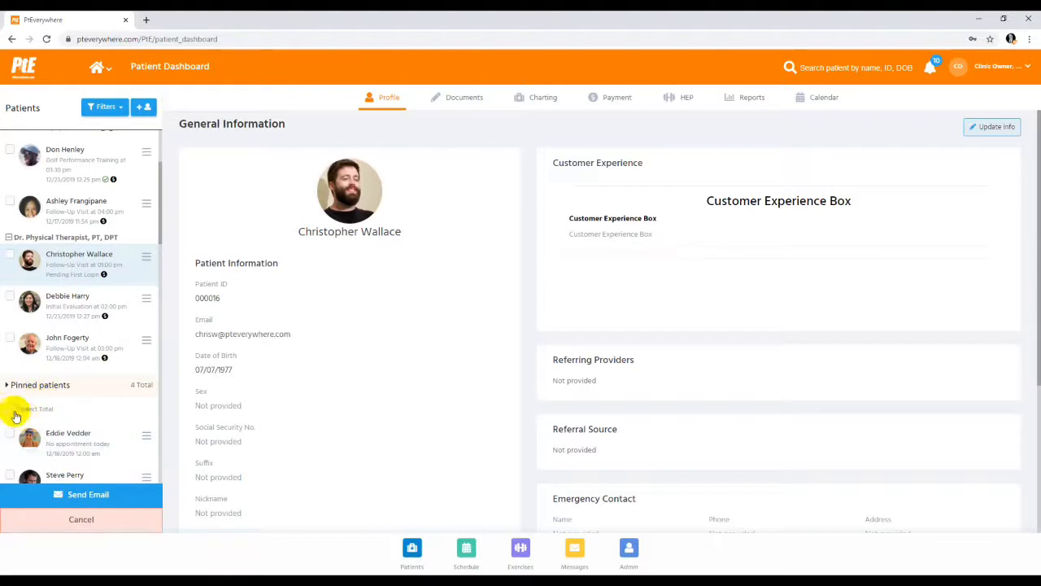
pyautogui.scroll(3, 35, 270)
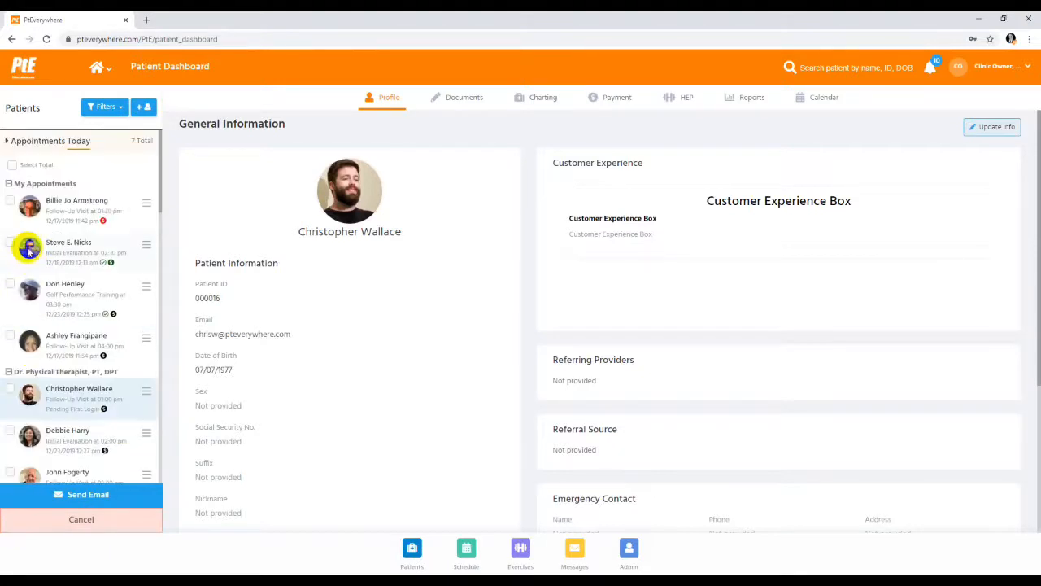
pyautogui.click(12, 165)
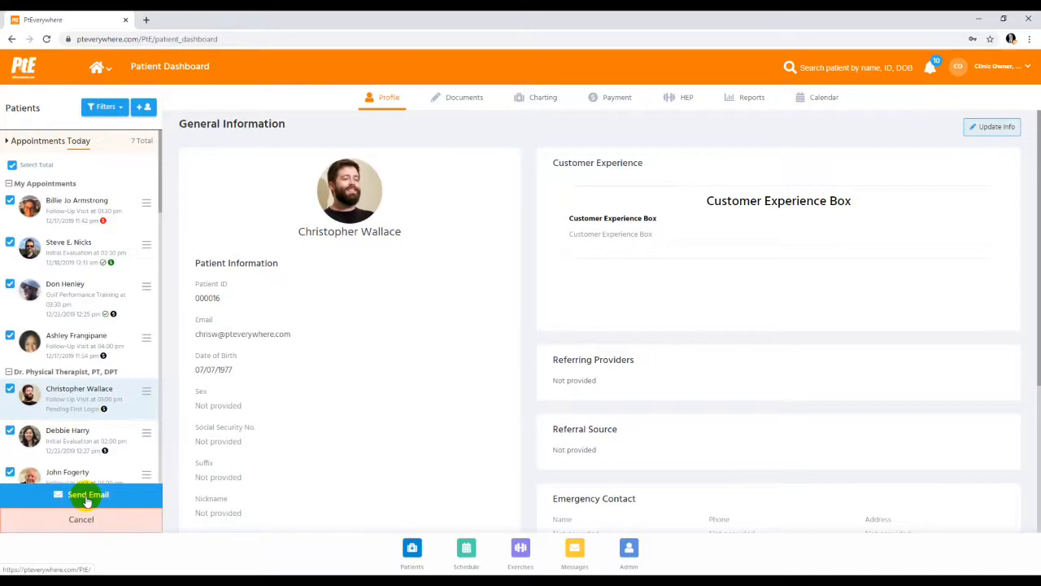
pyautogui.click(87, 495)
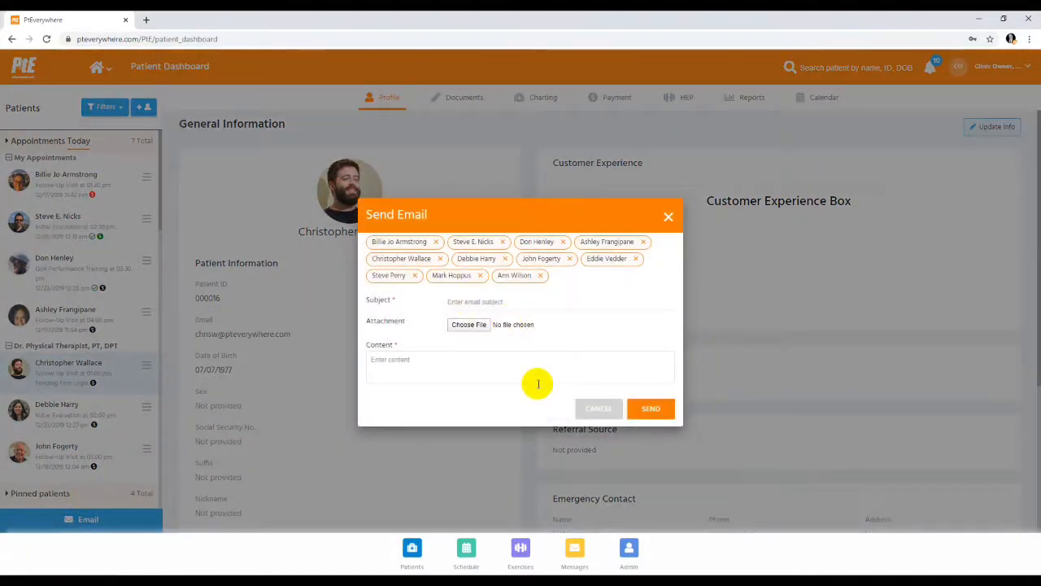
pyautogui.click(672, 214)
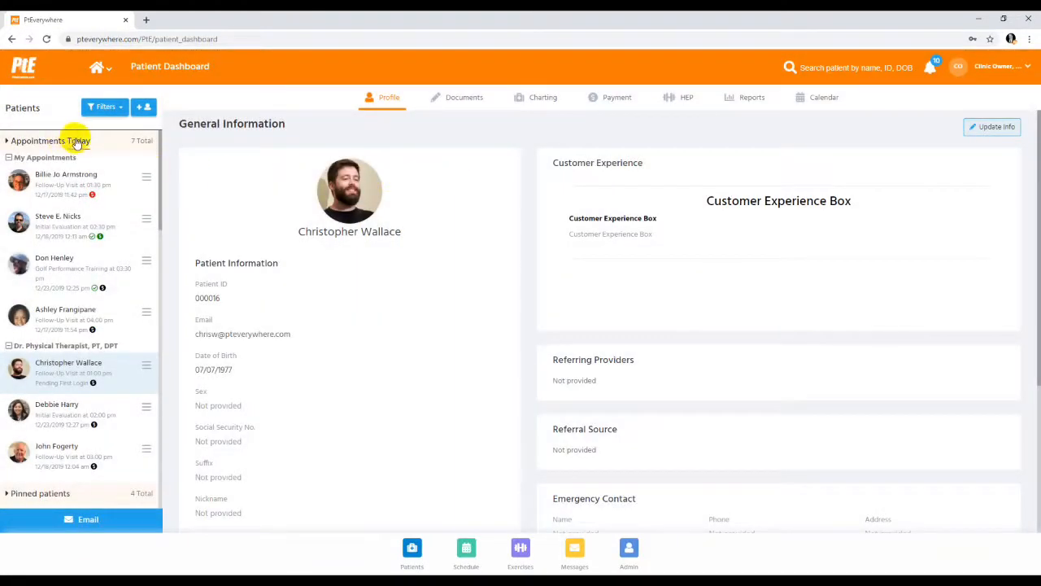
# View the appointments list for December 18, 2019, and switch it back to December 23
pyautogui.click(78, 140)
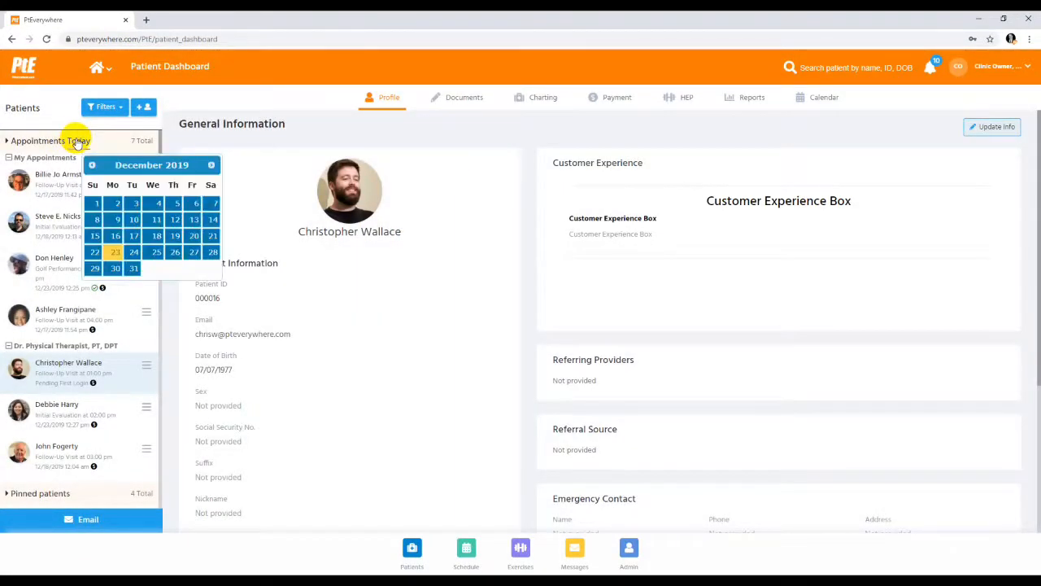
pyautogui.click(157, 236)
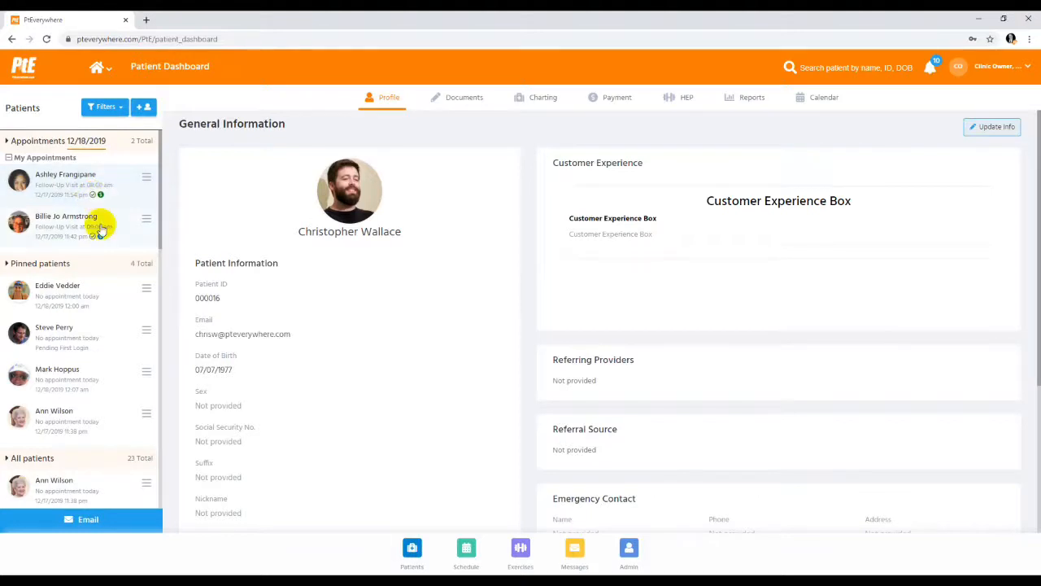
pyautogui.click(91, 144)
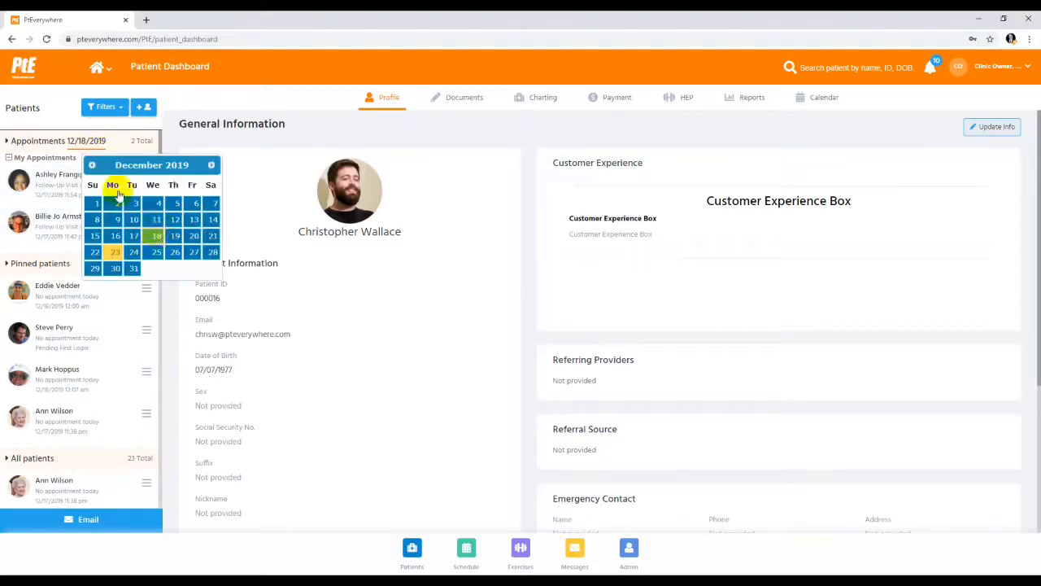
pyautogui.click(115, 253)
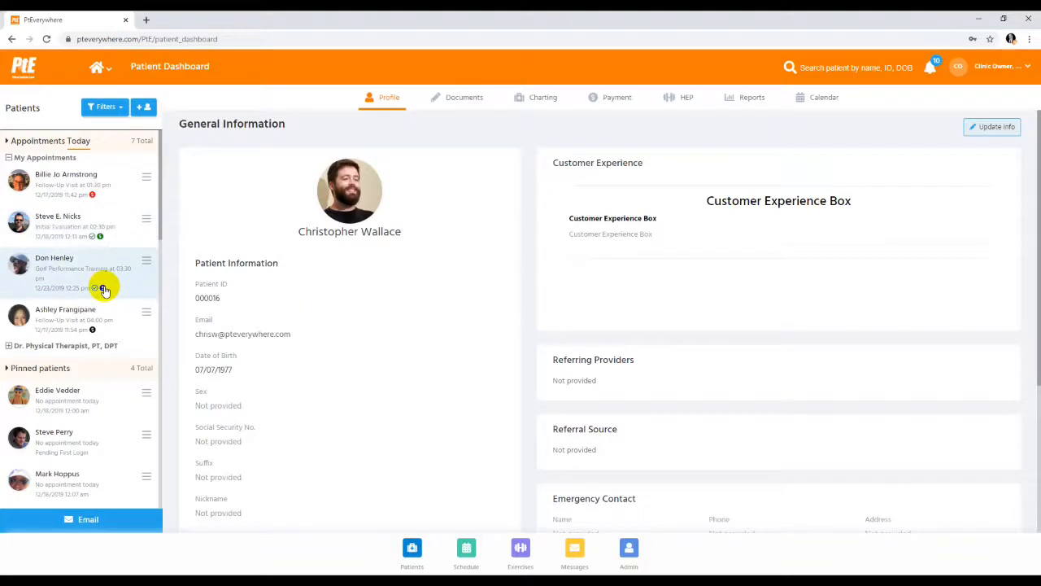
# Open the treatment note for the 04:00 PM – 05:00 PM follow-up visit on Monday, December 23 from the schedule
pyautogui.click(146, 317)
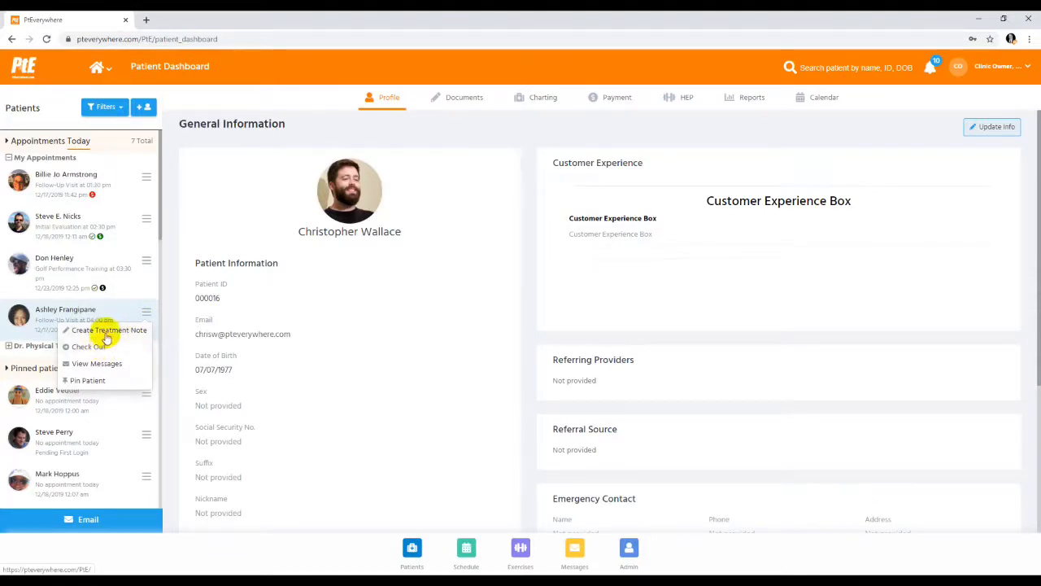
pyautogui.click(466, 553)
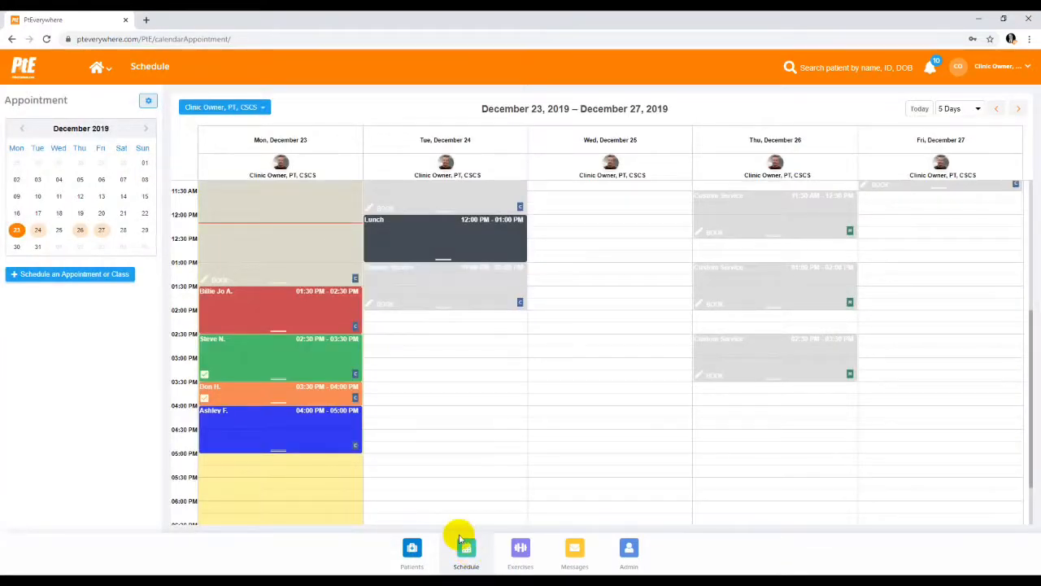
pyautogui.click(303, 432)
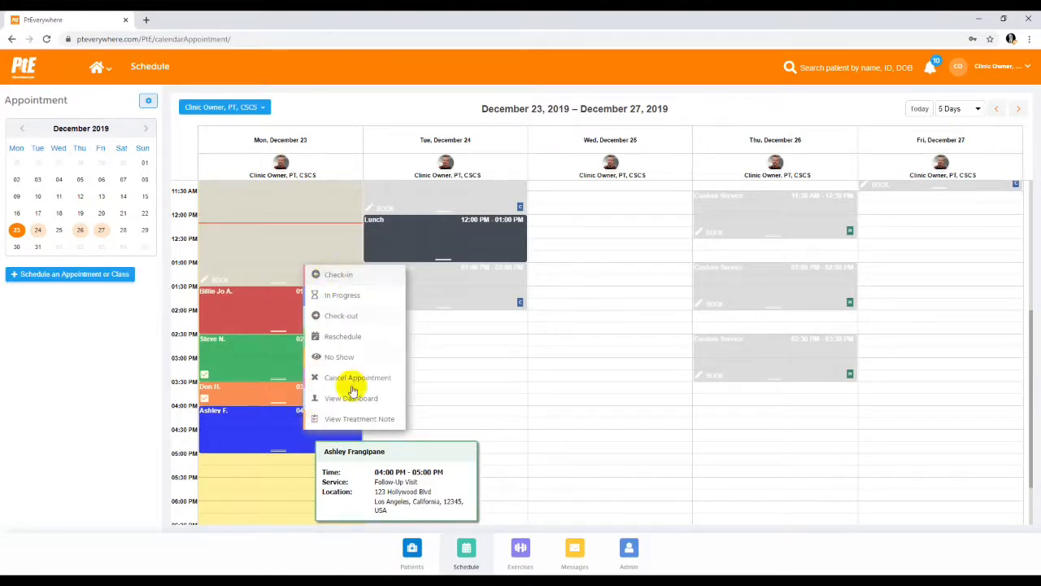
pyautogui.click(343, 421)
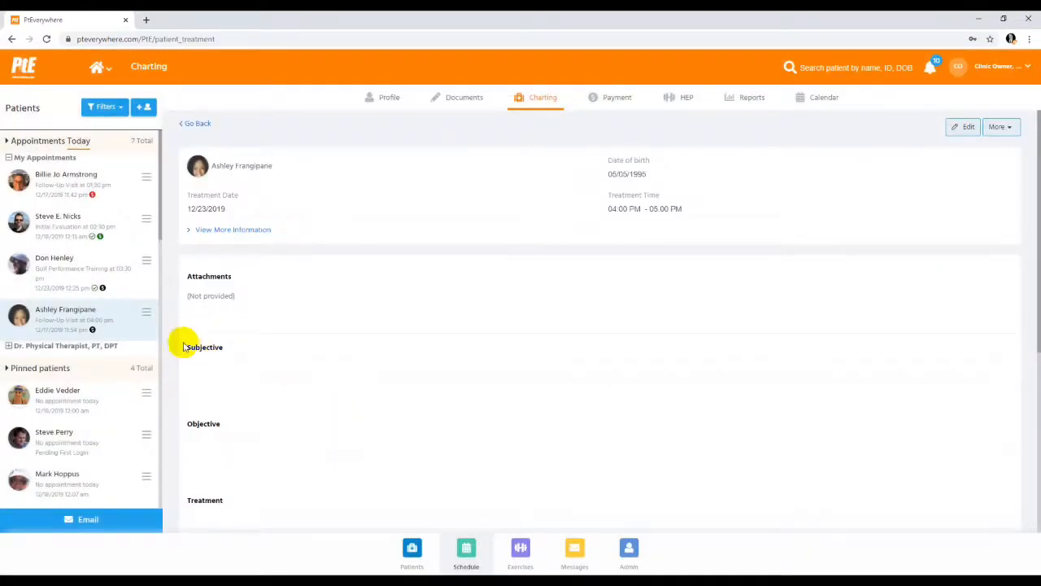
pyautogui.click(146, 314)
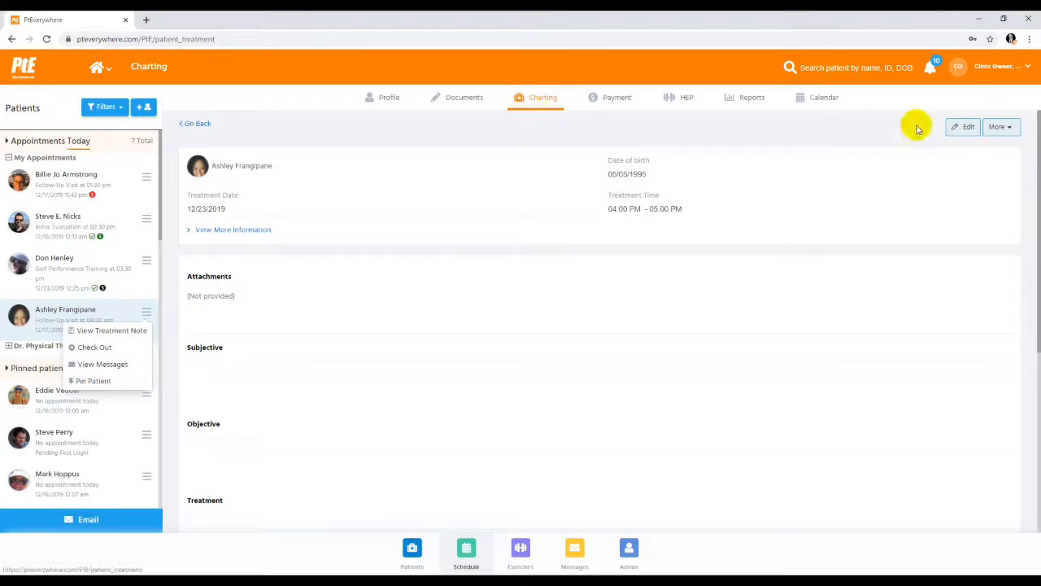
# Select all sections of the 12/18/2019 follow-up note in Copy Last Note and dismiss the dialog without copying
pyautogui.click(1005, 128)
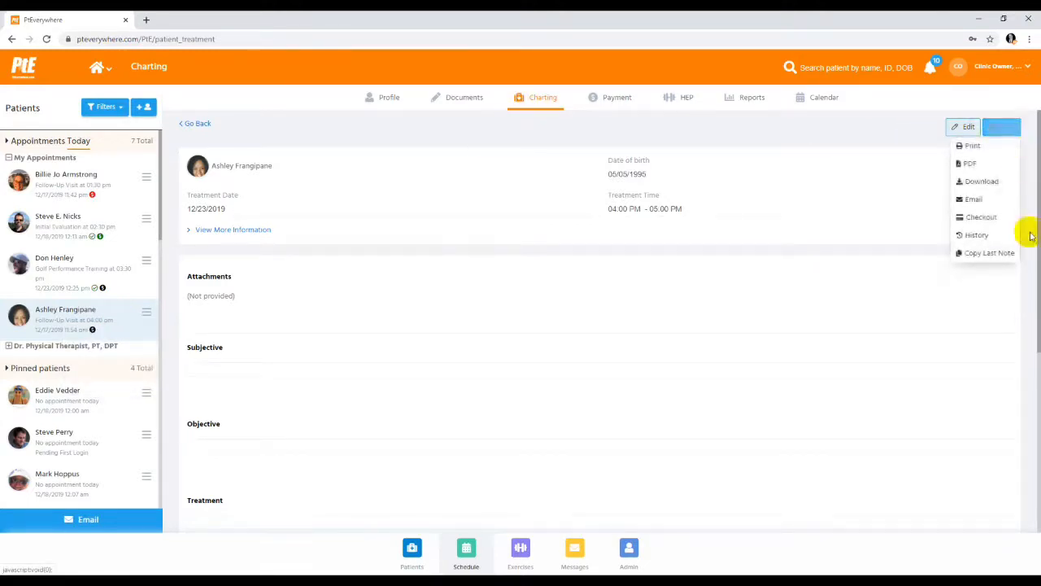
pyautogui.click(980, 253)
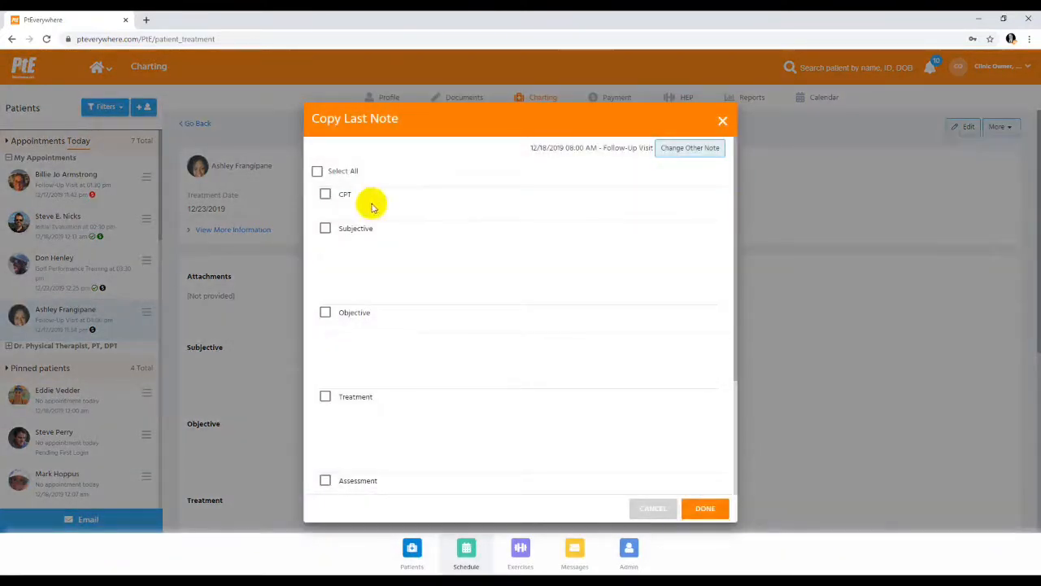
pyautogui.click(317, 173)
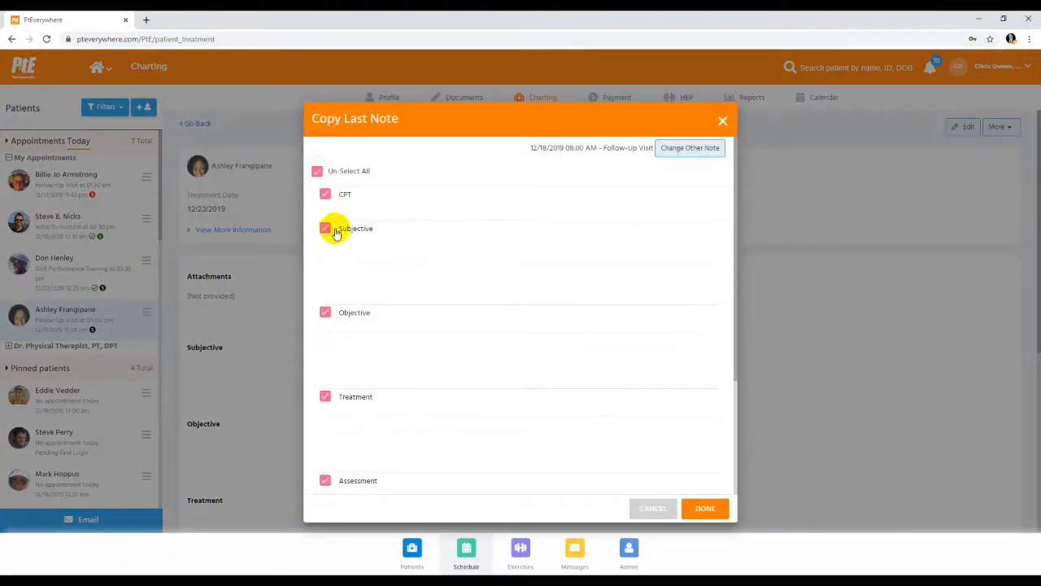
pyautogui.scroll(-2, 336, 231)
pyautogui.scroll(3, 336, 237)
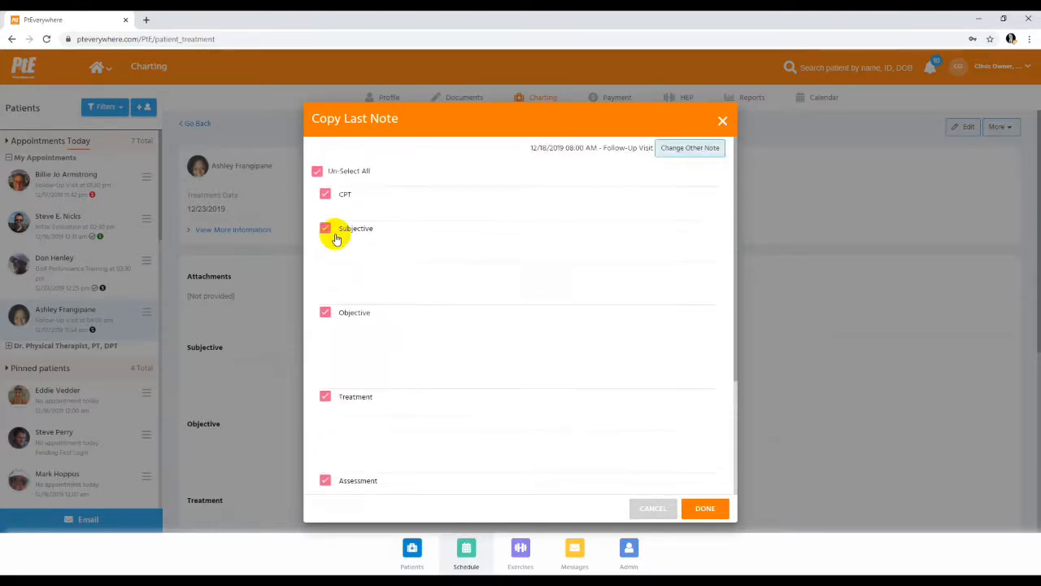
pyautogui.click(722, 123)
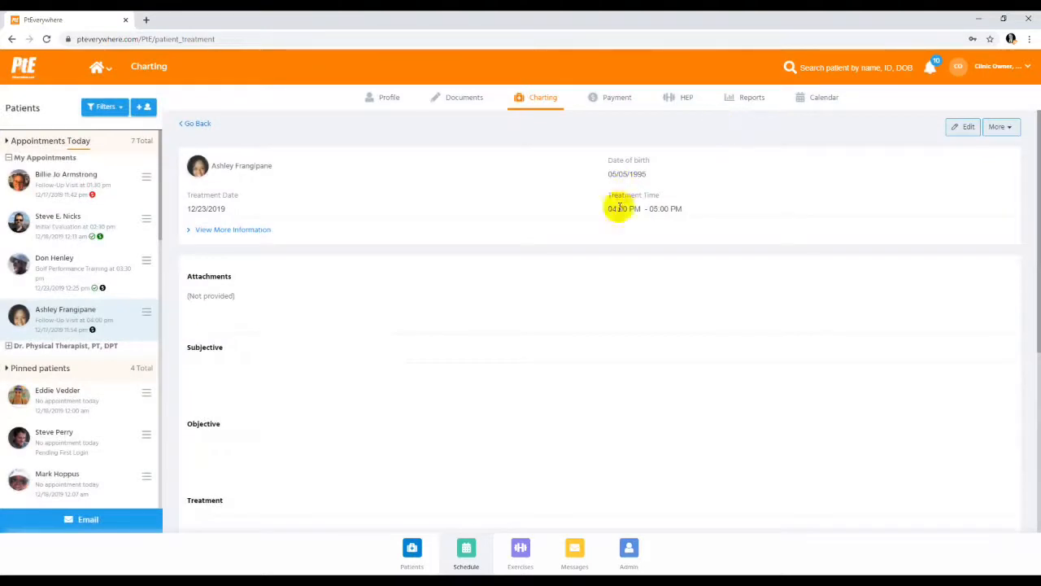
# Open the treatment note for editing, look through its sections, and select the SOAP template
pyautogui.click(964, 127)
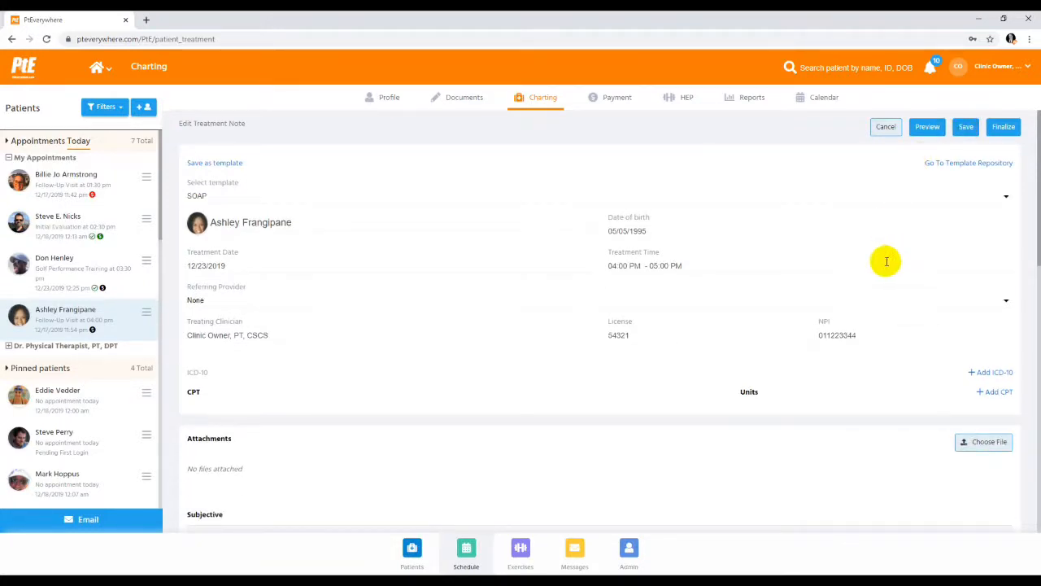
pyautogui.scroll(-3, 879, 272)
pyautogui.scroll(-5, 879, 275)
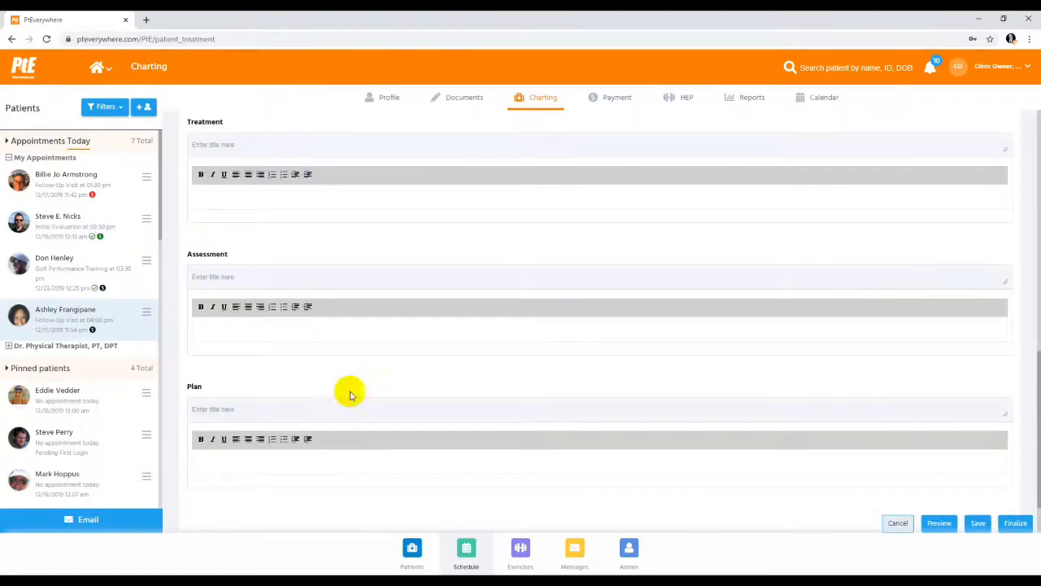
pyautogui.scroll(6, 425, 298)
pyautogui.scroll(2, 426, 297)
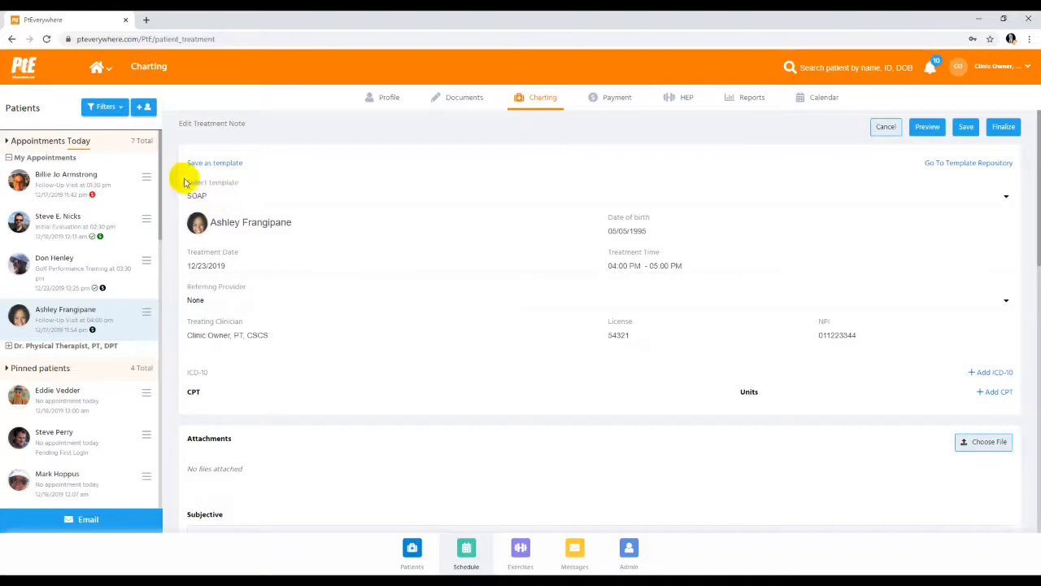
pyautogui.click(205, 202)
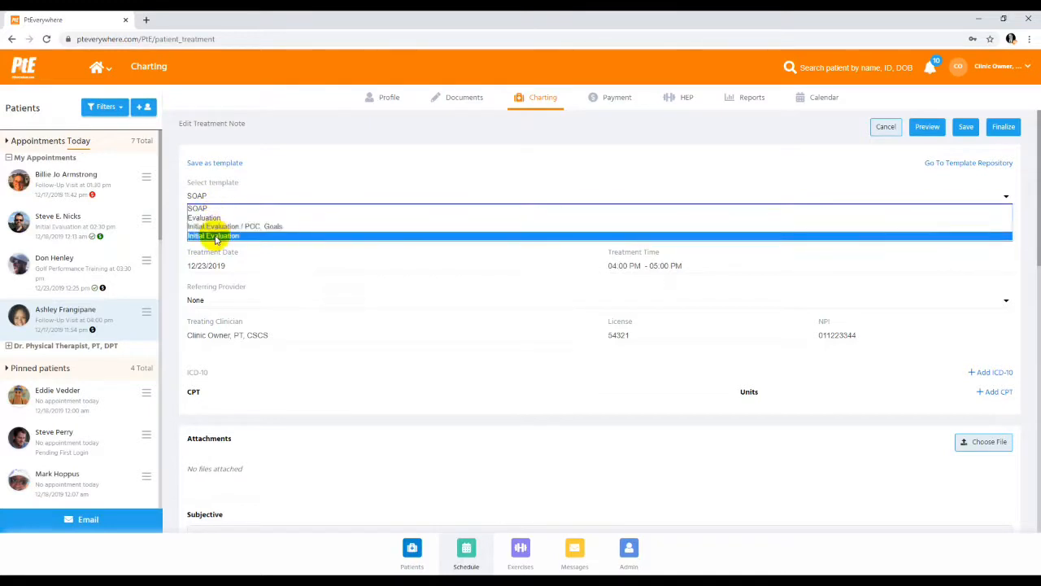
pyautogui.click(230, 213)
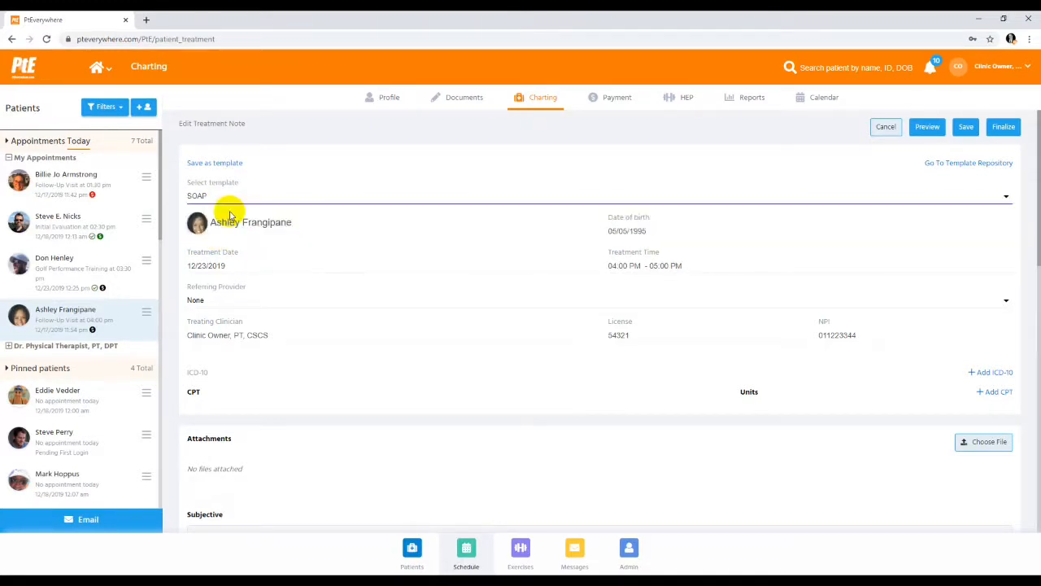
# Add the ICD-10 diagnosis M54.5: Low back pain to the treatment note as a new open case
pyautogui.scroll(-1, 877, 260)
pyautogui.scroll(-1, 877, 260)
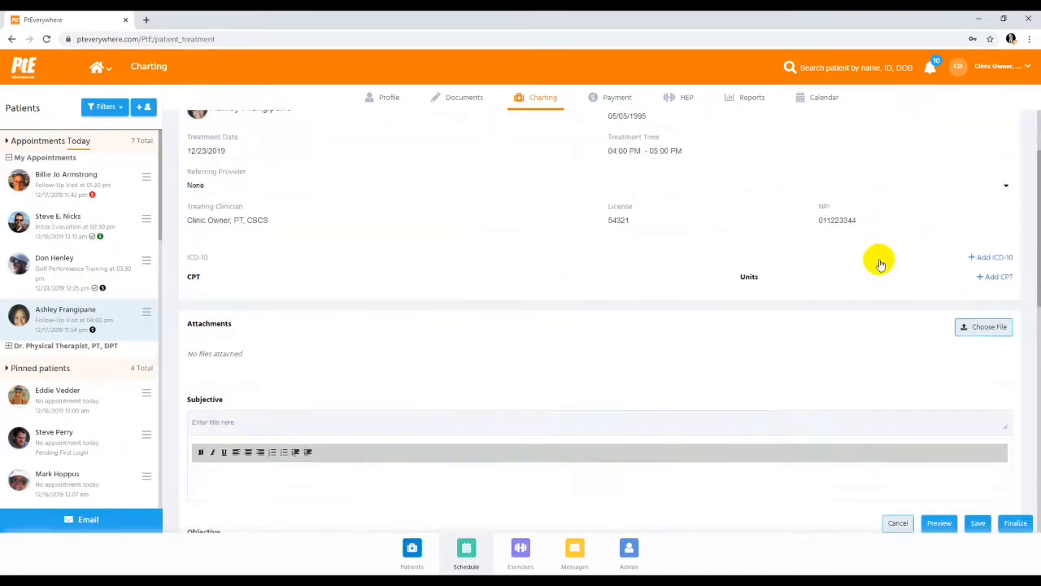
pyautogui.click(991, 257)
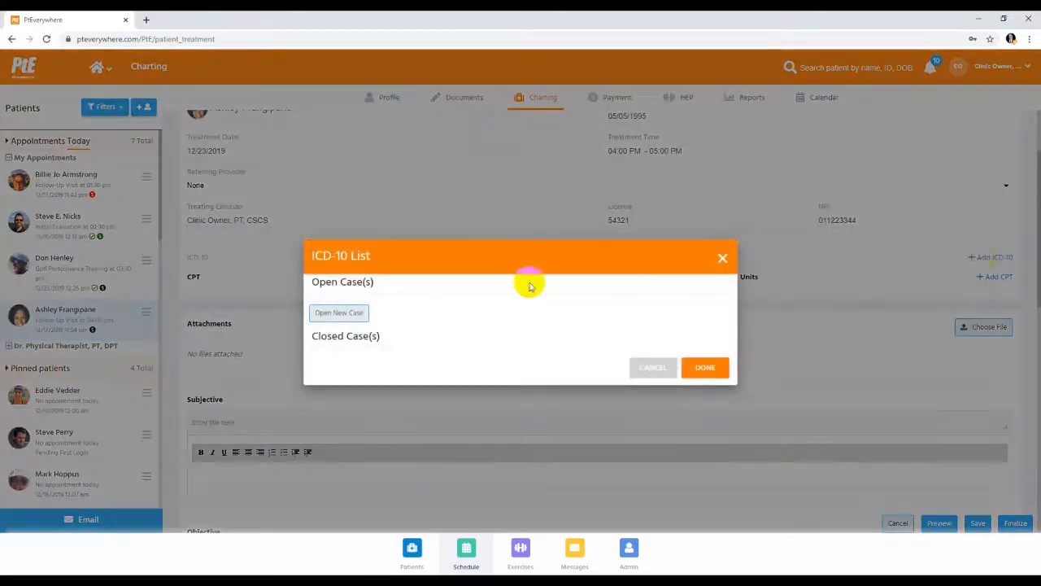
pyautogui.click(338, 312)
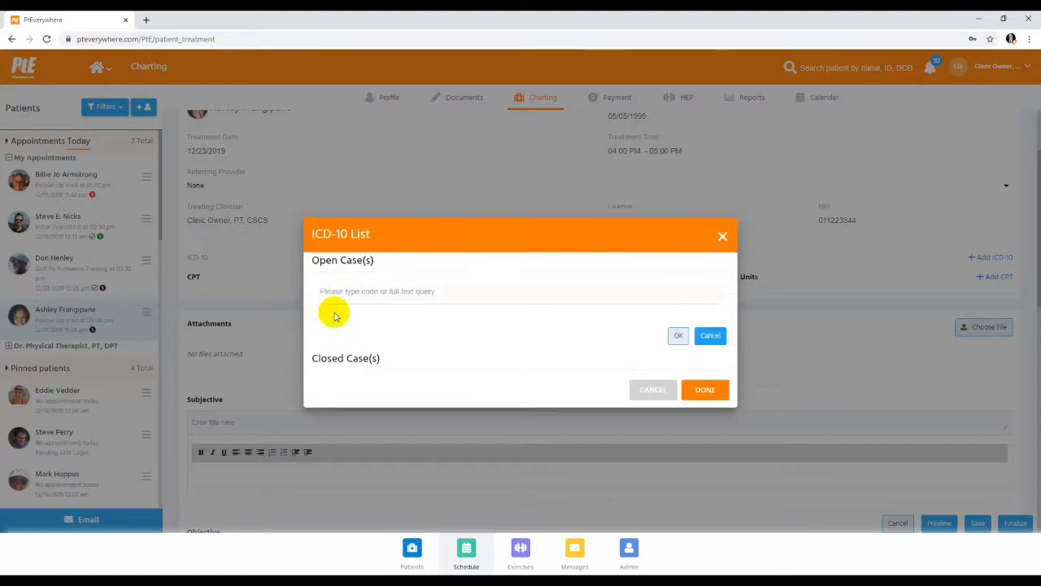
pyautogui.click(337, 291)
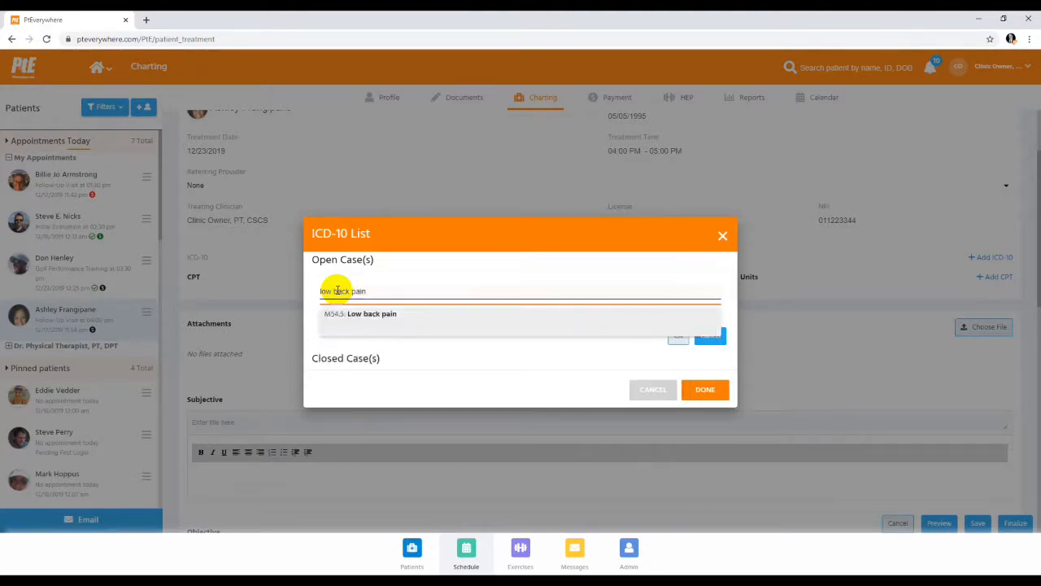
pyautogui.click(356, 317)
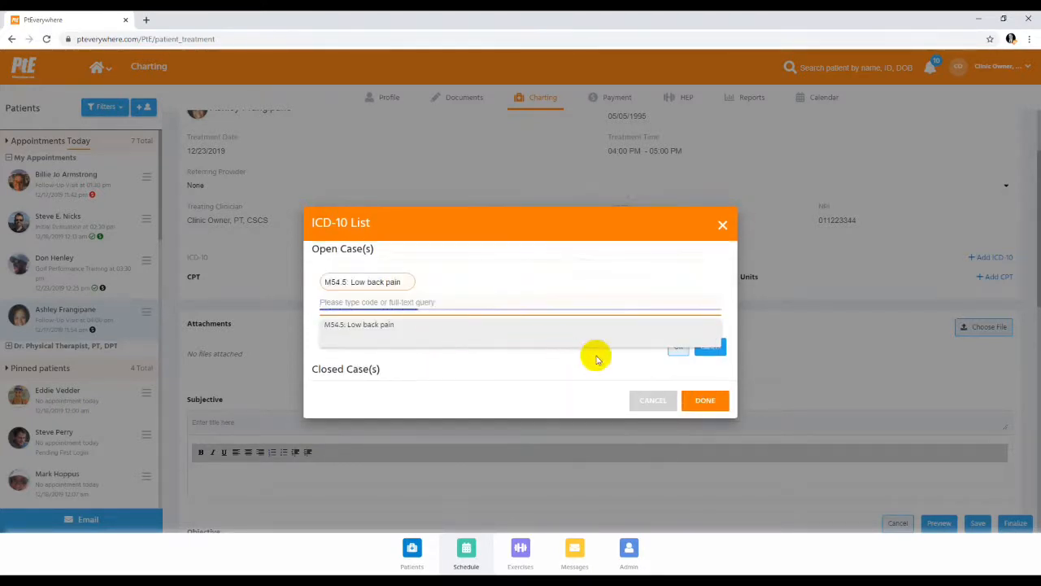
pyautogui.click(678, 348)
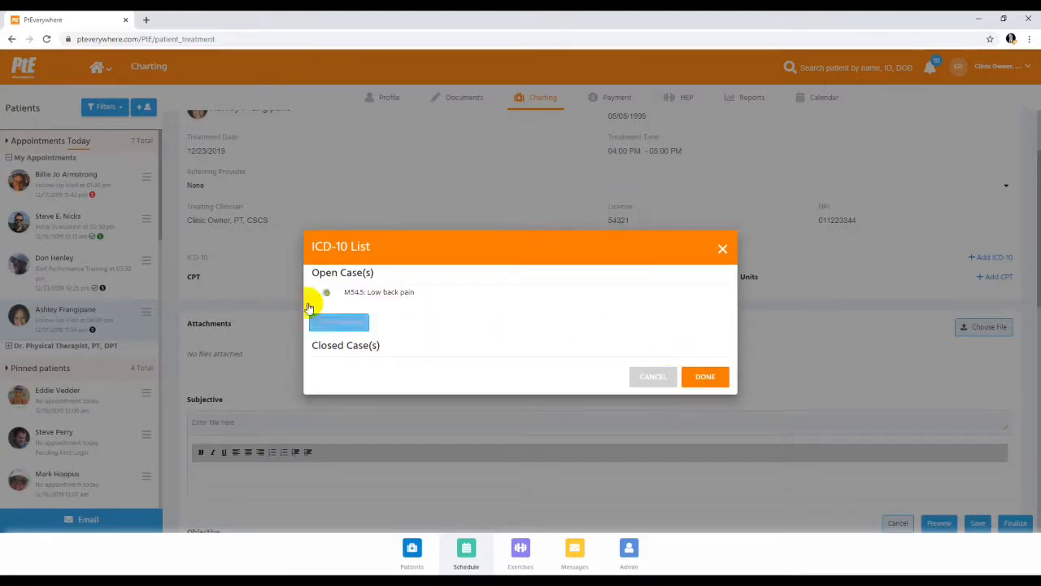
pyautogui.click(707, 378)
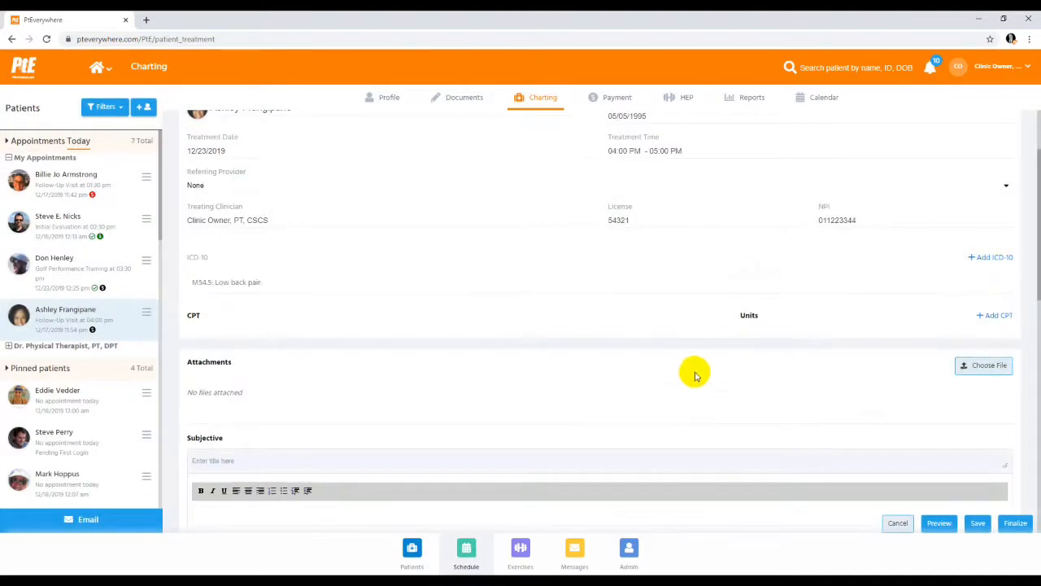
# Add CPT codes 97110: Therapeutic Exercises and 97112: Neuromuscular Re-education to the treatment note
pyautogui.click(994, 319)
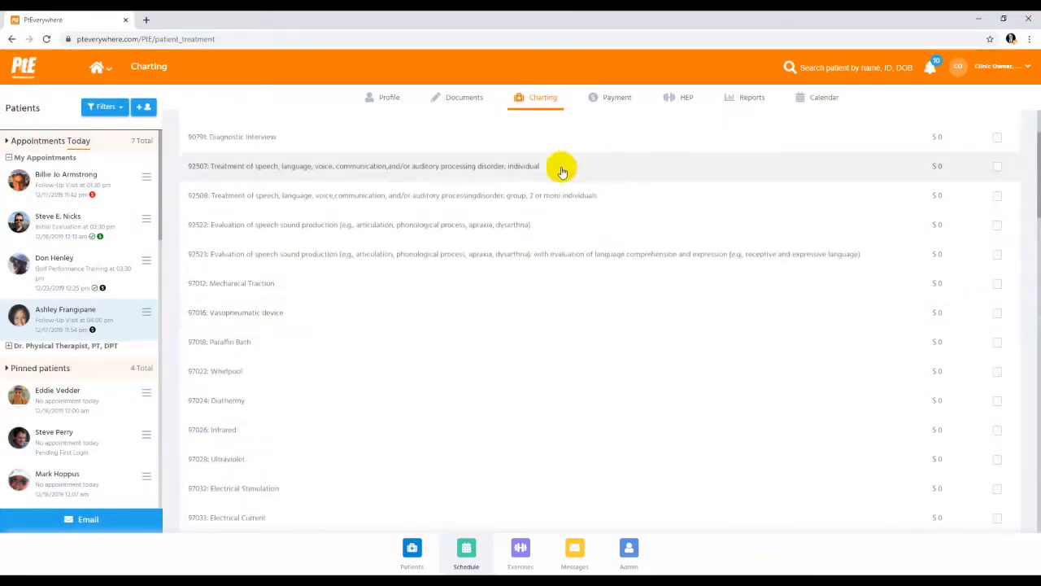
pyautogui.scroll(2, 559, 170)
pyautogui.click(517, 158)
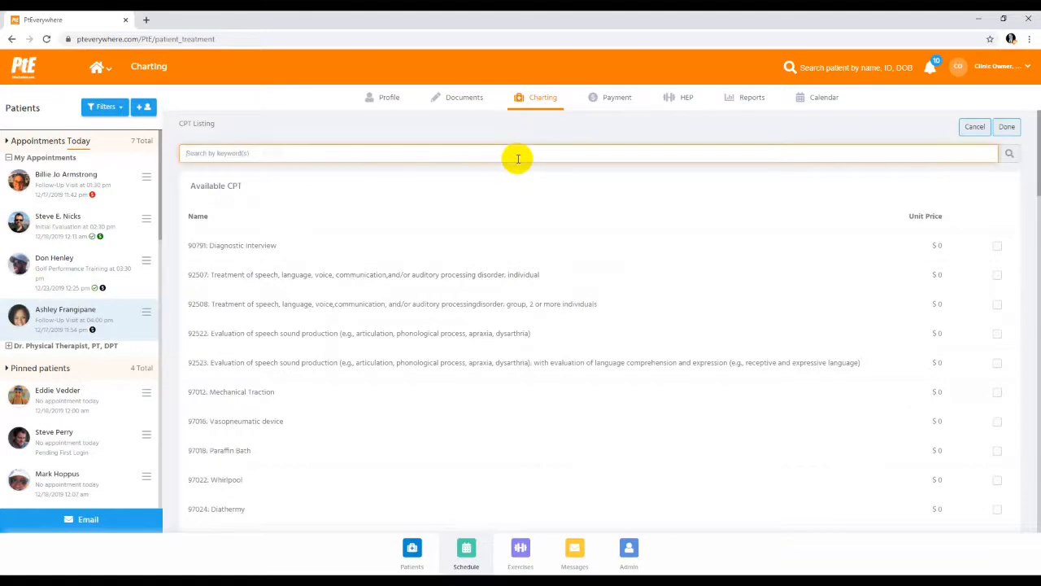
pyautogui.write('thera')
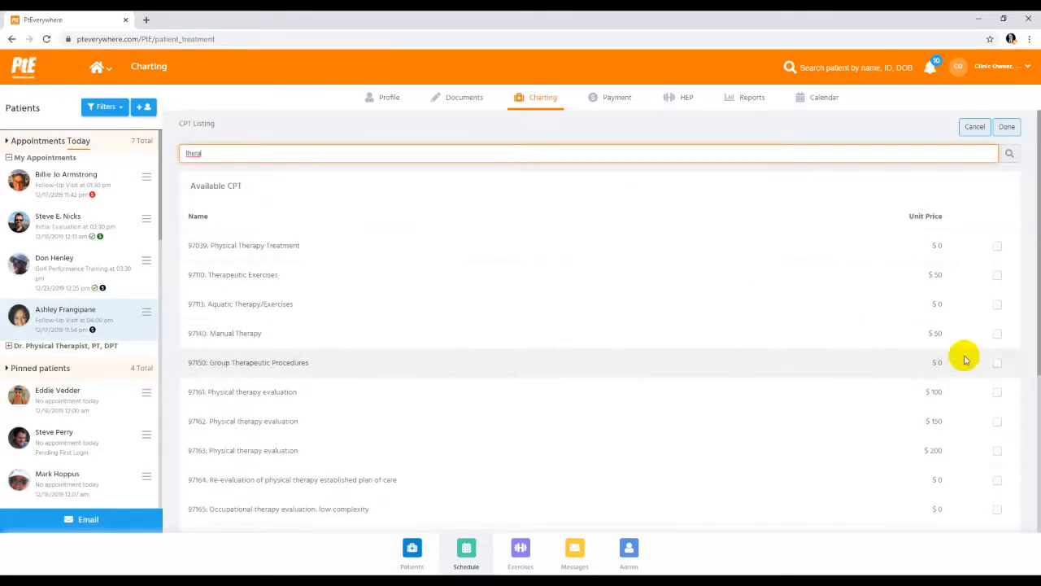
pyautogui.click(998, 278)
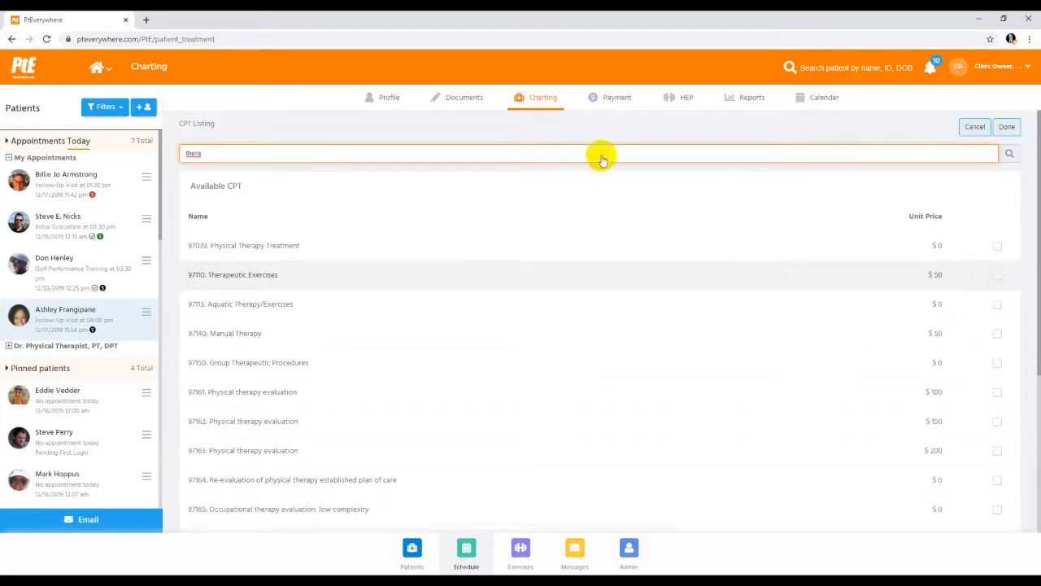
pyautogui.doubleClick(181, 156)
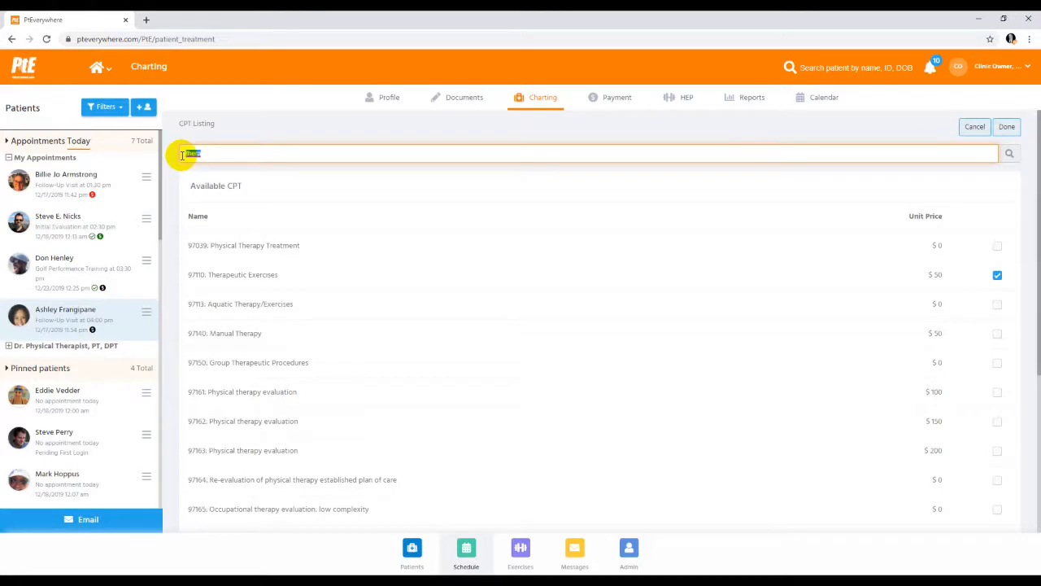
pyautogui.write('neuro')
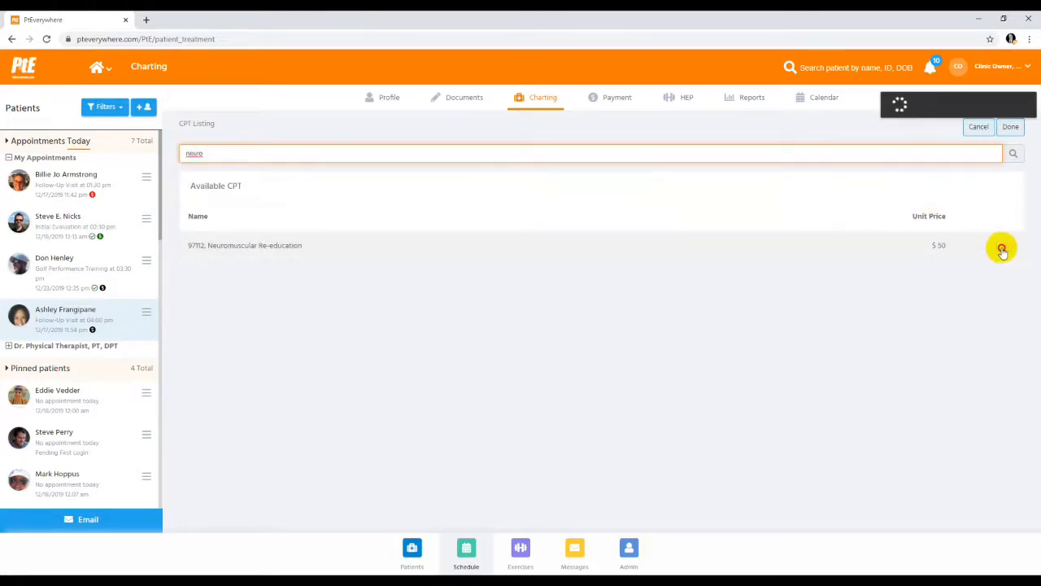
pyautogui.click(1001, 248)
pyautogui.click(1011, 128)
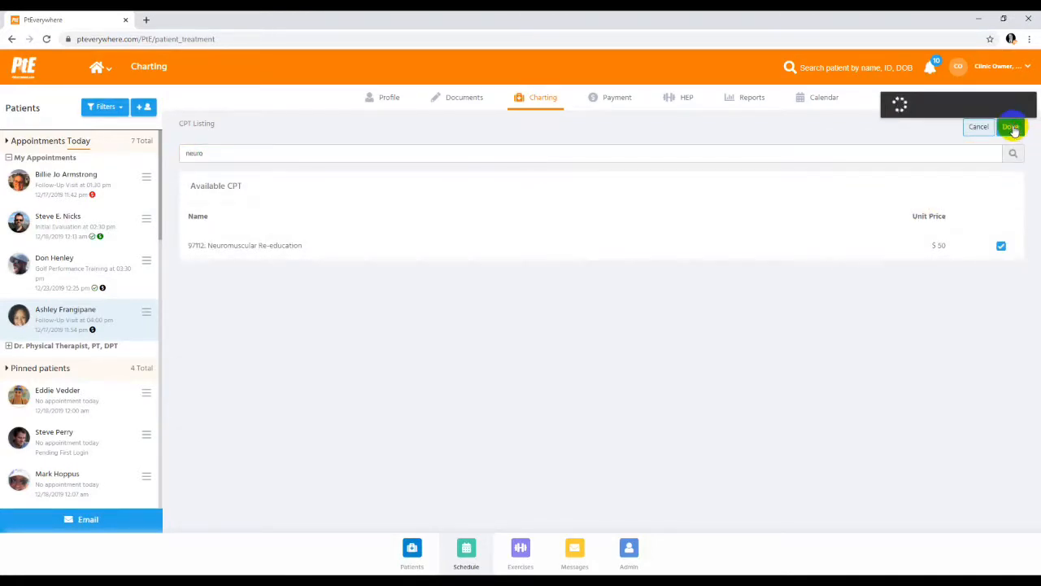
# Set the units to 2 for both Therapeutic Exercises and Neuromuscular Re-education
pyautogui.scroll(-3, 815, 360)
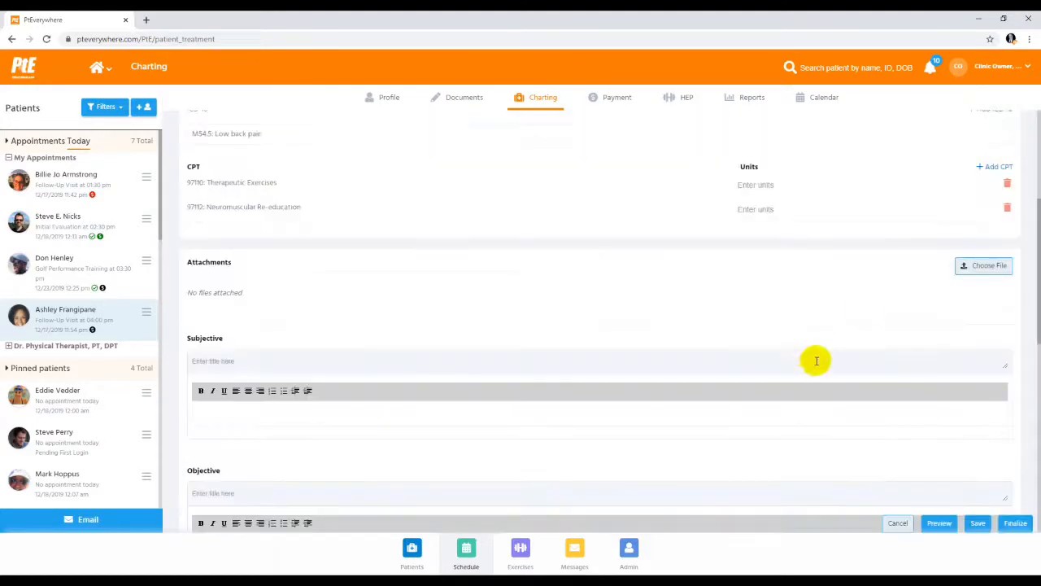
pyautogui.scroll(3, 799, 223)
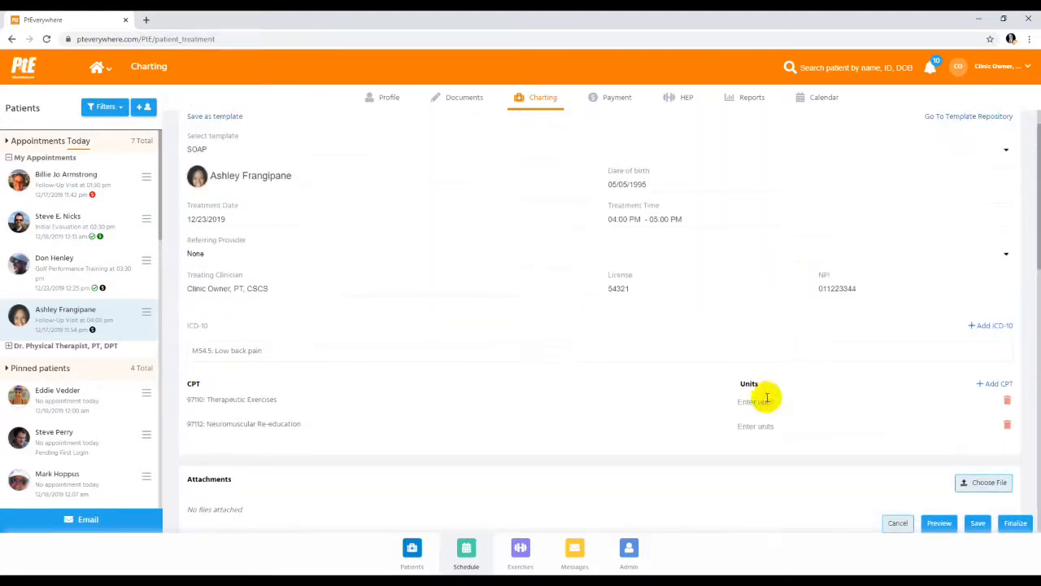
pyautogui.click(753, 401)
pyautogui.write('2')
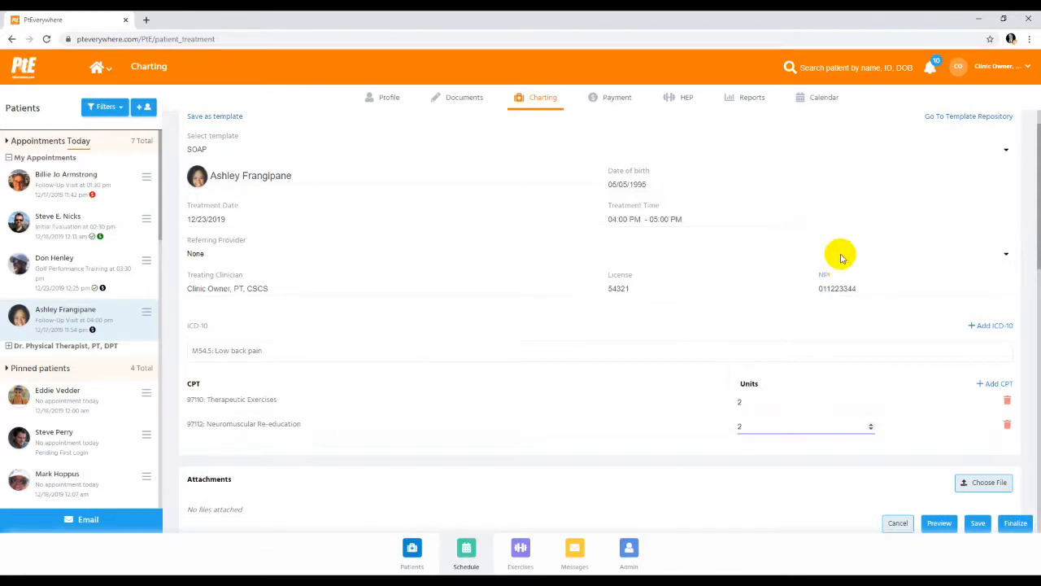
# Enter "Type text" and "Dictate text" as separate lines in the Subjective section, and make "Type text" bold, italic and underlined
pyautogui.scroll(-2, 841, 255)
pyautogui.scroll(-3, 841, 255)
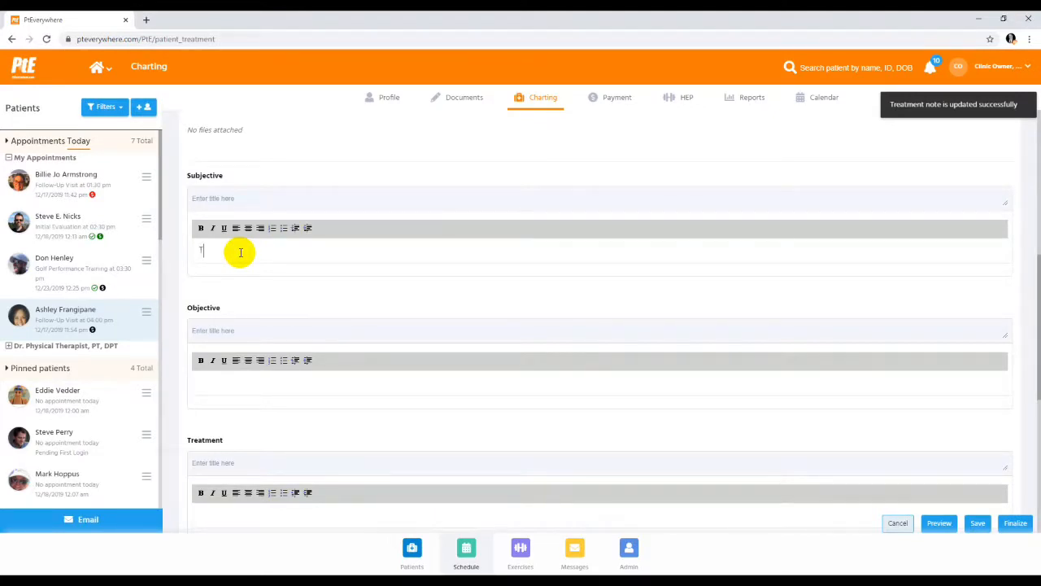
pyautogui.write('ype text')
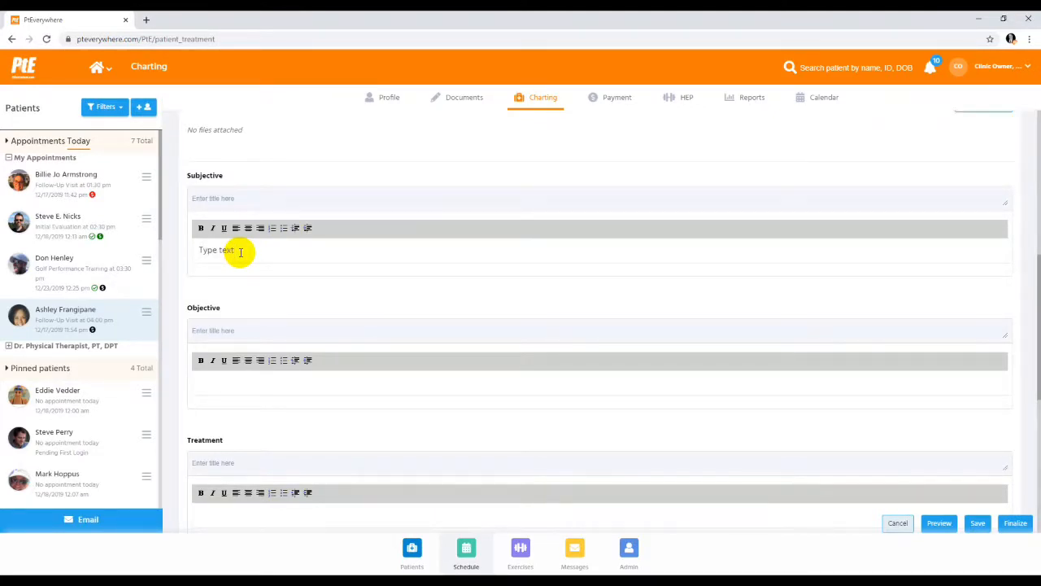
pyautogui.press('Return')
pyautogui.press('Return')
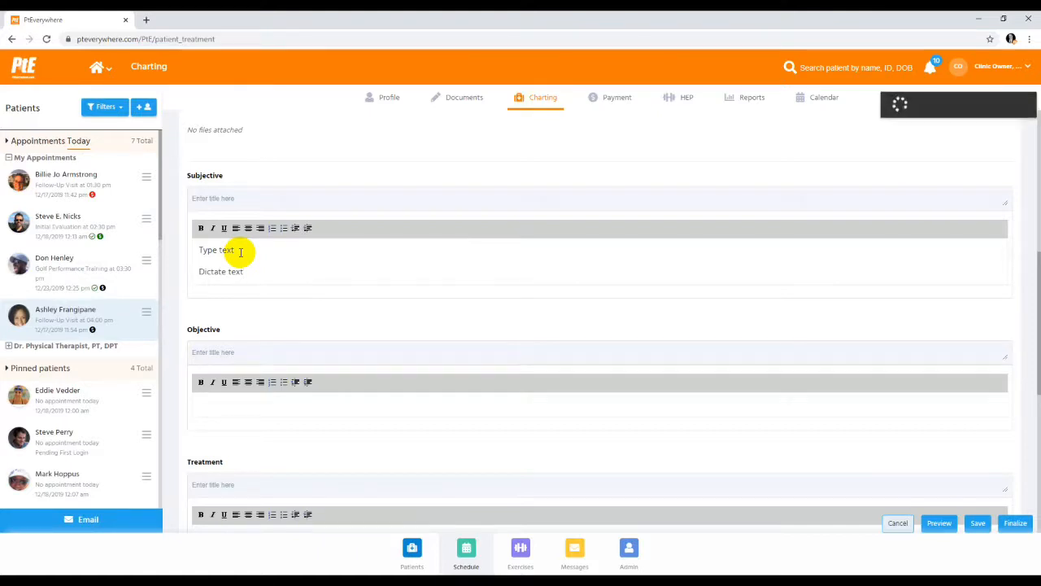
pyautogui.moveTo(240, 252); pyautogui.dragTo(197, 250)
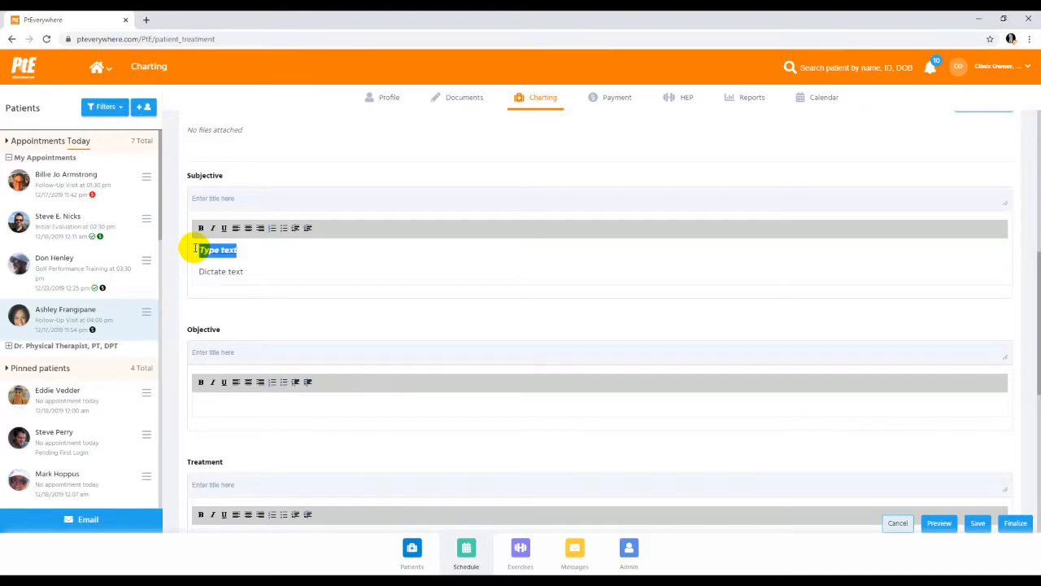
pyautogui.click(281, 265)
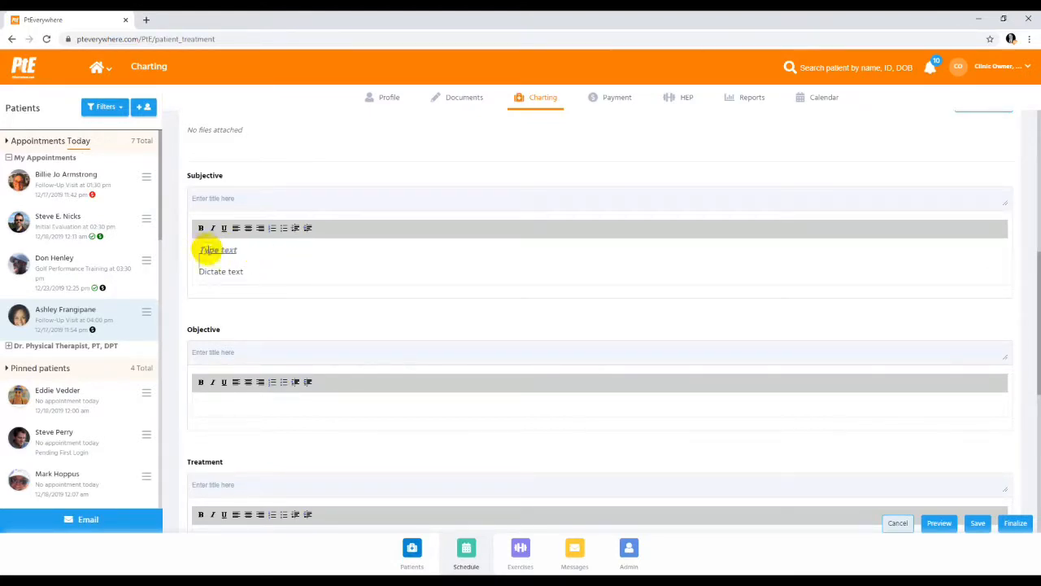
# Look over the remaining note sections and save the treatment note
pyautogui.scroll(-4, 1032, 231)
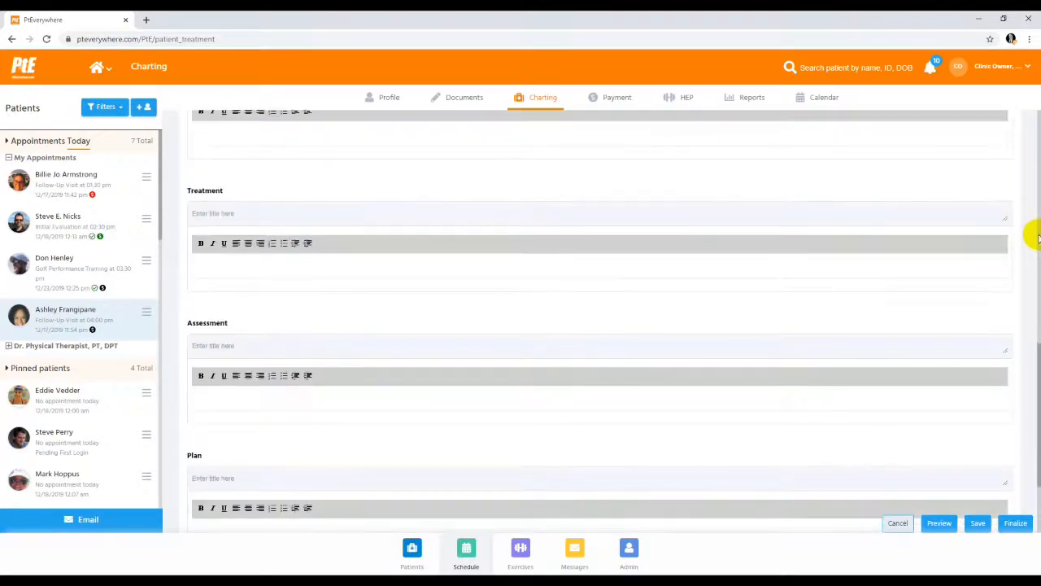
pyautogui.scroll(8, 1033, 236)
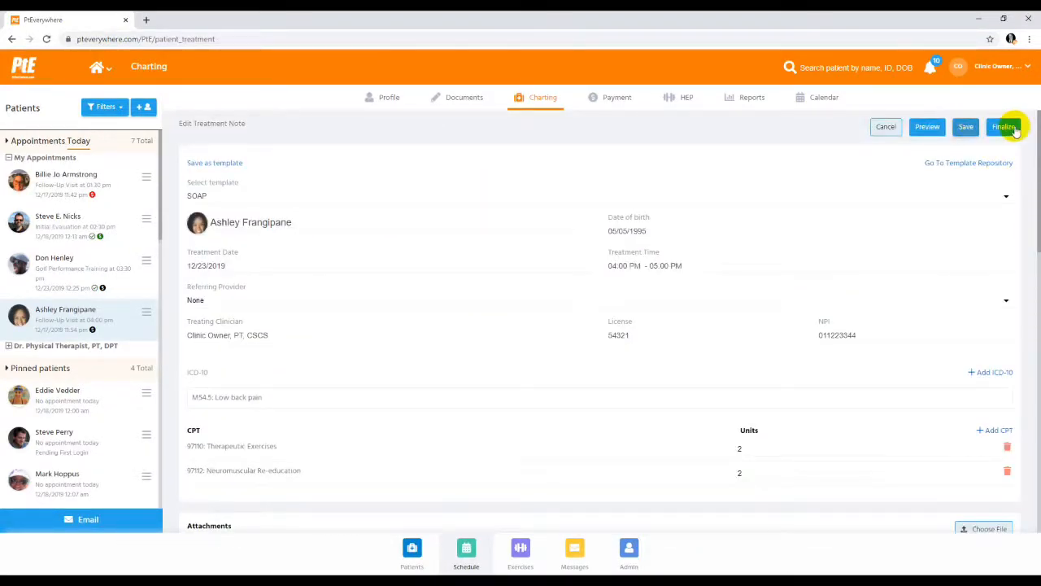
pyautogui.click(966, 128)
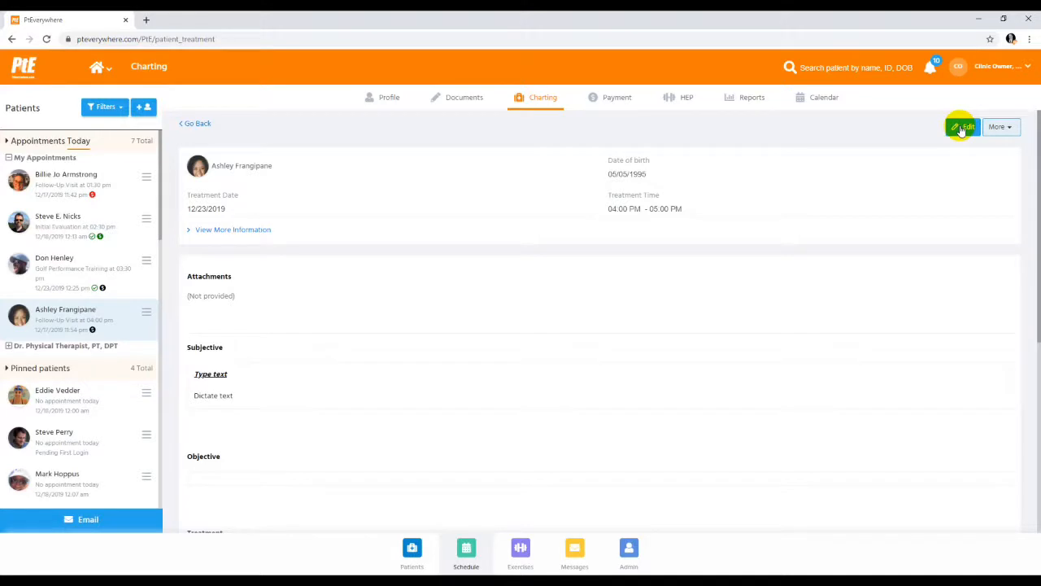
# Reopen the saved treatment note for editing and finalize it, checking the signature at its end
pyautogui.click(961, 129)
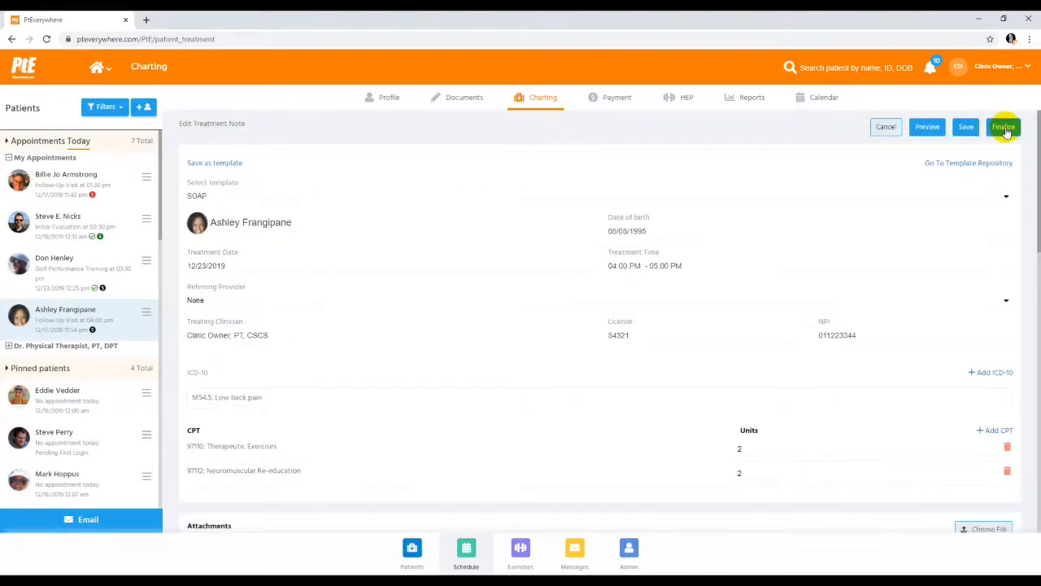
pyautogui.click(1004, 127)
pyautogui.click(610, 112)
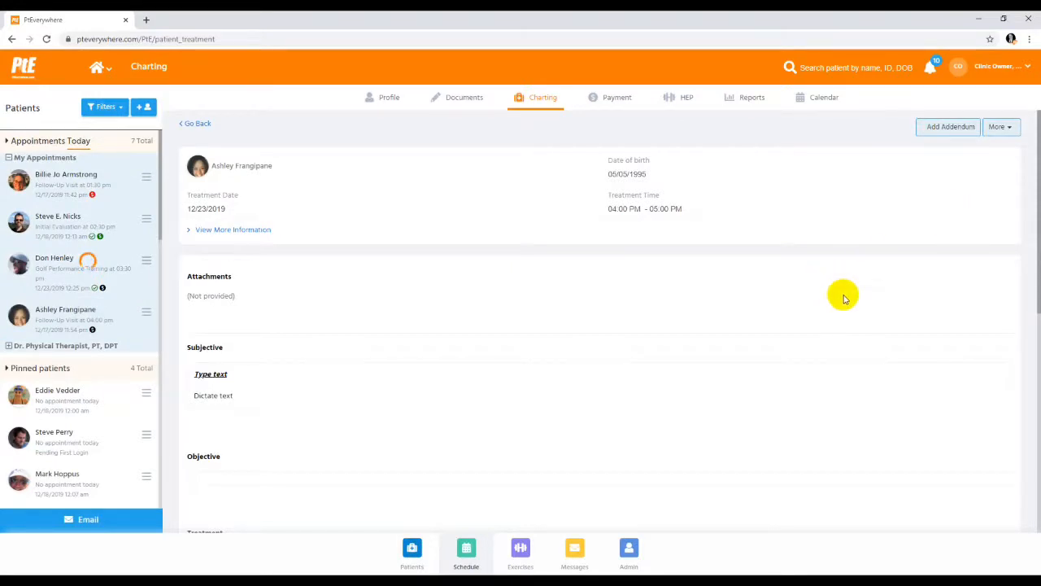
pyautogui.scroll(-5, 841, 293)
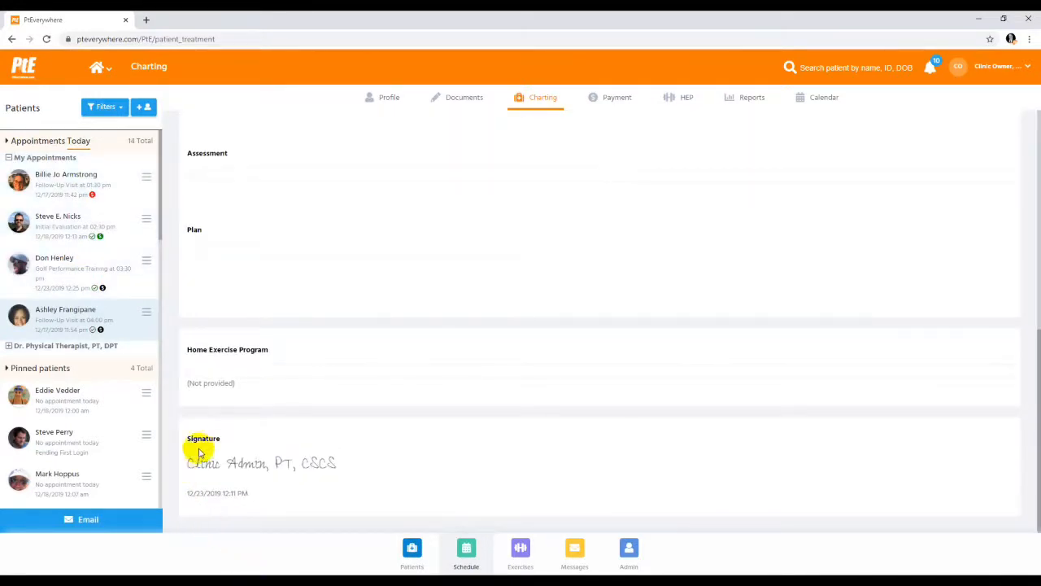
pyautogui.scroll(6, 923, 244)
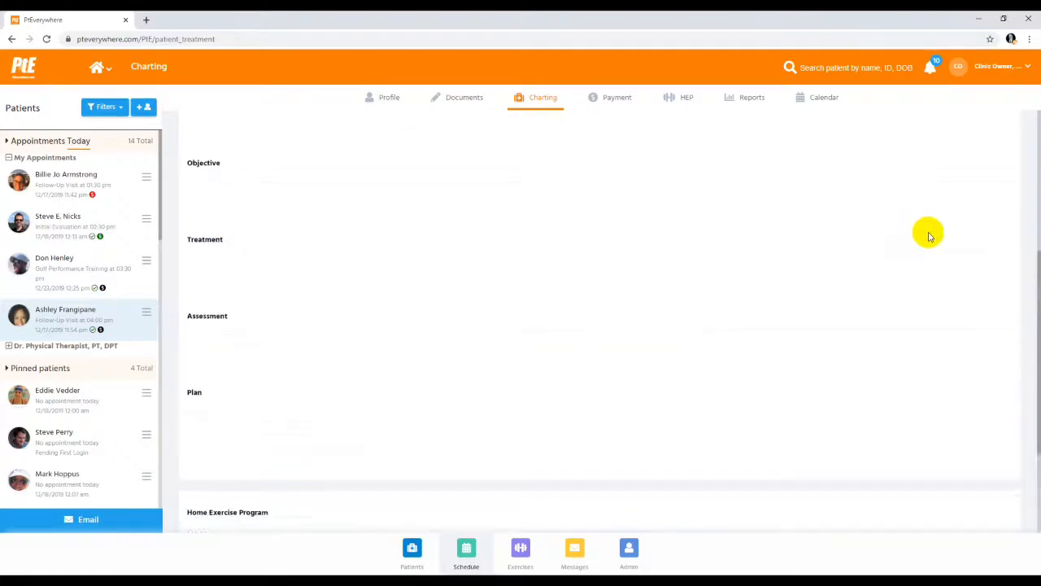
# View the PDF version of the 12/18/2019 treatment note through to its signature and close the viewer
pyautogui.click(1015, 129)
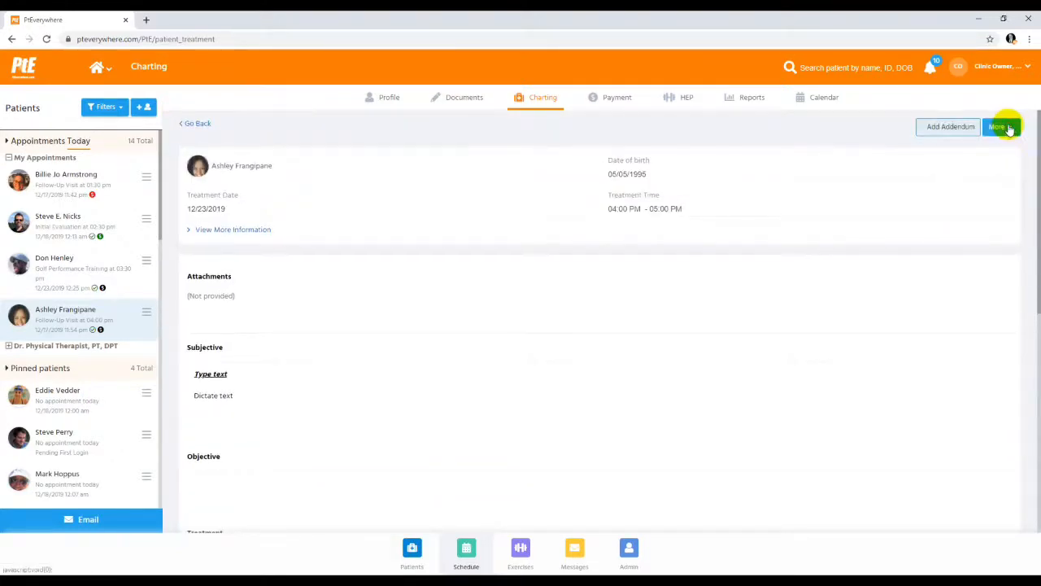
pyautogui.click(983, 163)
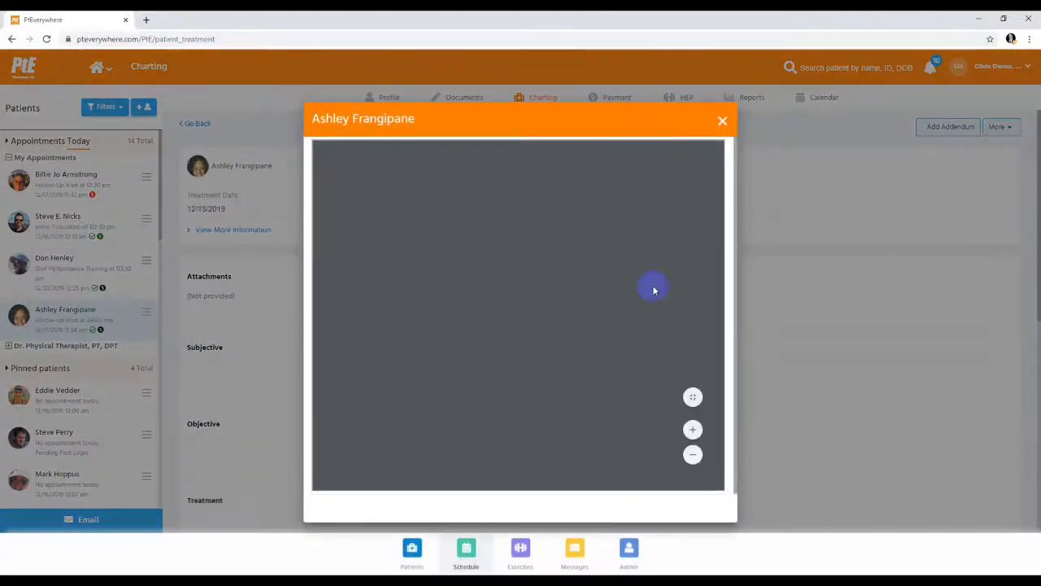
pyautogui.scroll(-3, 655, 291)
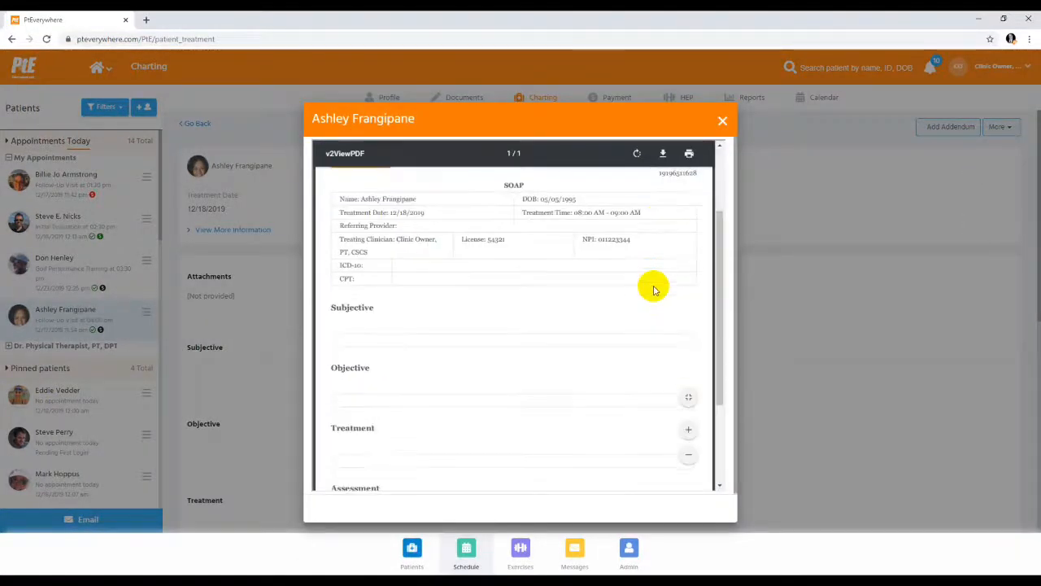
pyautogui.scroll(-1, 655, 291)
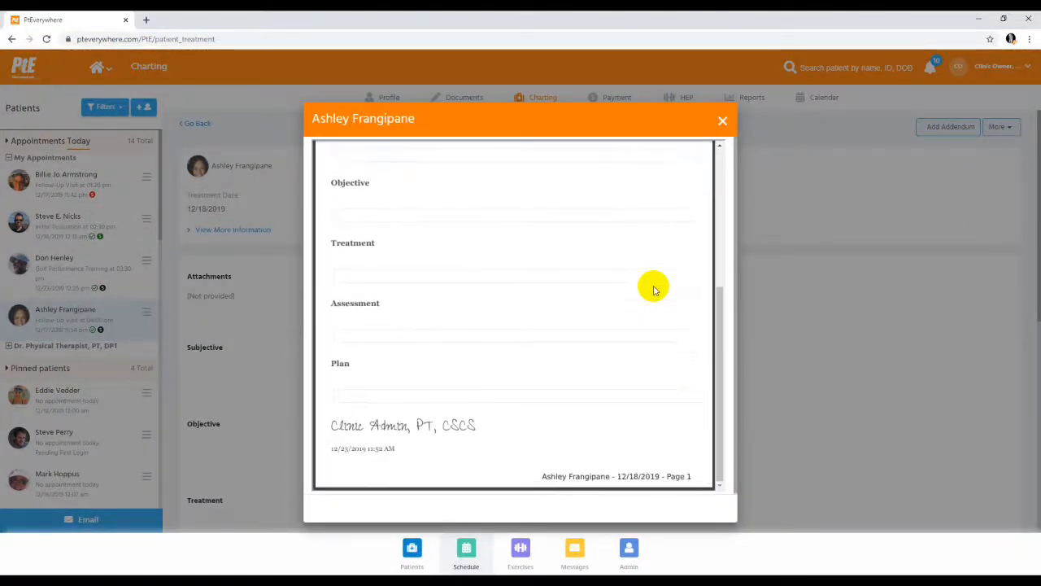
pyautogui.scroll(1, 655, 289)
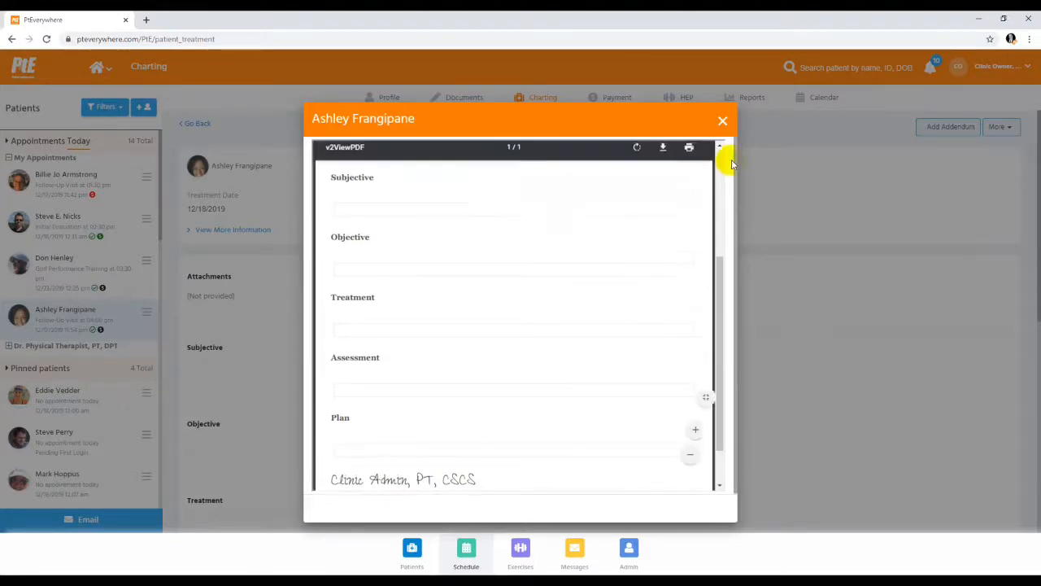
pyautogui.scroll(-1, 653, 246)
pyautogui.click(723, 121)
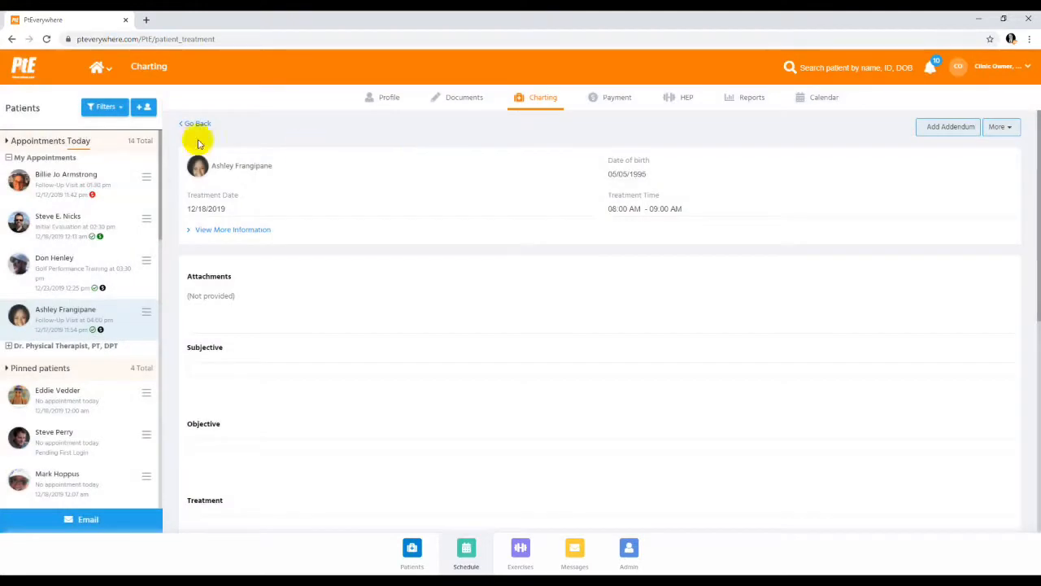
# Return to the treatment notes list, open the 12/23/2019 SOAP note and view its additional actions
pyautogui.click(195, 124)
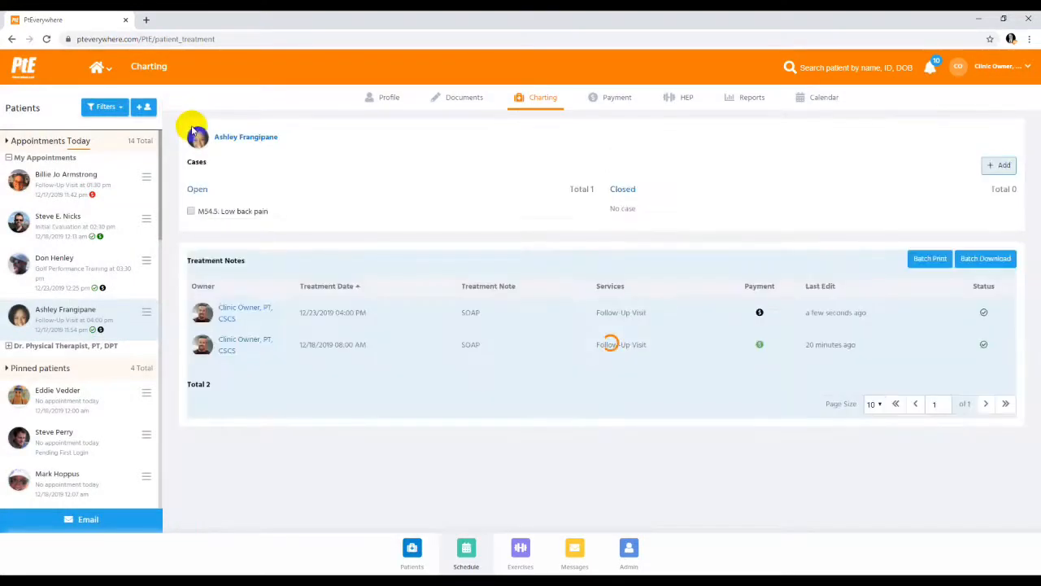
pyautogui.click(252, 309)
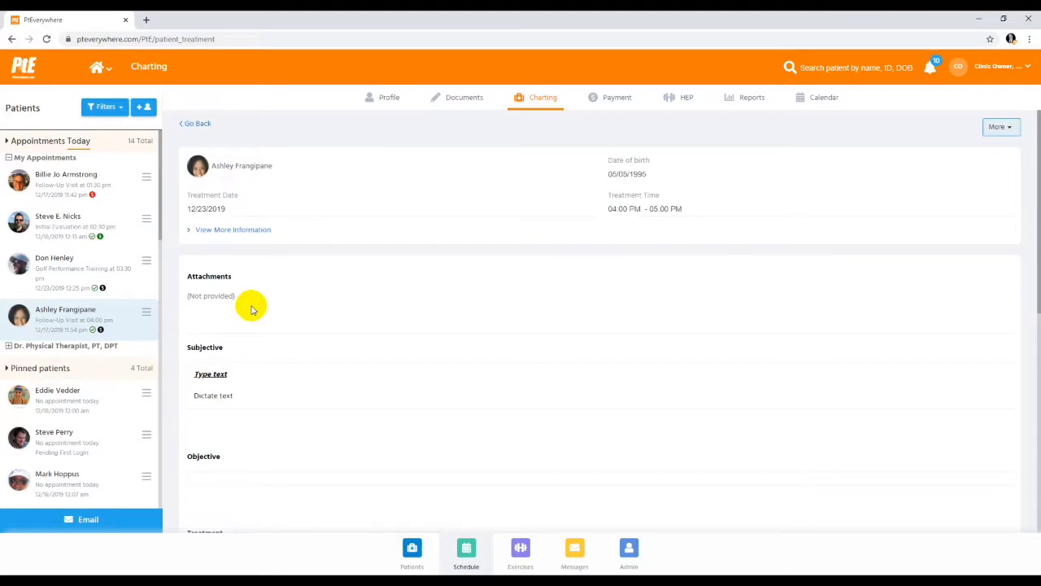
pyautogui.click(1002, 127)
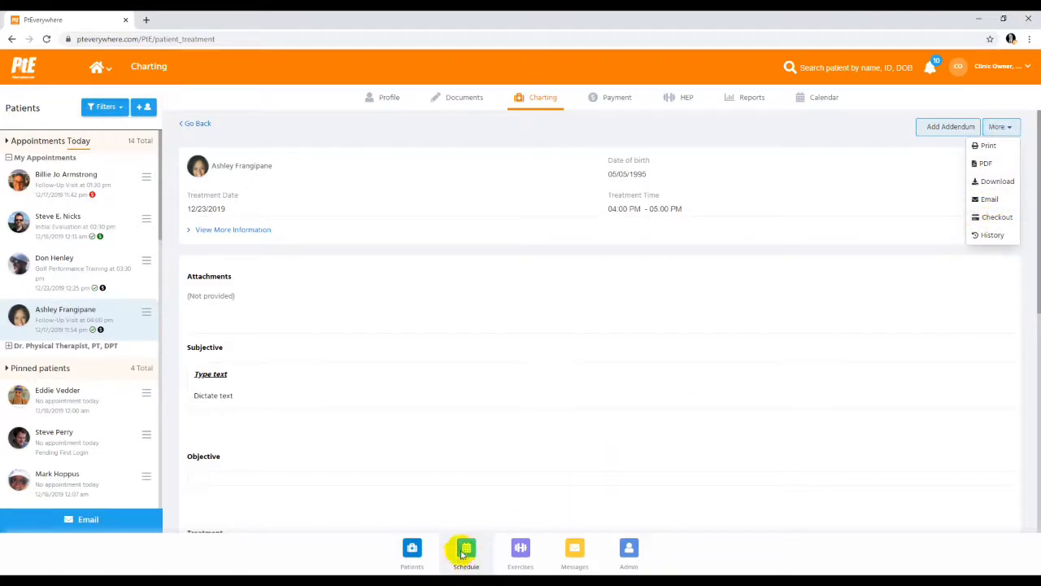
# Start checkout for the 12/23/2019 follow-up visit and review the invoice's ICD-10, CPT, appointment and service details
pyautogui.click(147, 312)
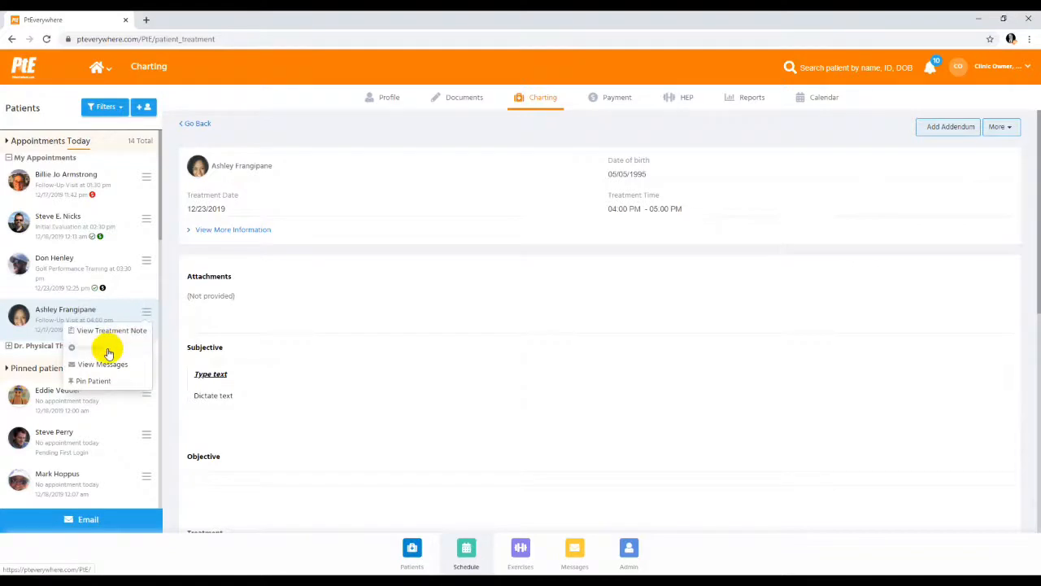
pyautogui.click(108, 353)
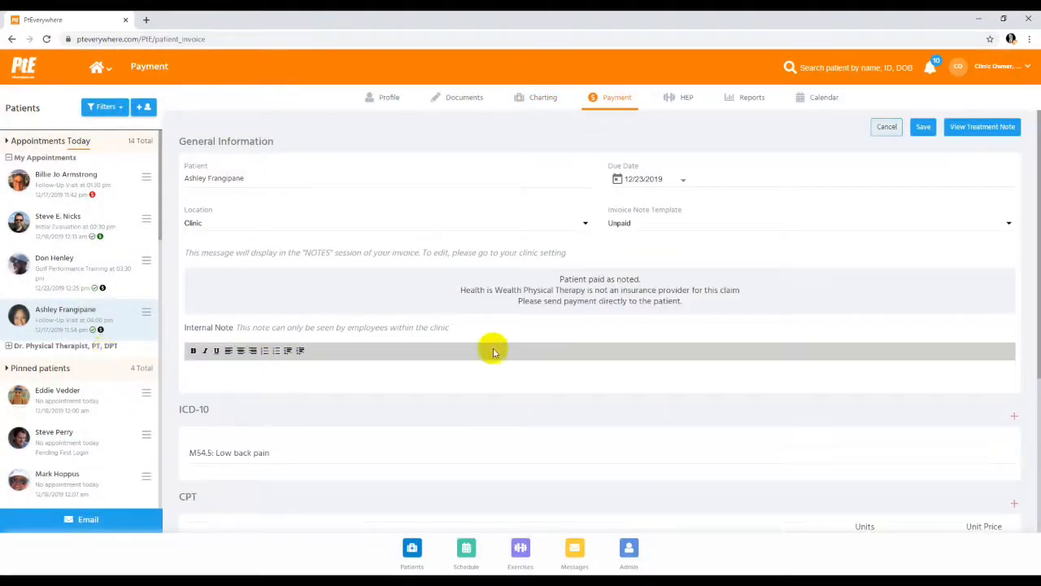
pyautogui.scroll(-1, 627, 344)
pyautogui.scroll(-2, 626, 345)
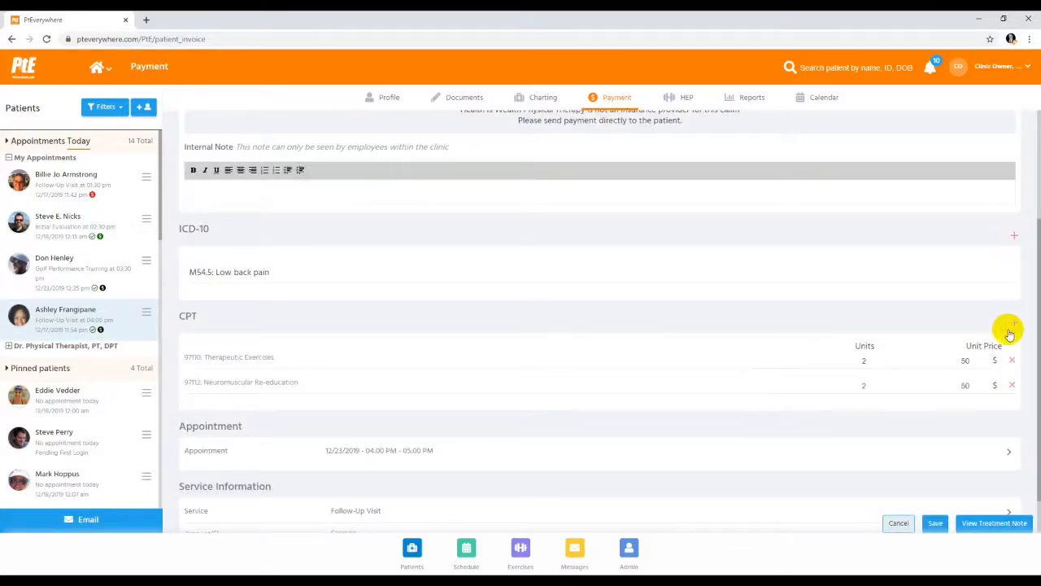
pyautogui.scroll(-1, 982, 363)
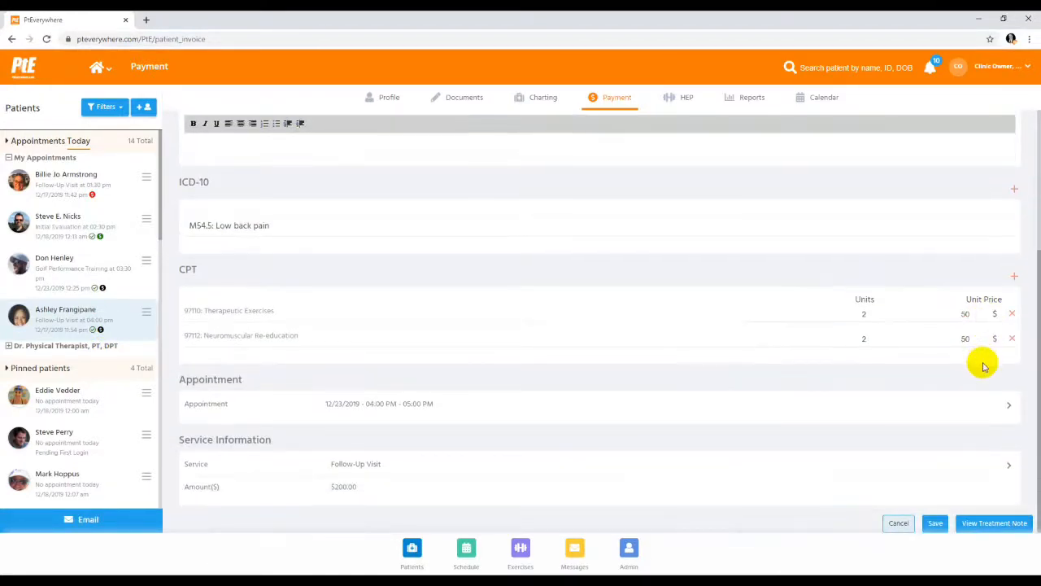
pyautogui.scroll(1, 984, 366)
pyautogui.scroll(-1, 984, 366)
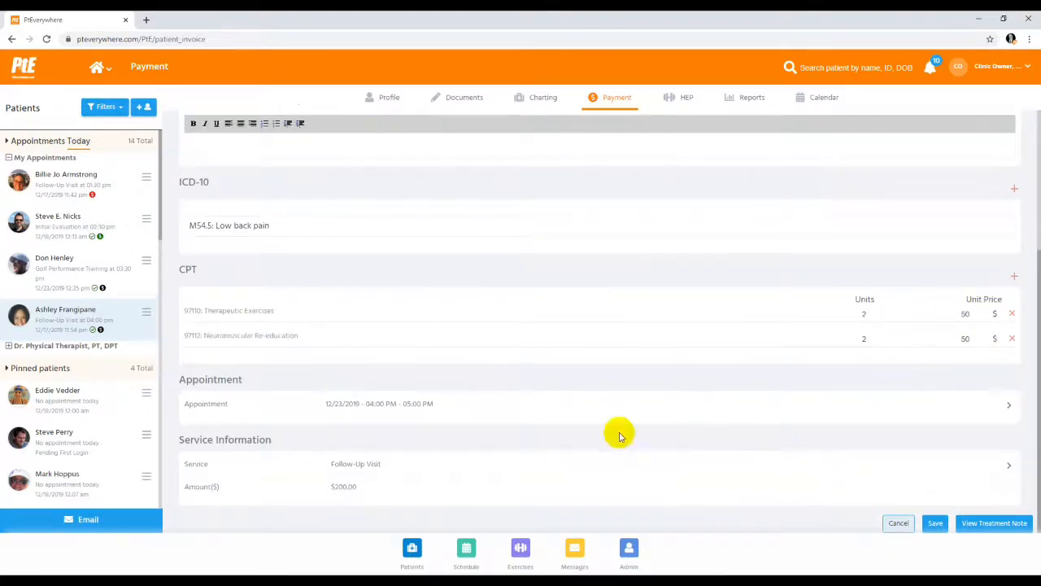
# View the clinic's available services, return without changing the service, and save the invoice
pyautogui.click(362, 468)
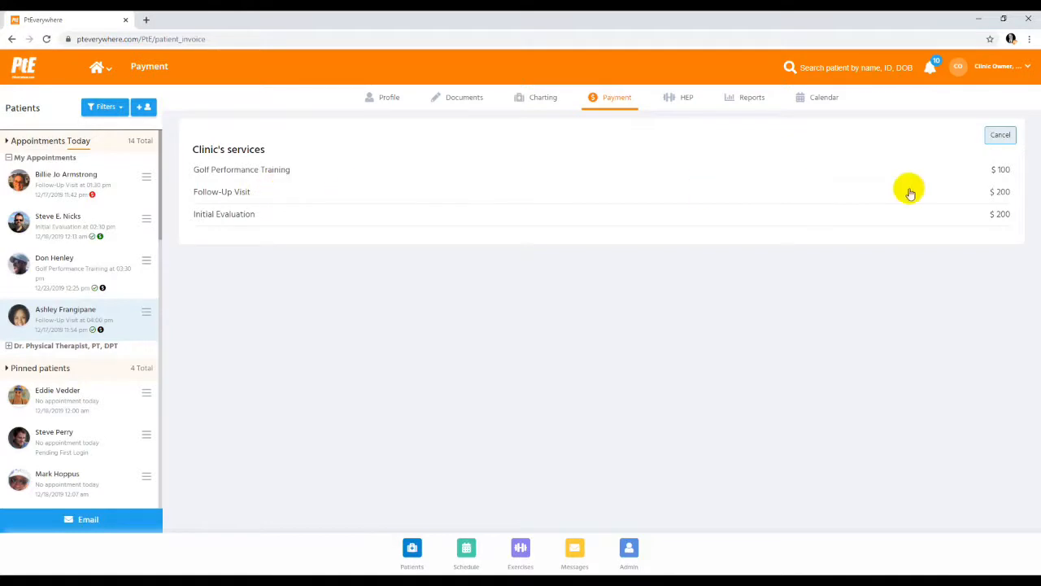
pyautogui.click(1001, 137)
pyautogui.click(922, 127)
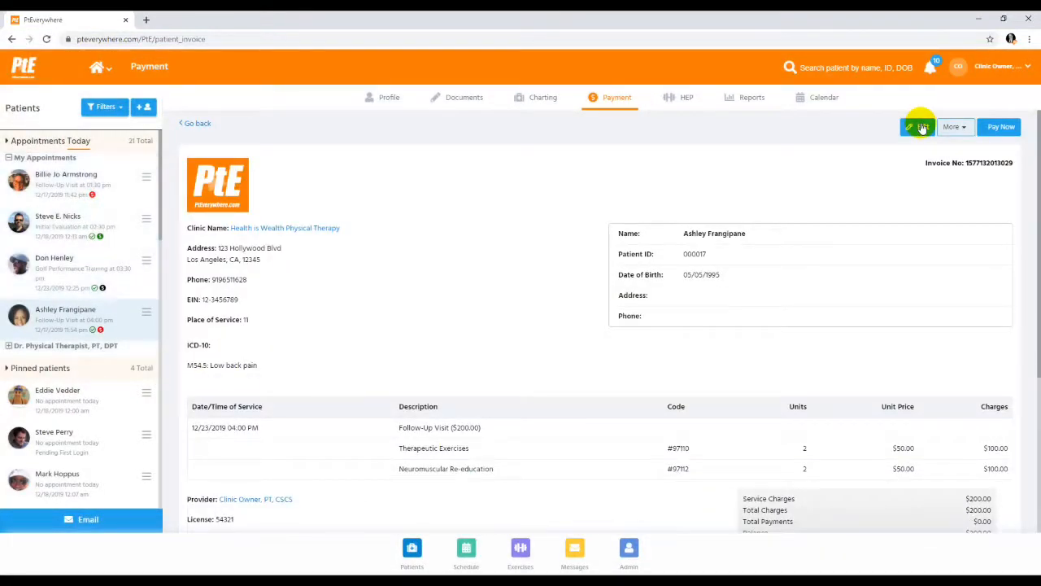
# View the PDF version of the 12/23/2019 invoice through to the provider signature and close the viewer
pyautogui.click(962, 130)
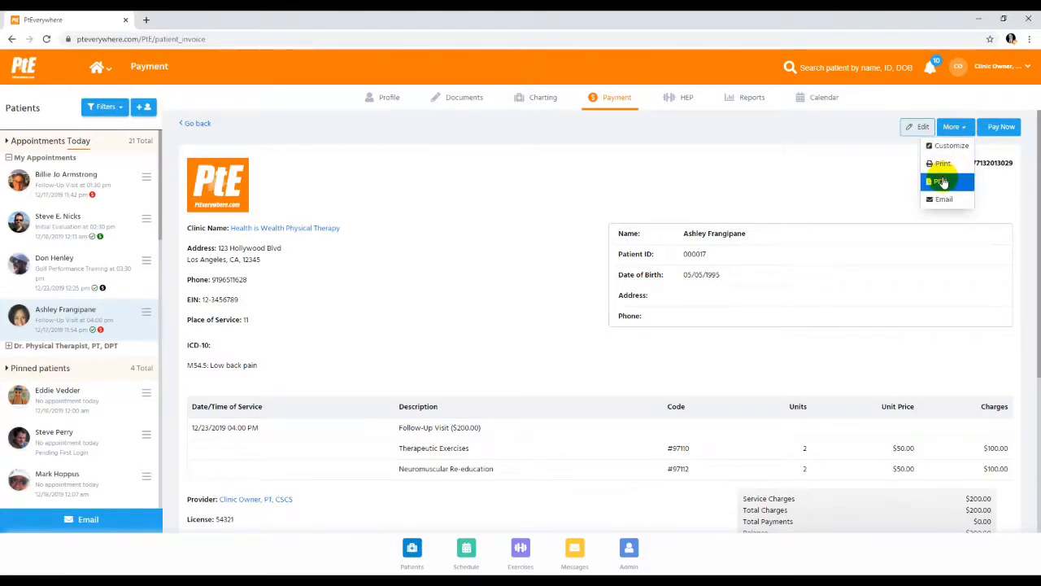
pyautogui.click(941, 181)
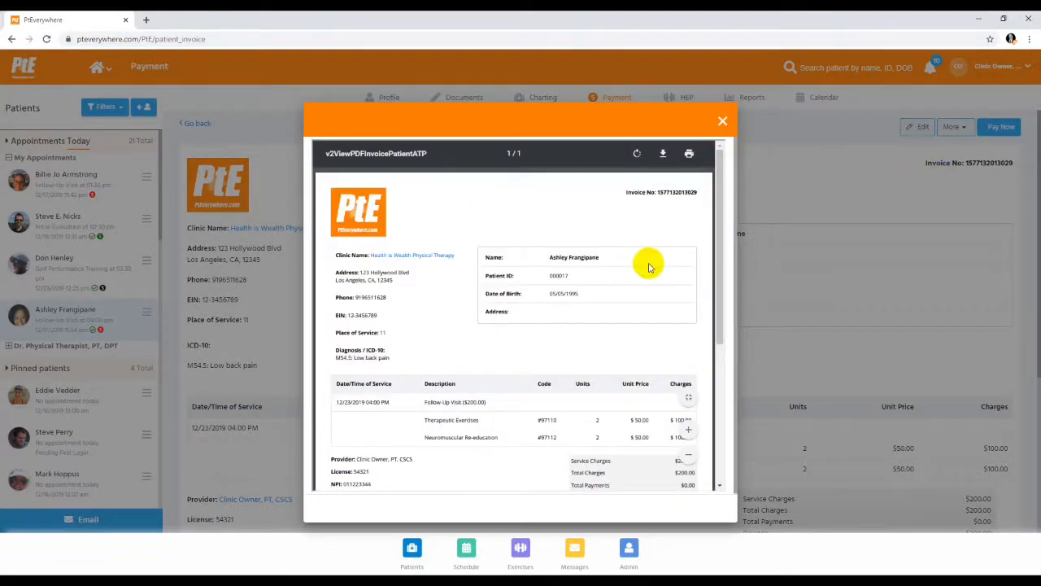
pyautogui.scroll(-3, 647, 267)
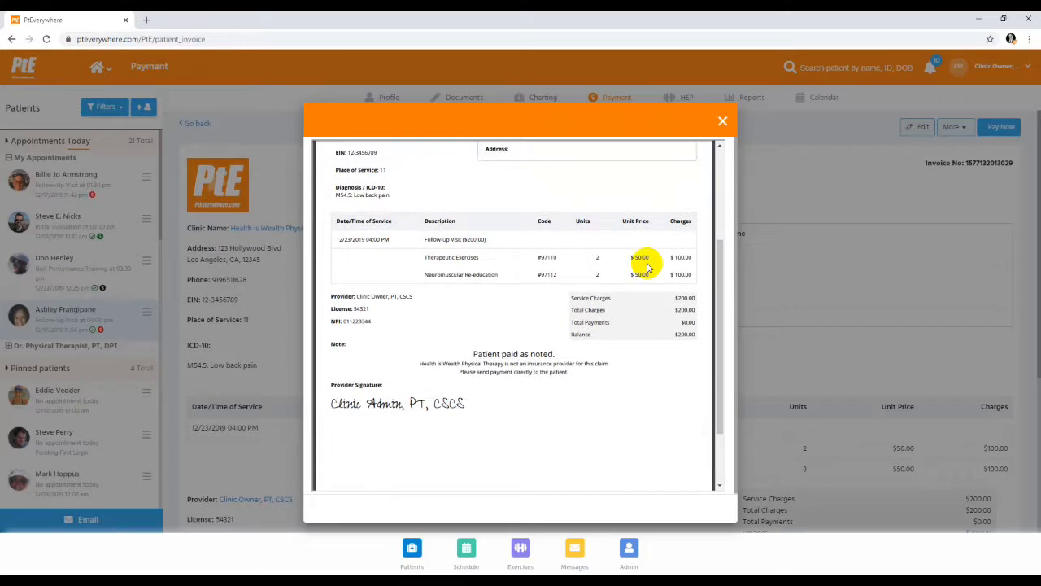
pyautogui.scroll(3, 647, 264)
pyautogui.click(723, 120)
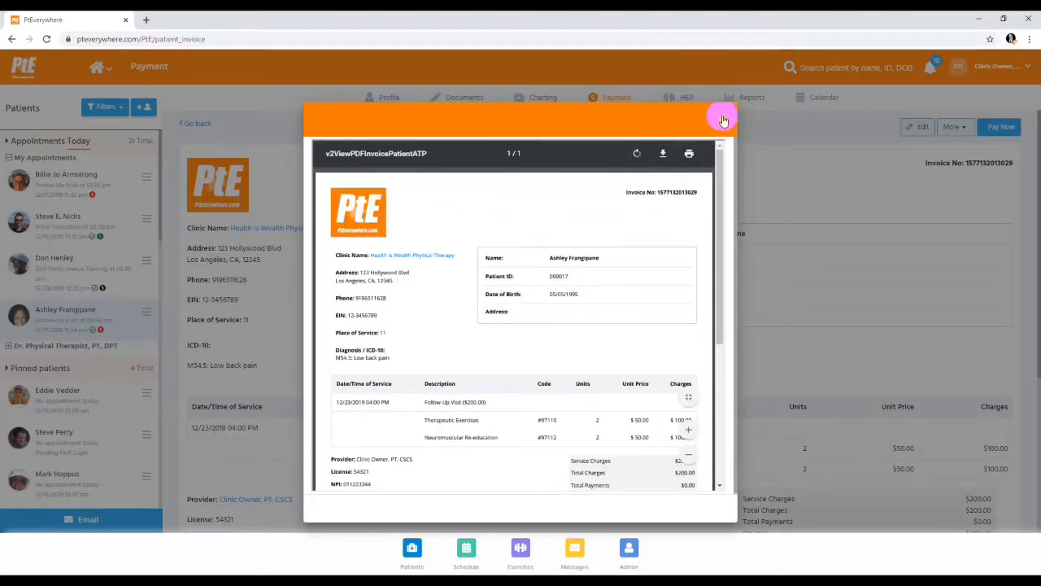
# Add a $22 fee described as "Foam Roller" to the invoice
pyautogui.scroll(-2, 565, 303)
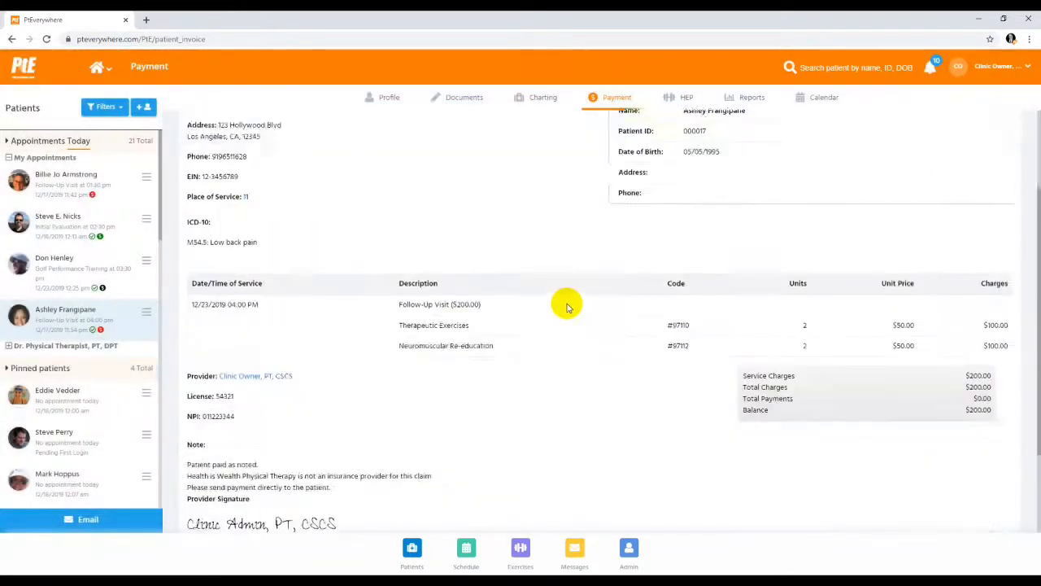
pyautogui.scroll(-1, 567, 305)
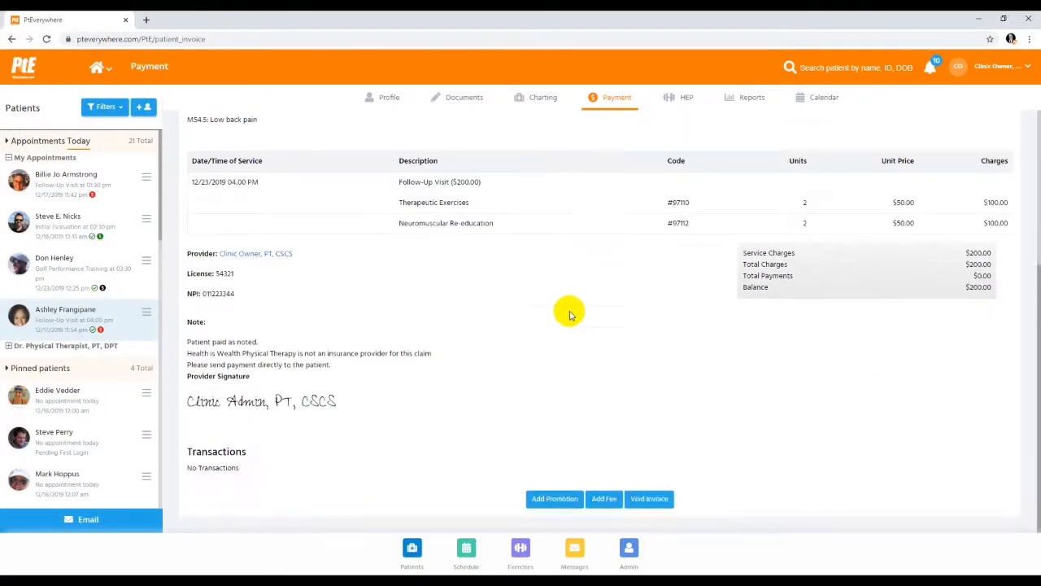
pyautogui.click(603, 502)
pyautogui.moveTo(544, 177); pyautogui.dragTo(348, 177)
pyautogui.write('Fam')
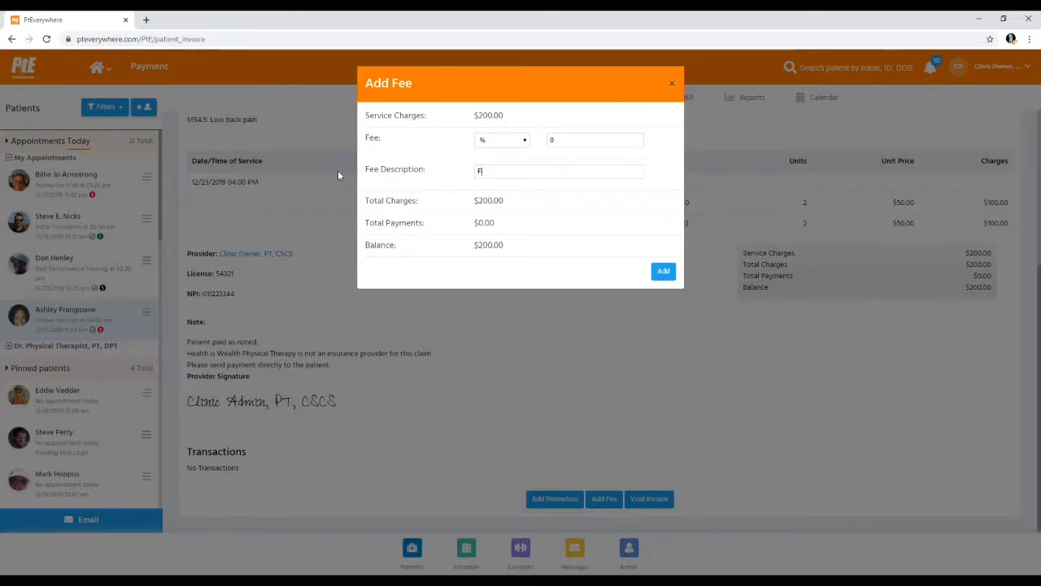
pyautogui.press('BackSpace')
pyautogui.press('BackSpace')
pyautogui.write('oam Roller')
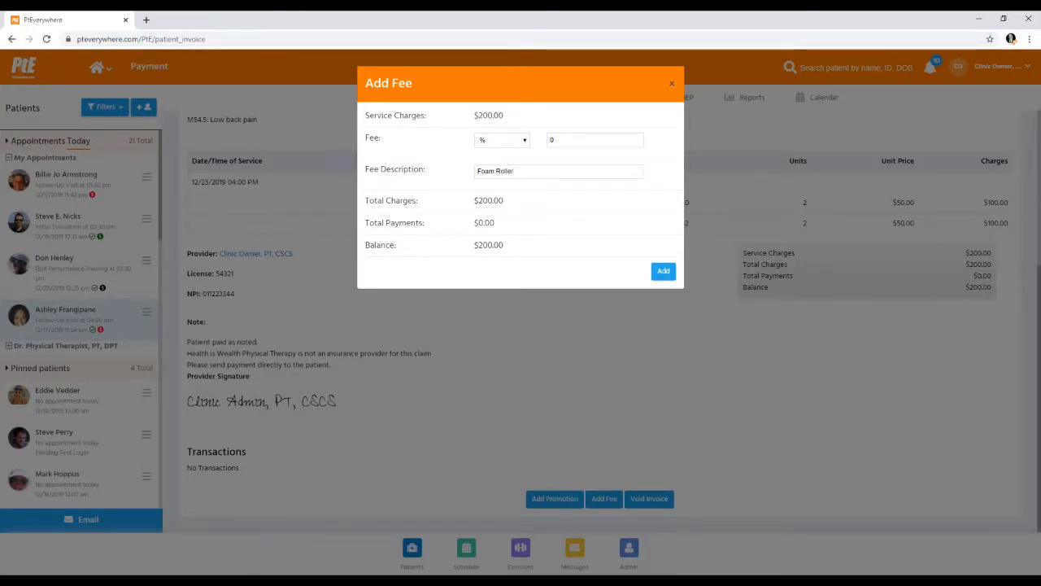
pyautogui.click(508, 140)
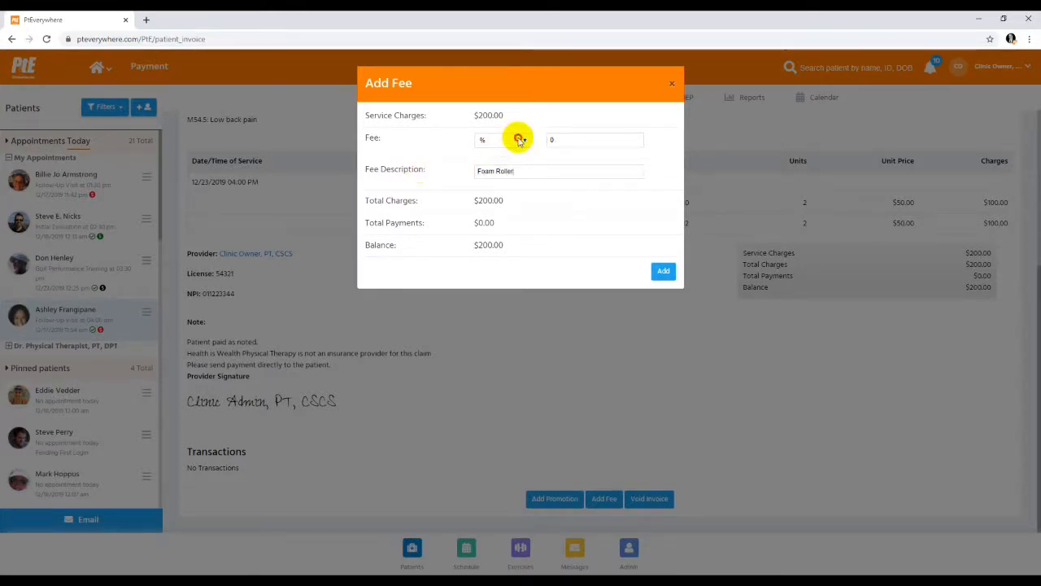
pyautogui.click(489, 160)
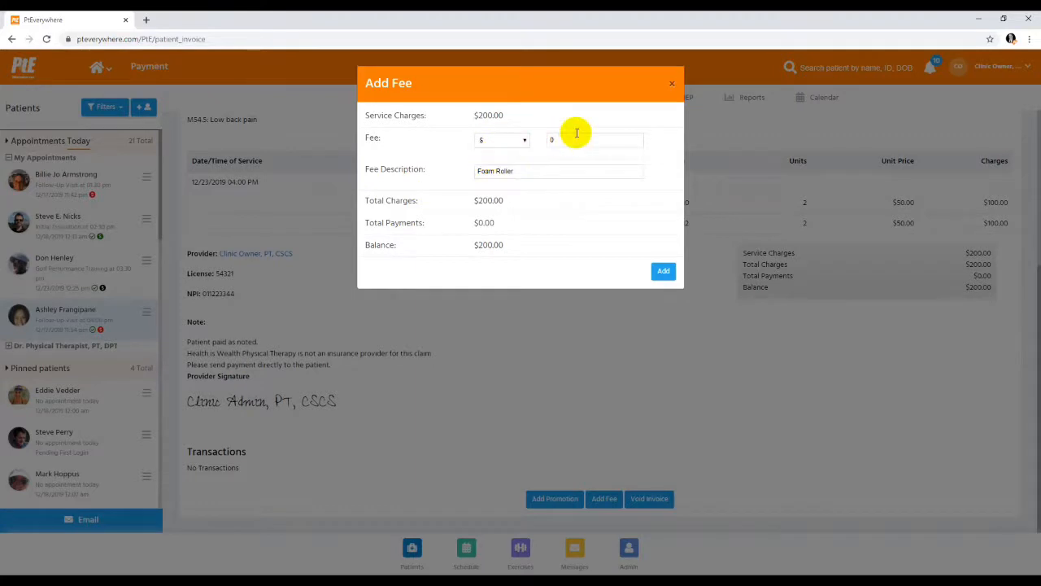
pyautogui.press('Tab')
pyautogui.write('22')
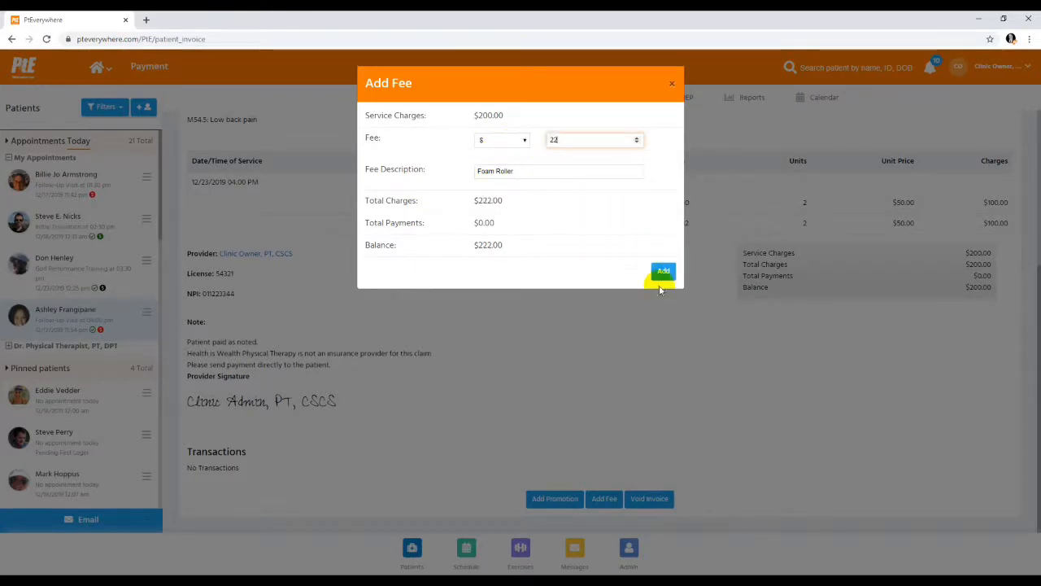
pyautogui.click(660, 276)
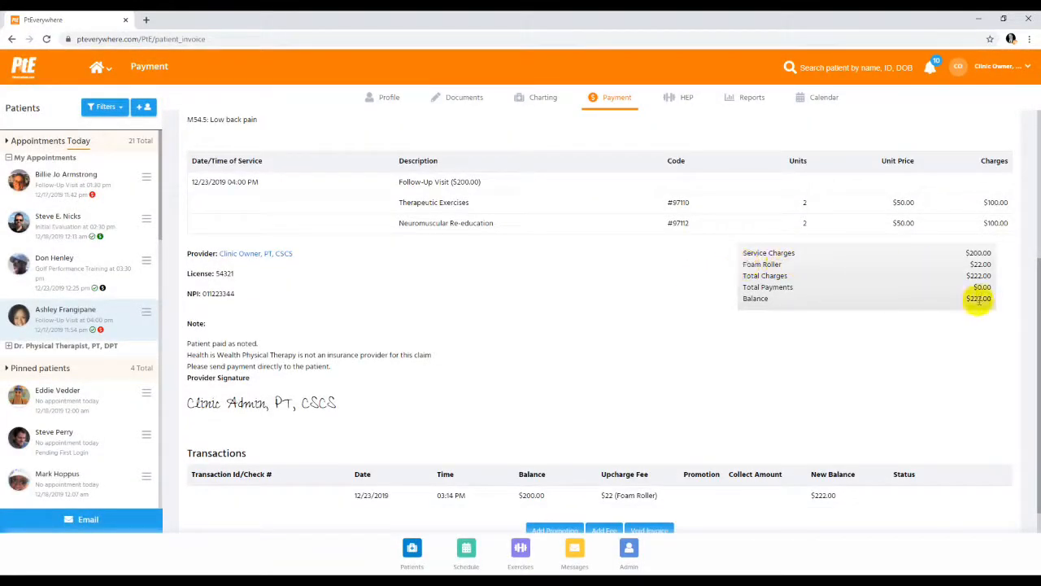
# Add a promotion of $10 as a dollar amount to the invoice and check the Provider Discount line in the totals
pyautogui.scroll(-2, 685, 454)
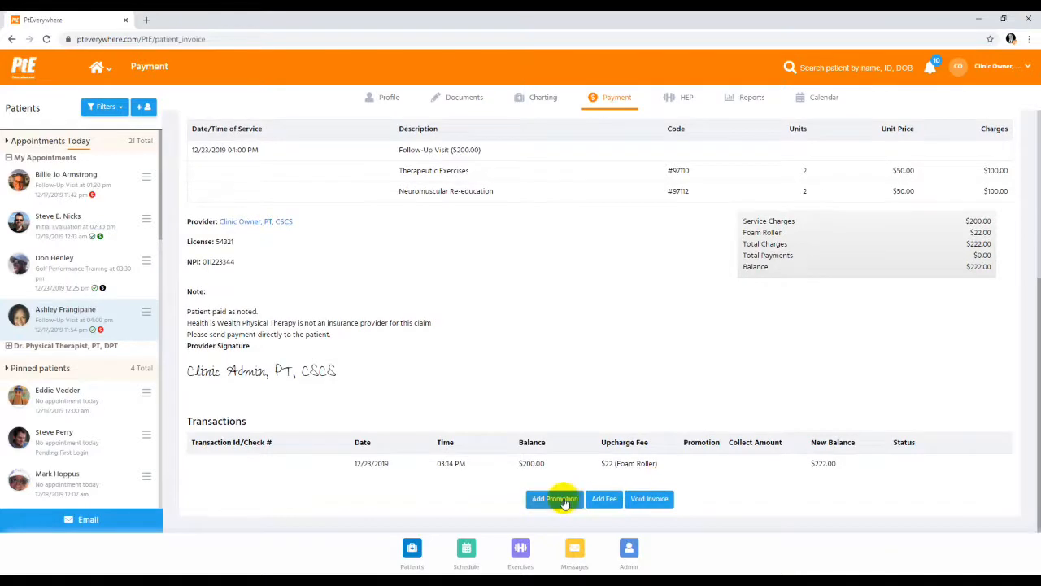
pyautogui.click(561, 499)
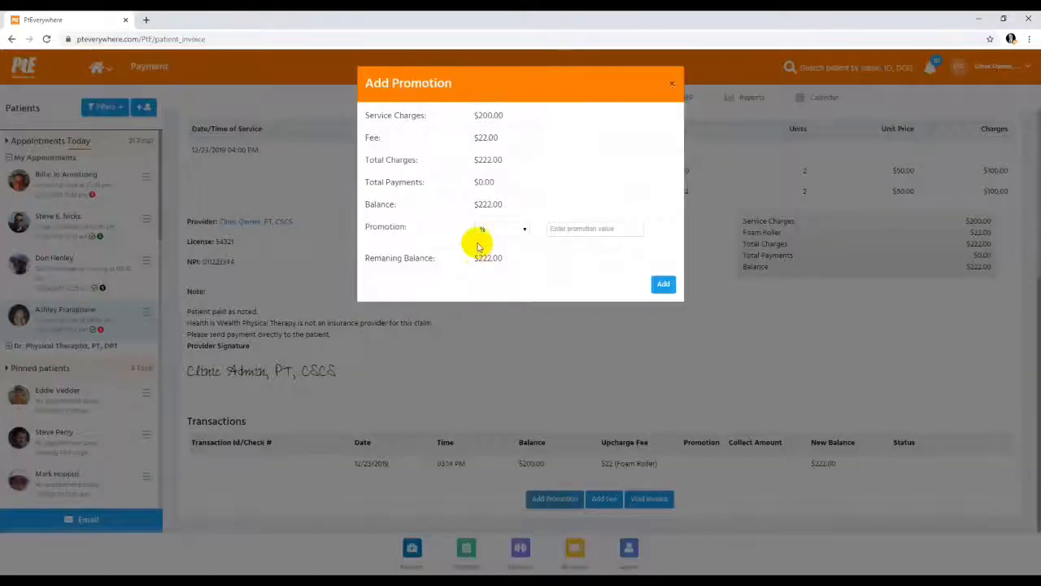
pyautogui.click(559, 227)
pyautogui.write('10')
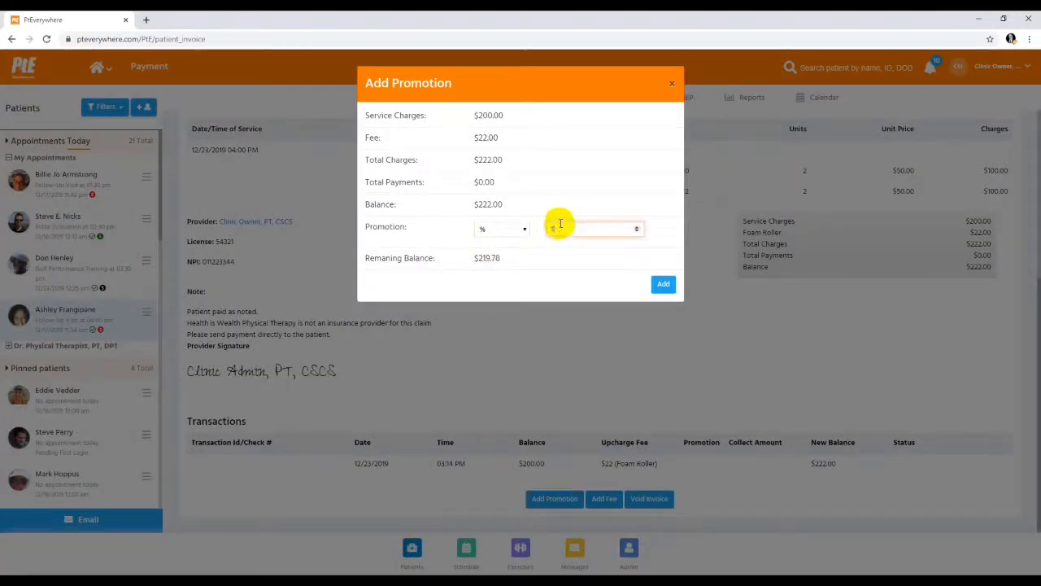
pyautogui.click(487, 231)
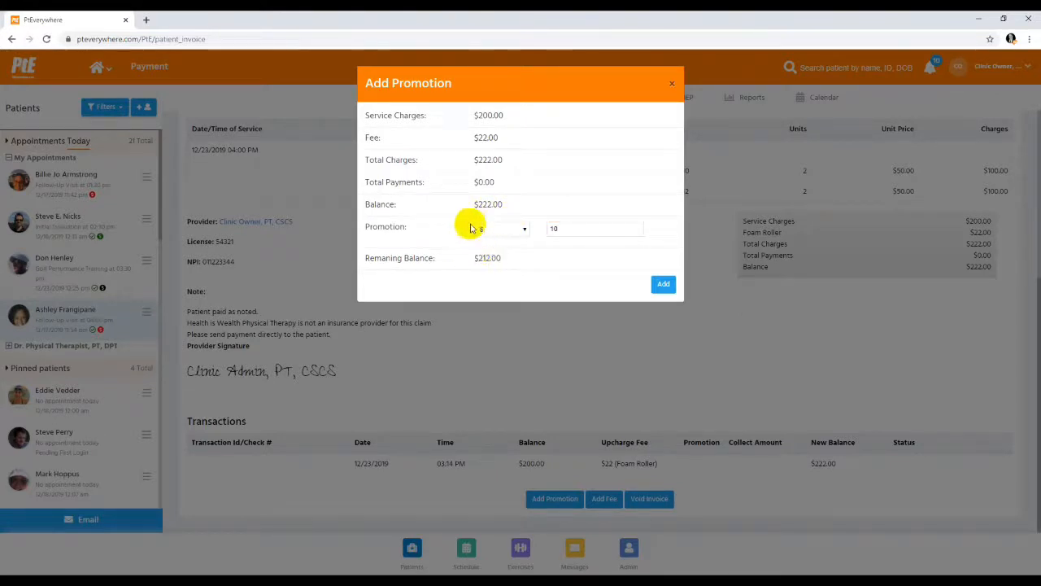
pyautogui.click(663, 286)
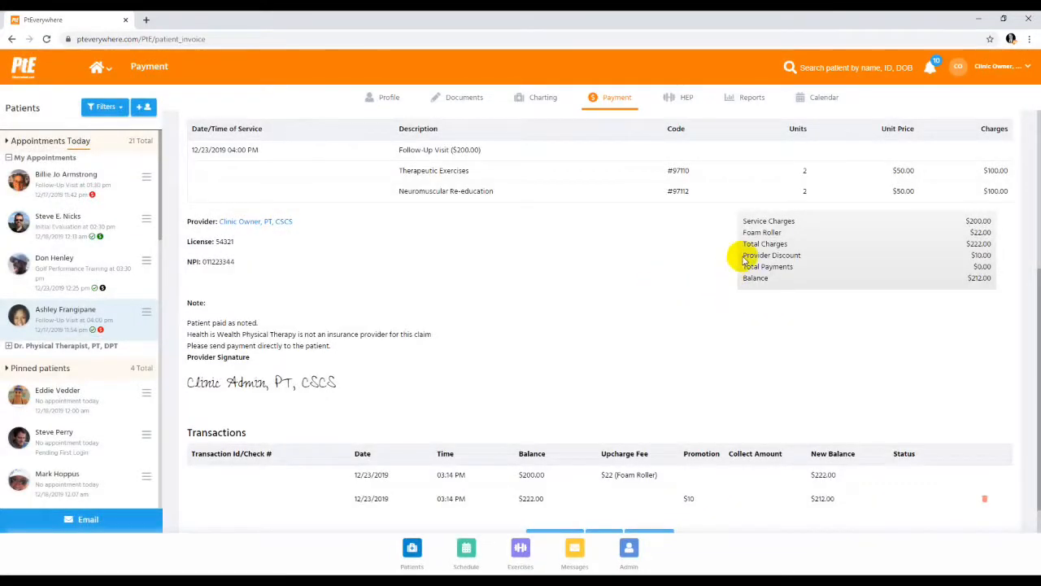
pyautogui.moveTo(741, 255); pyautogui.dragTo(795, 255)
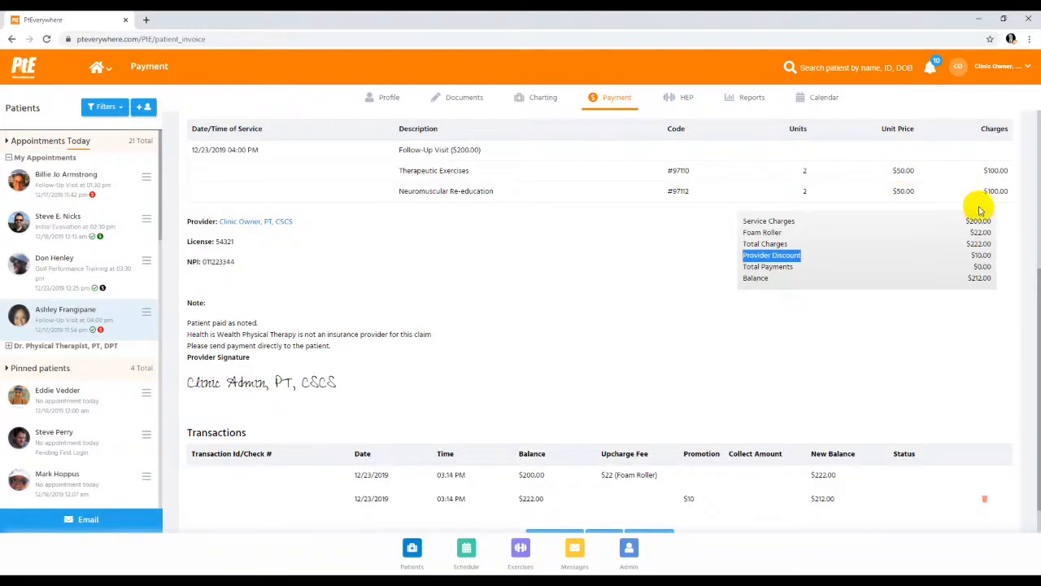
# View the invoice's payment options and the check payment form, and close it without making a payment
pyautogui.scroll(4, 981, 214)
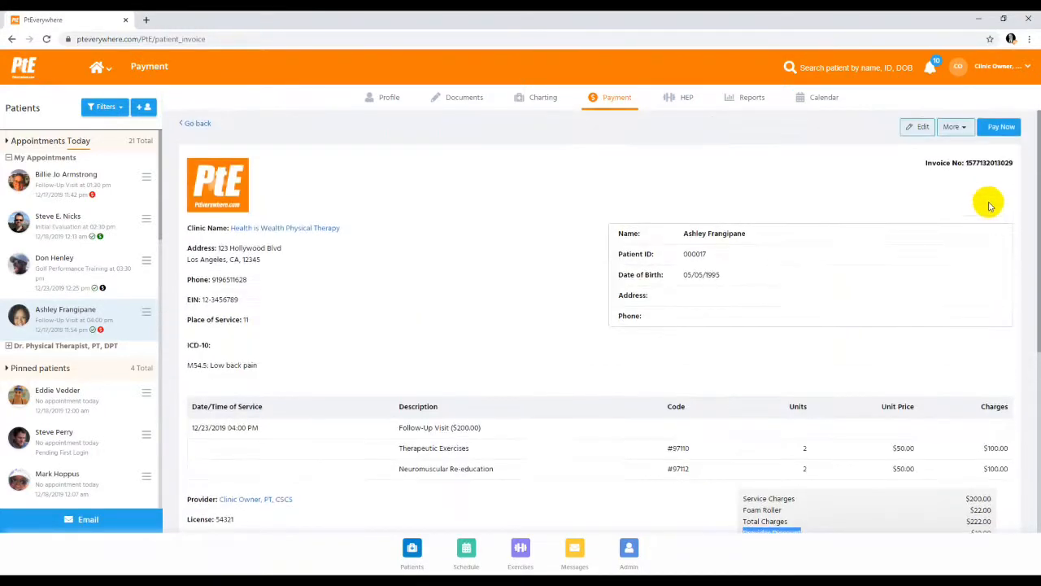
pyautogui.click(1000, 126)
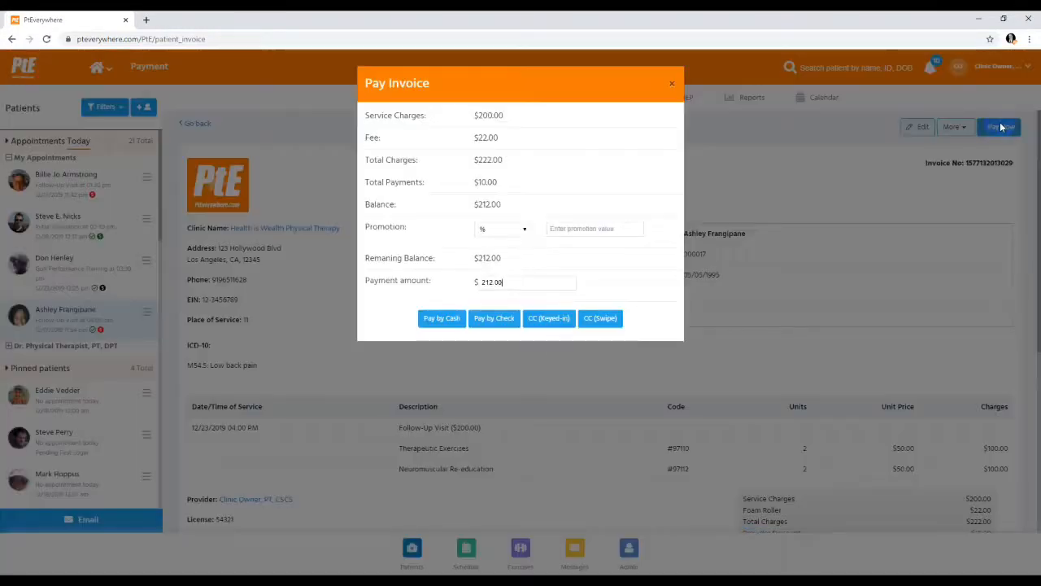
pyautogui.click(503, 319)
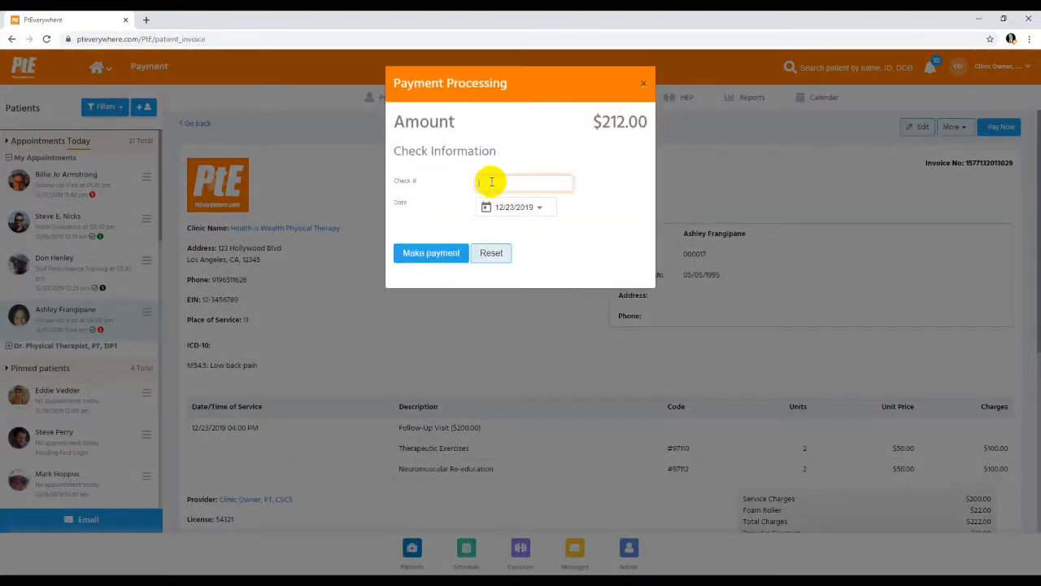
pyautogui.click(523, 183)
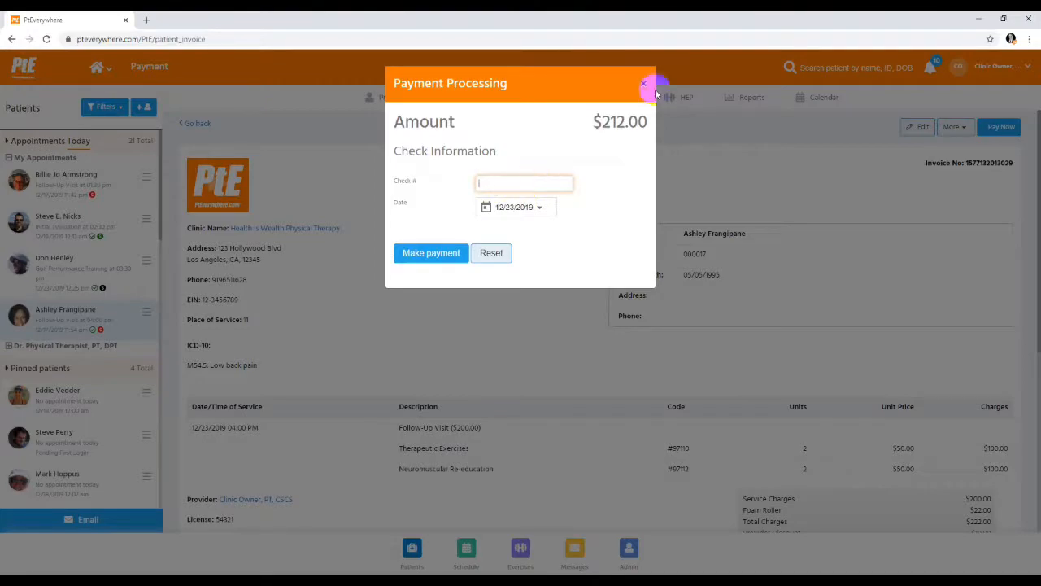
pyautogui.click(645, 84)
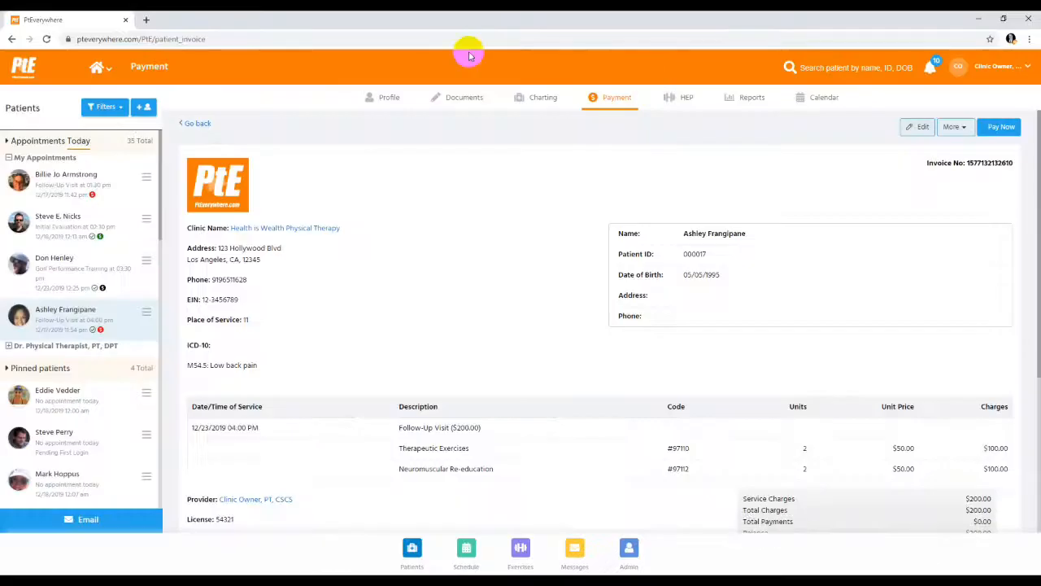
# Open the billing page of the patient with today's 01:30 PM follow-up, view the new card form, and close it without saving
pyautogui.click(96, 191)
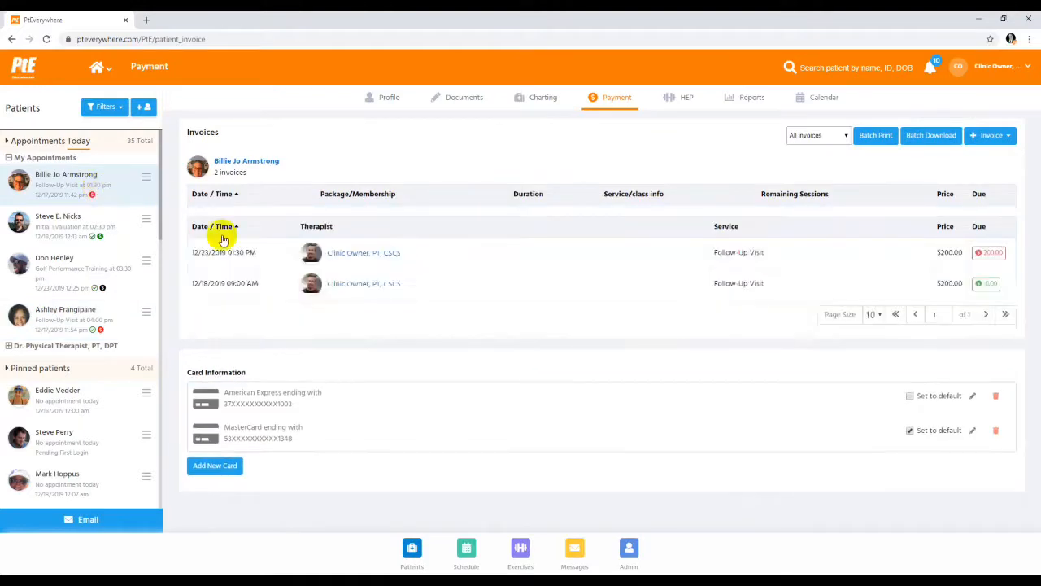
pyautogui.click(221, 470)
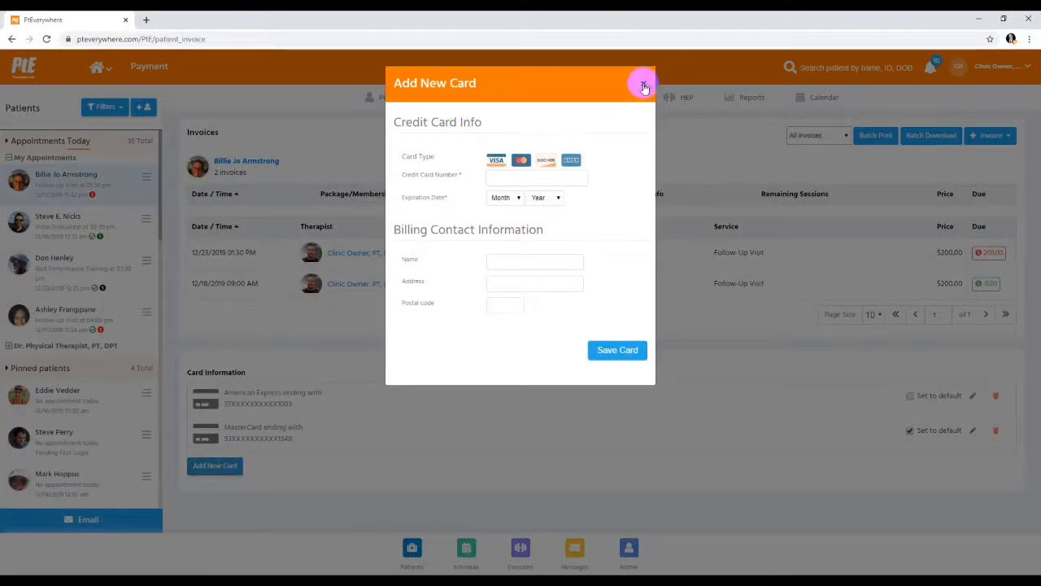
pyautogui.click(375, 254)
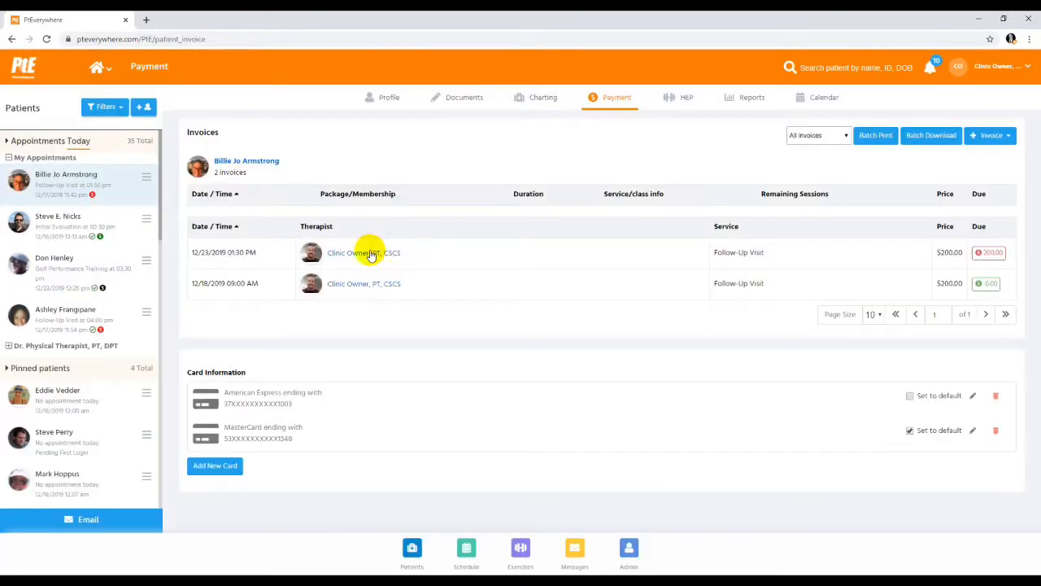
# Open the 12/23/2019 01:30 PM invoice, view the cards on file available for payment, and cancel without paying
pyautogui.click(370, 255)
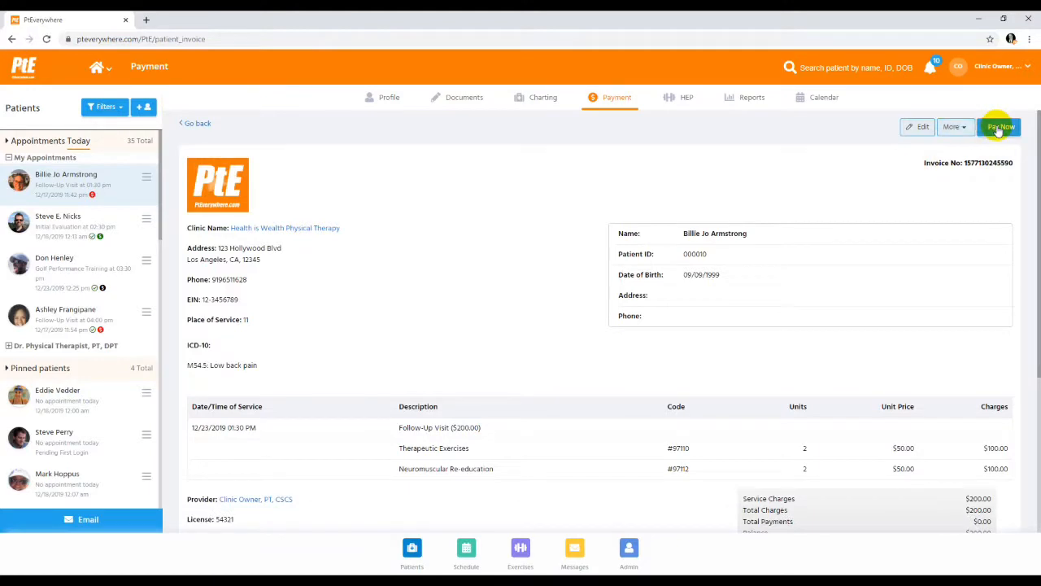
pyautogui.click(999, 128)
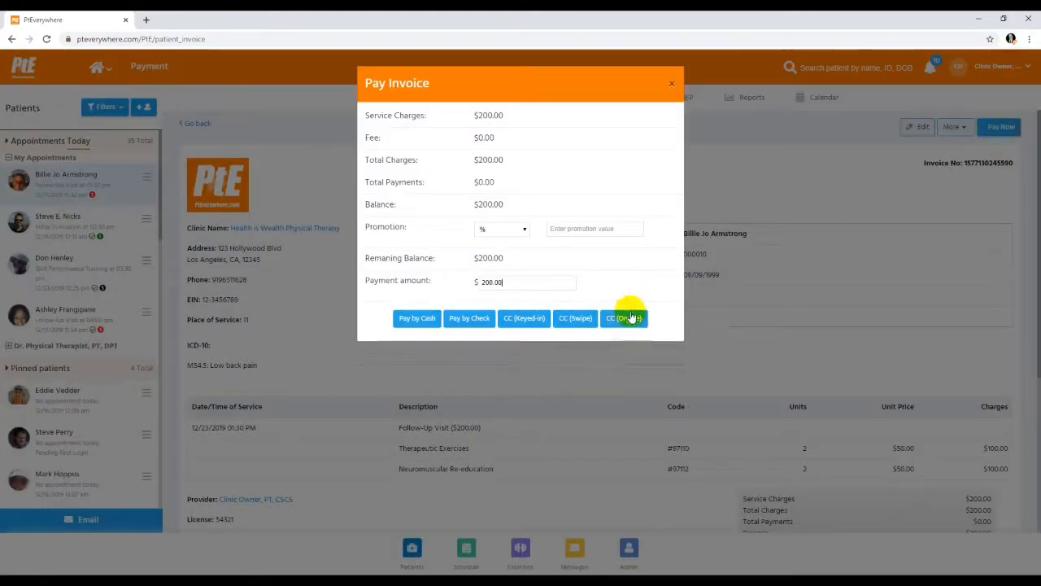
pyautogui.click(624, 321)
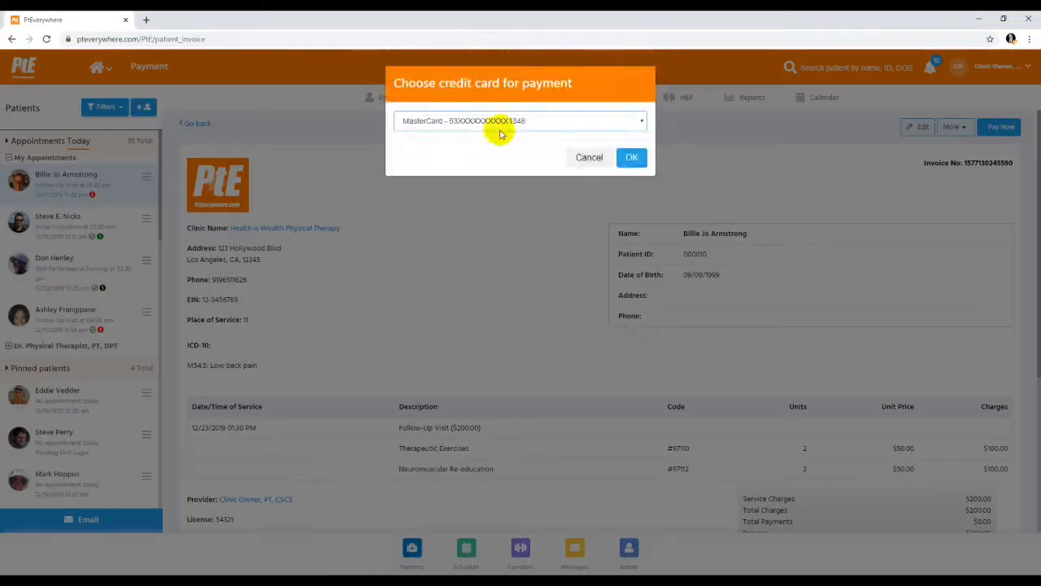
pyautogui.click(499, 122)
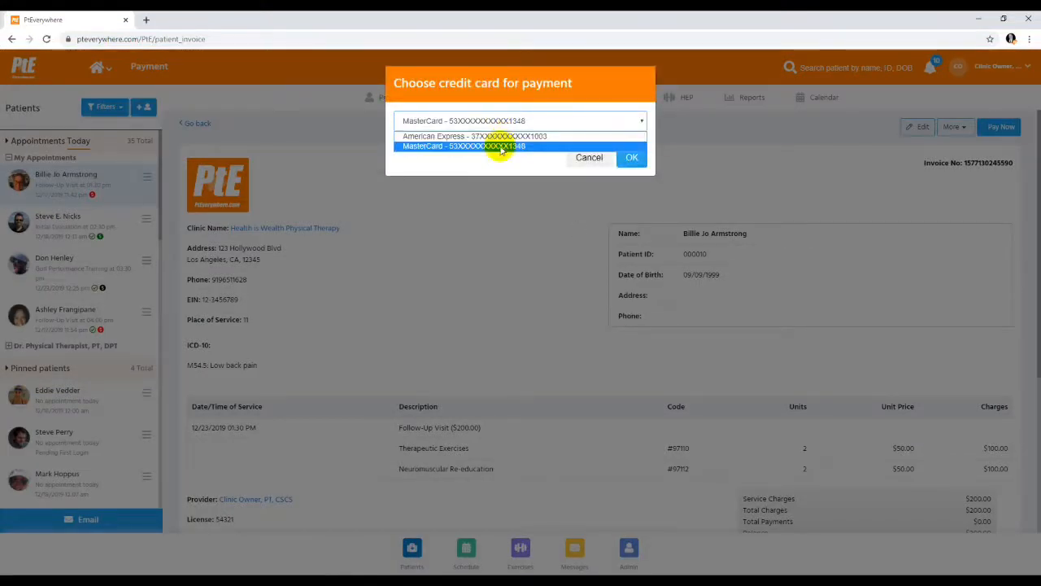
pyautogui.click(600, 163)
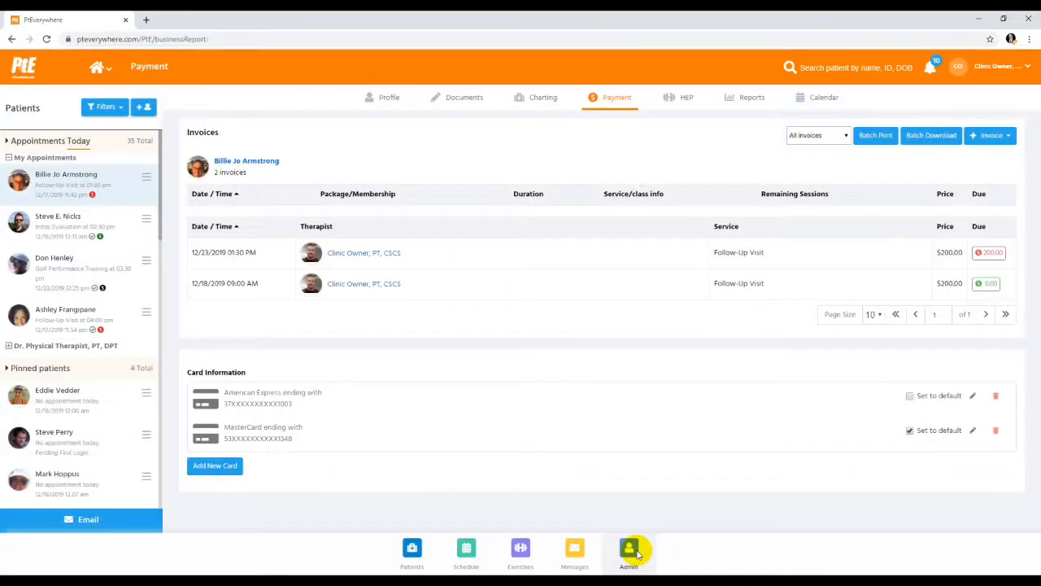
# Open the clinic's Packages And Memberships settings and examine the 6 Pack package's sessions, expiration and pricing
pyautogui.click(634, 551)
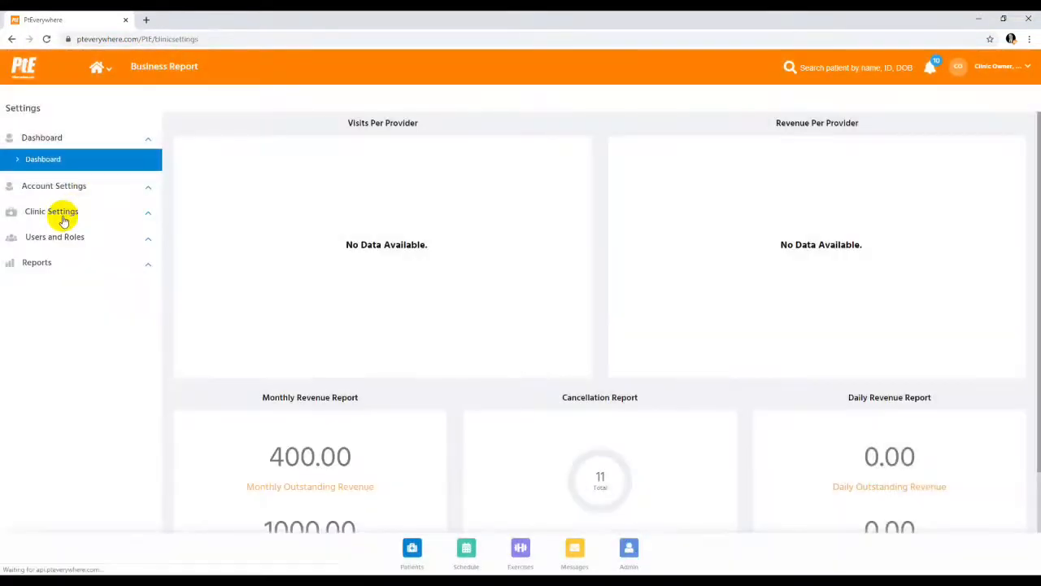
pyautogui.click(64, 213)
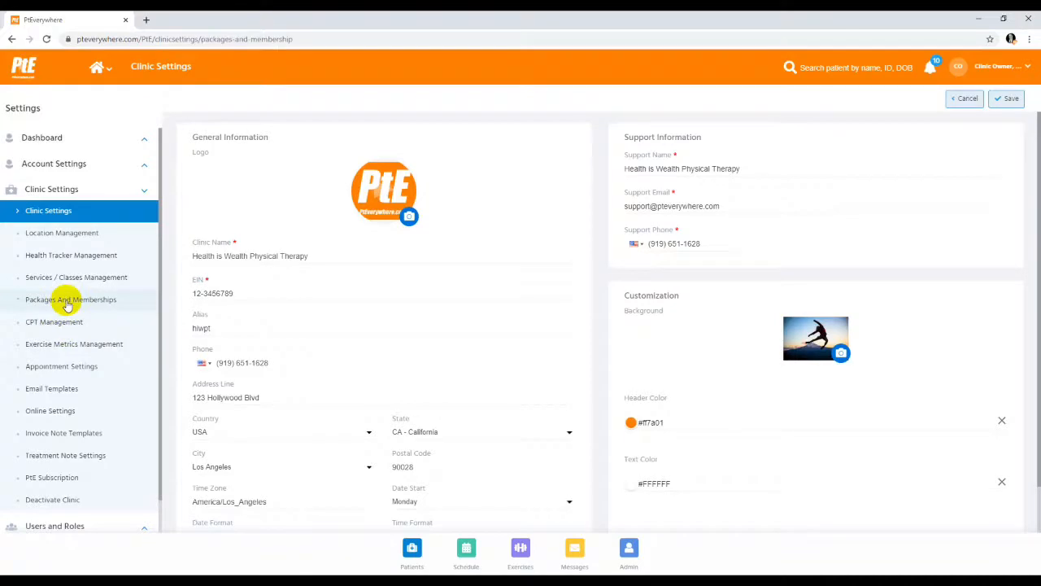
pyautogui.click(69, 302)
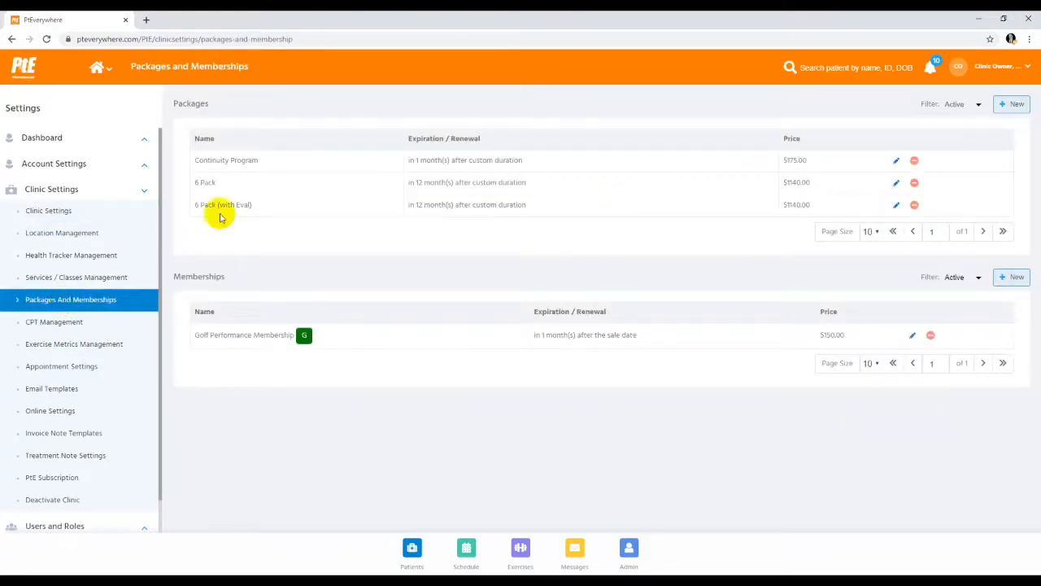
pyautogui.click(895, 183)
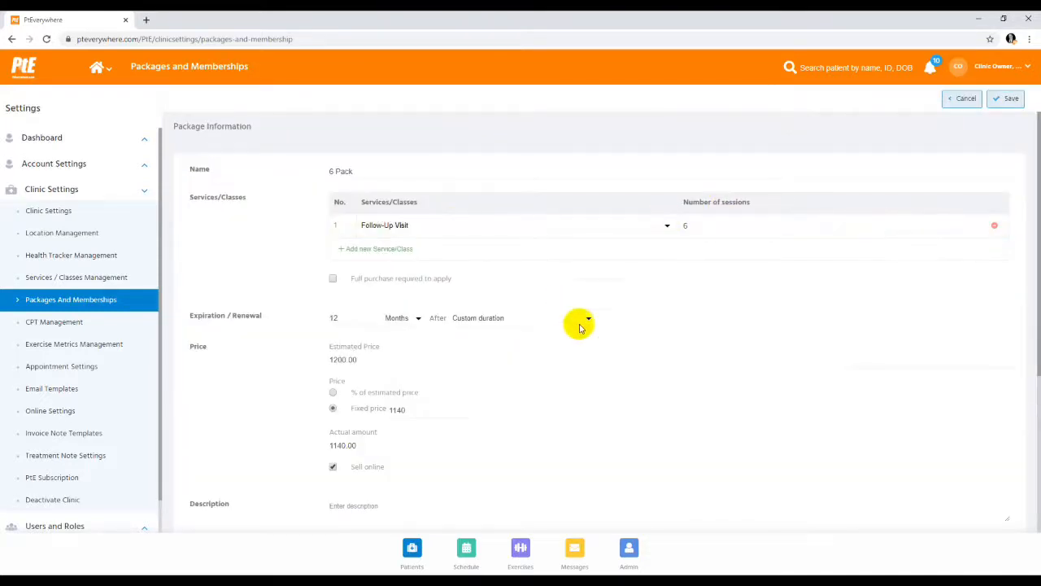
pyautogui.scroll(-1, 579, 333)
pyautogui.scroll(-2, 580, 334)
pyautogui.scroll(3, 580, 334)
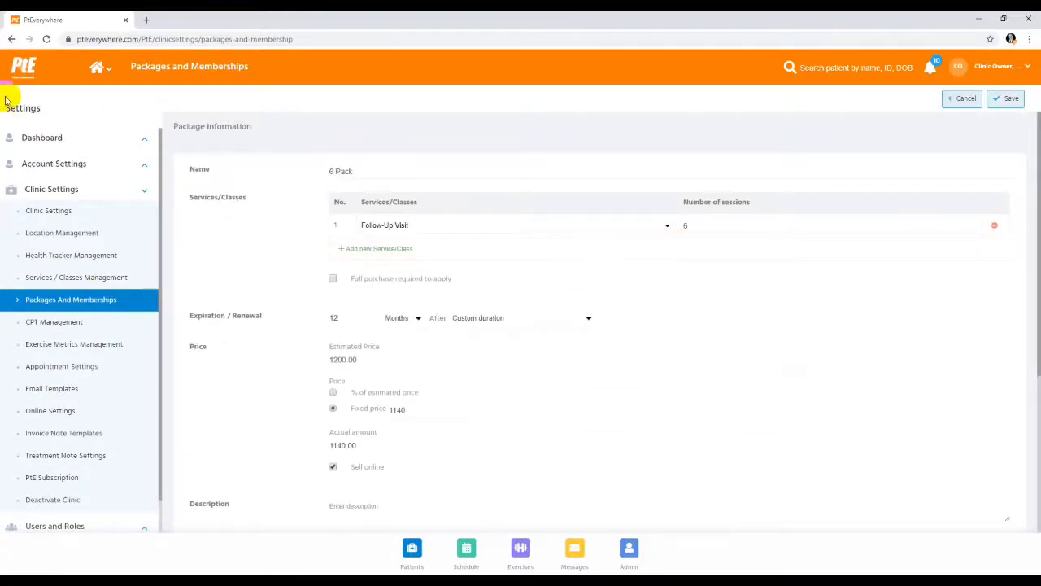
# Create and save a Package & Membership invoice for the 6 Pack on the 01:30 PM follow-up patient's account
pyautogui.click(21, 73)
pyautogui.click(620, 97)
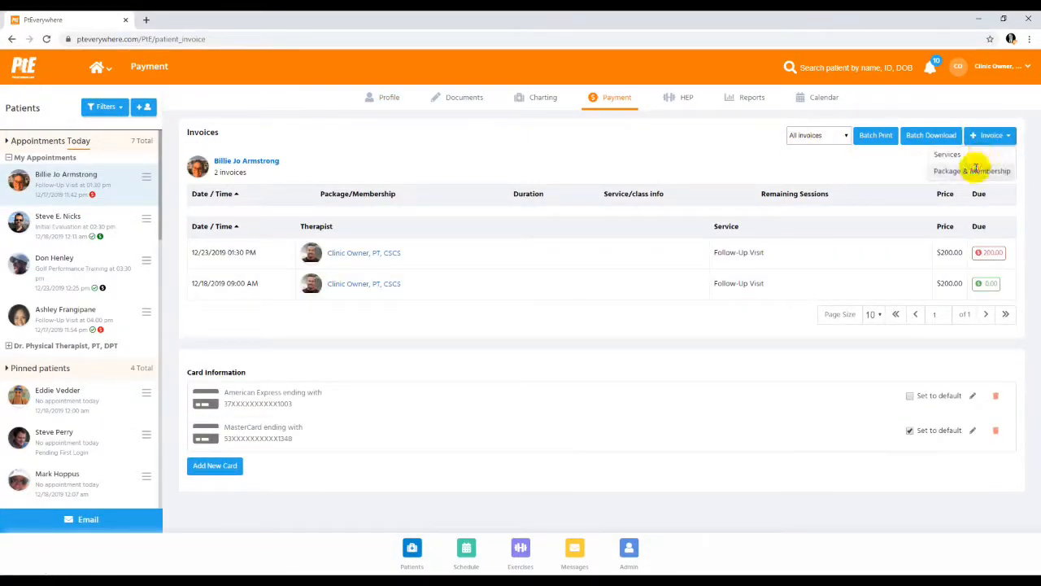
pyautogui.click(975, 170)
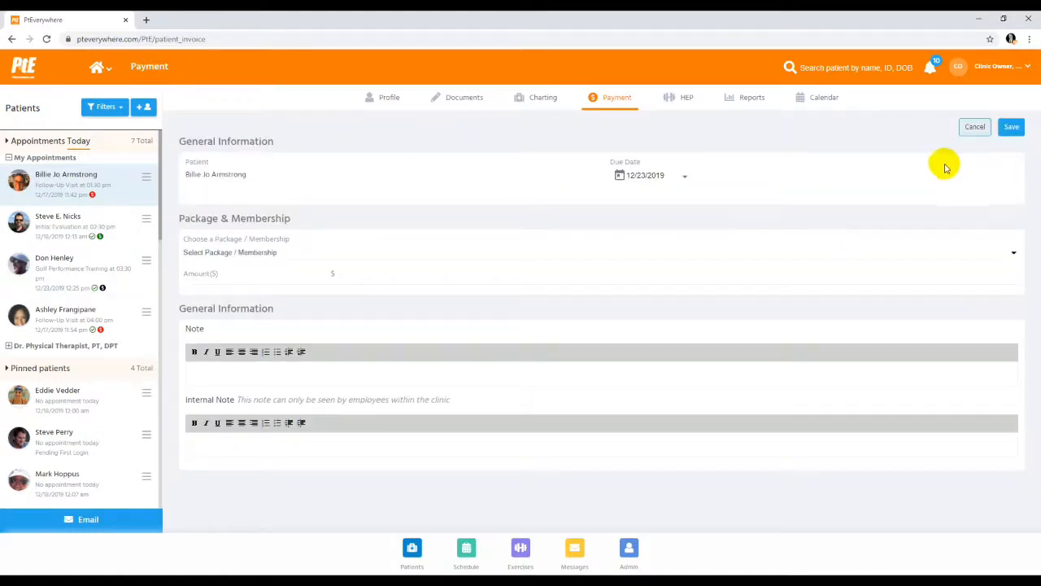
pyautogui.click(267, 253)
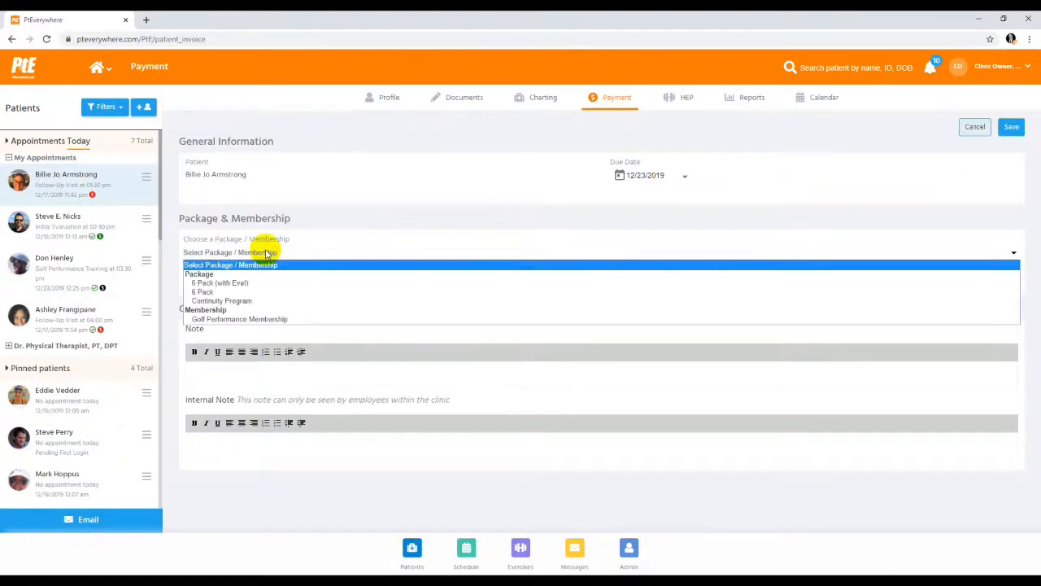
pyautogui.click(218, 294)
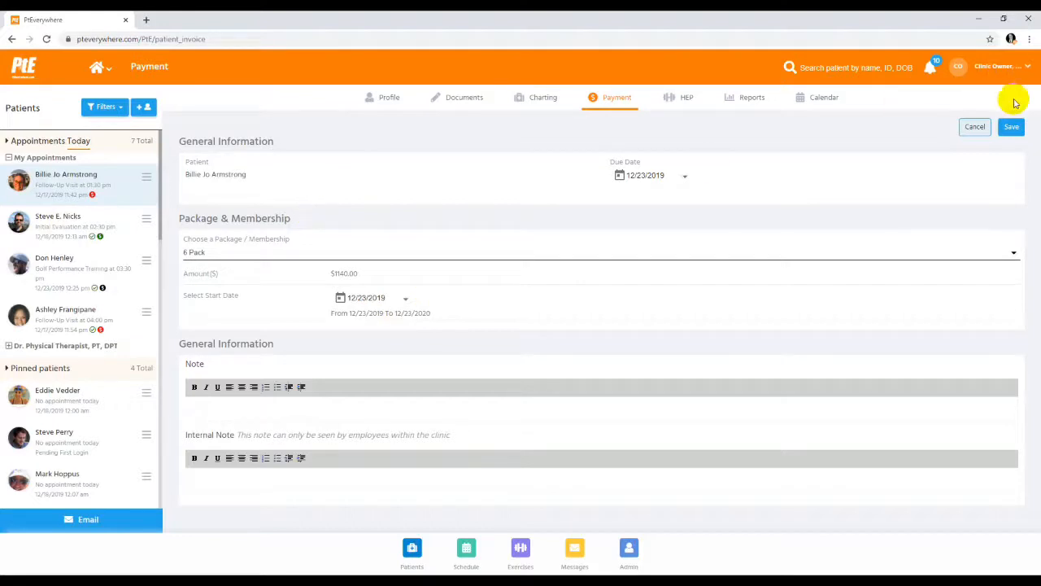
pyautogui.click(1011, 126)
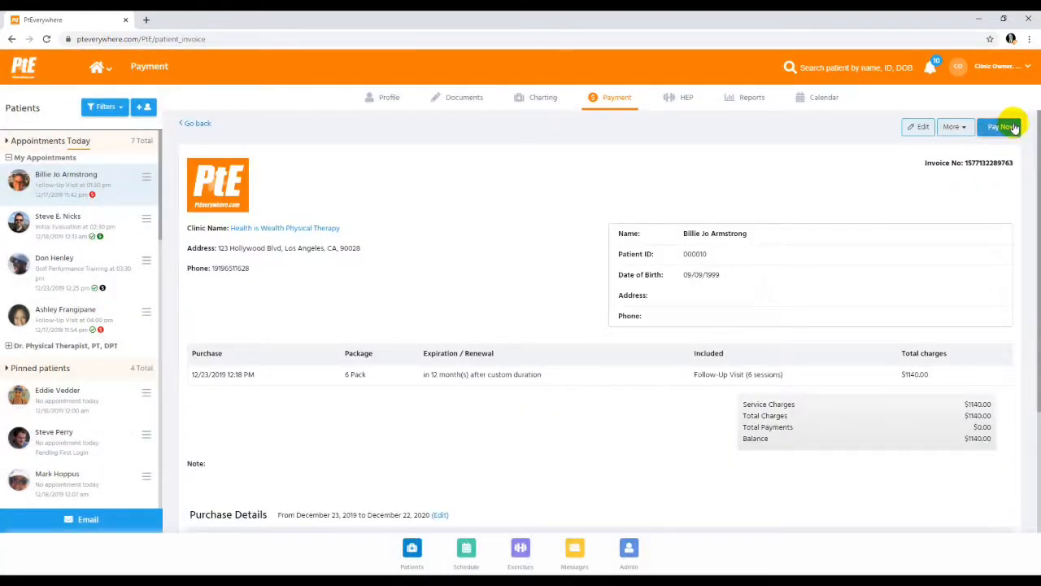
# Review the 6 Pack invoice and record a partial payment of $600 in cash
pyautogui.scroll(-2, 822, 317)
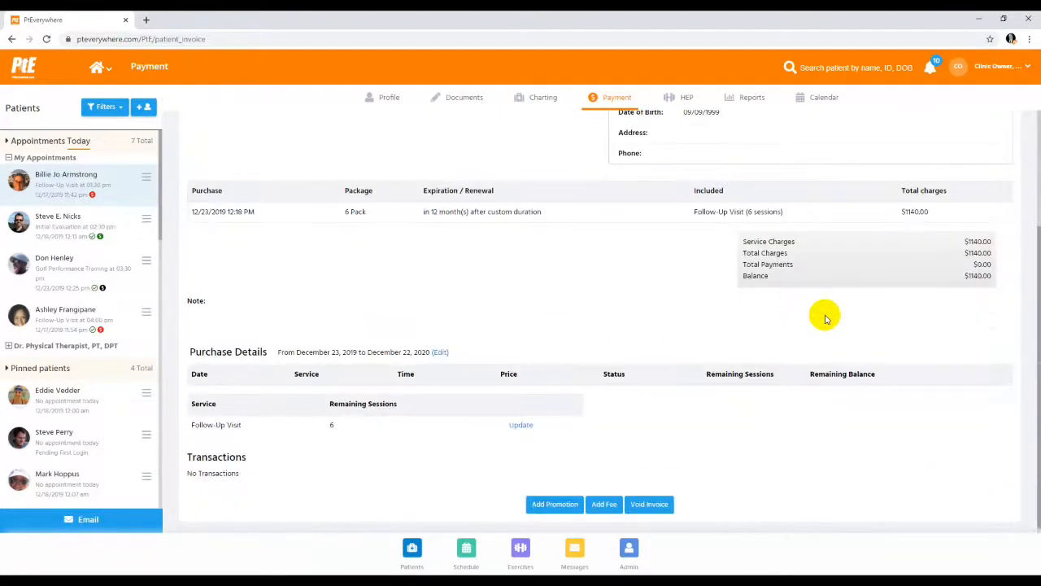
pyautogui.scroll(2, 822, 316)
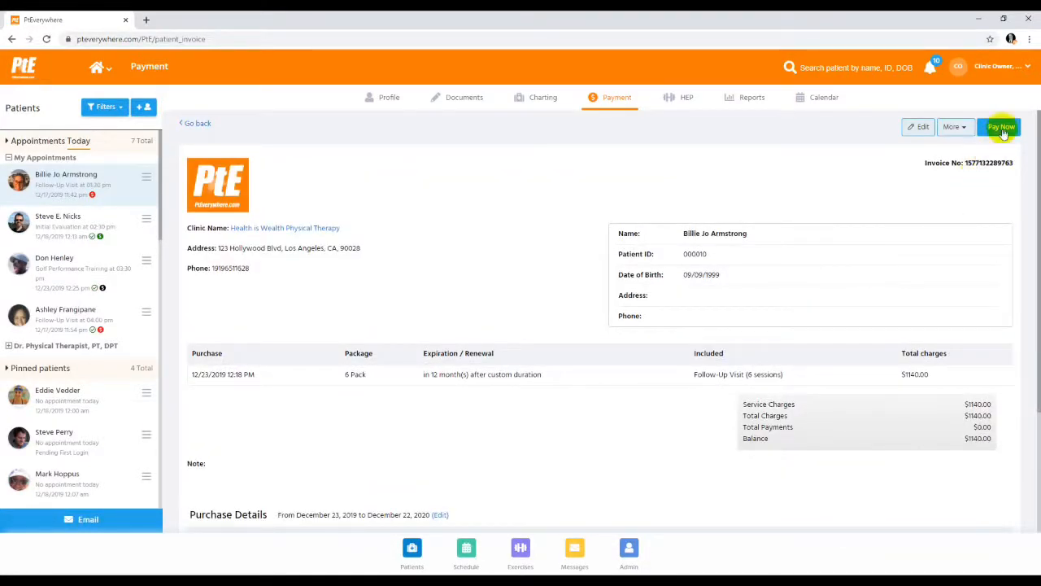
pyautogui.click(1002, 130)
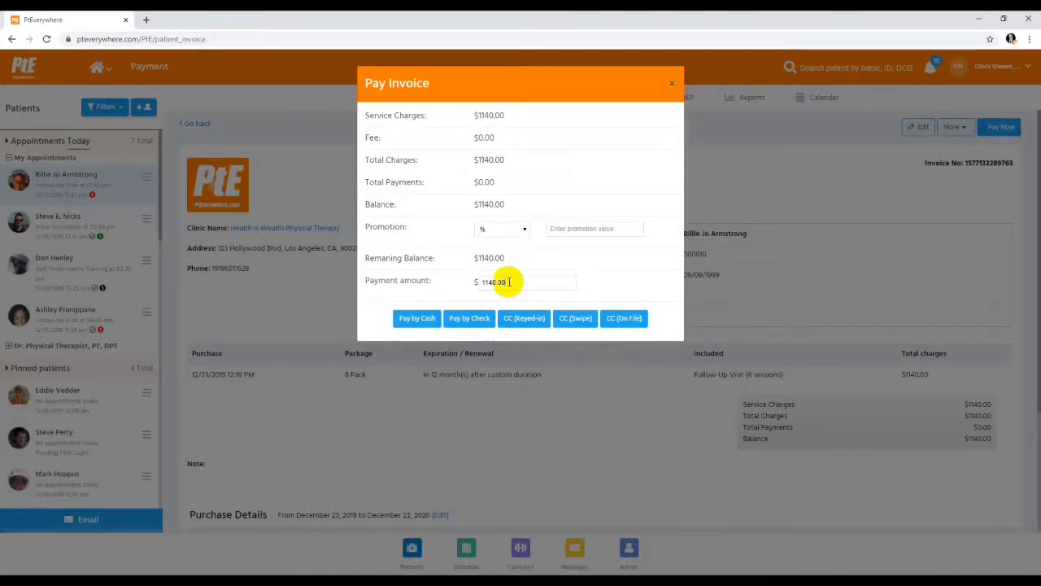
pyautogui.moveTo(509, 281); pyautogui.dragTo(431, 281)
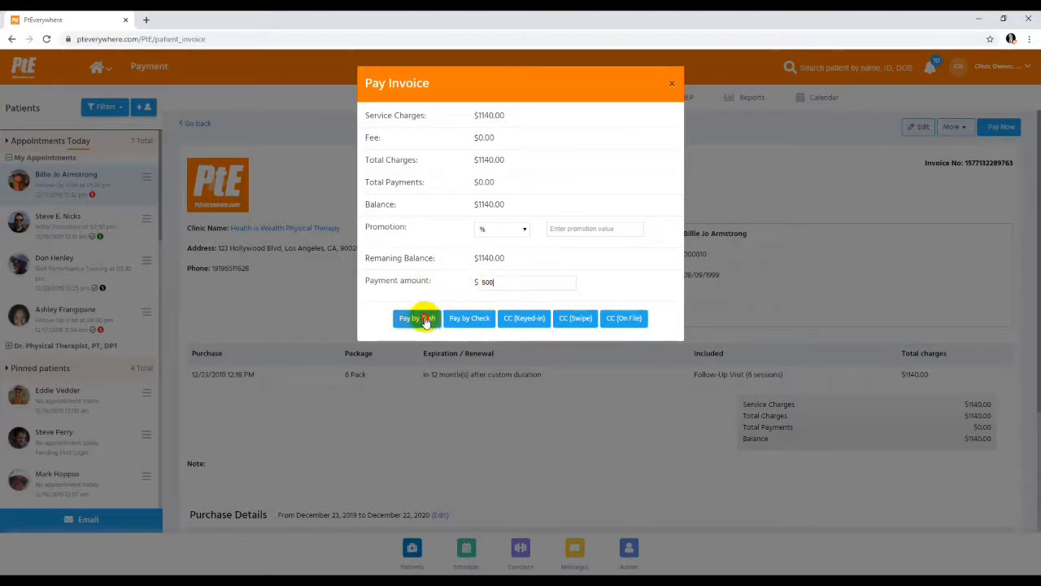
pyautogui.click(425, 318)
pyautogui.click(628, 120)
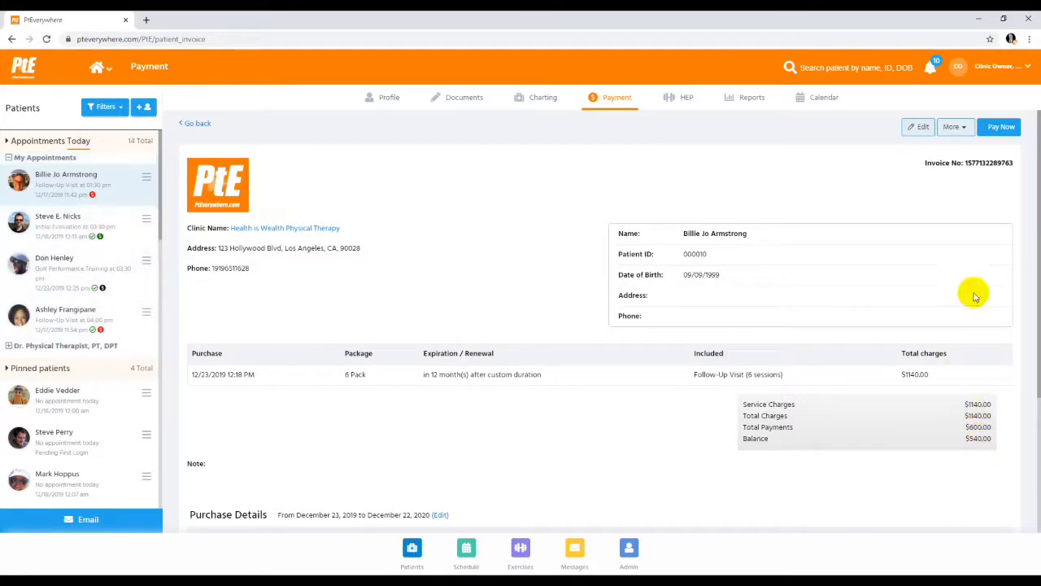
# Check the remaining balance in the 6 Pack invoice's payment form, close it without paying, and return to the invoice list
pyautogui.click(993, 129)
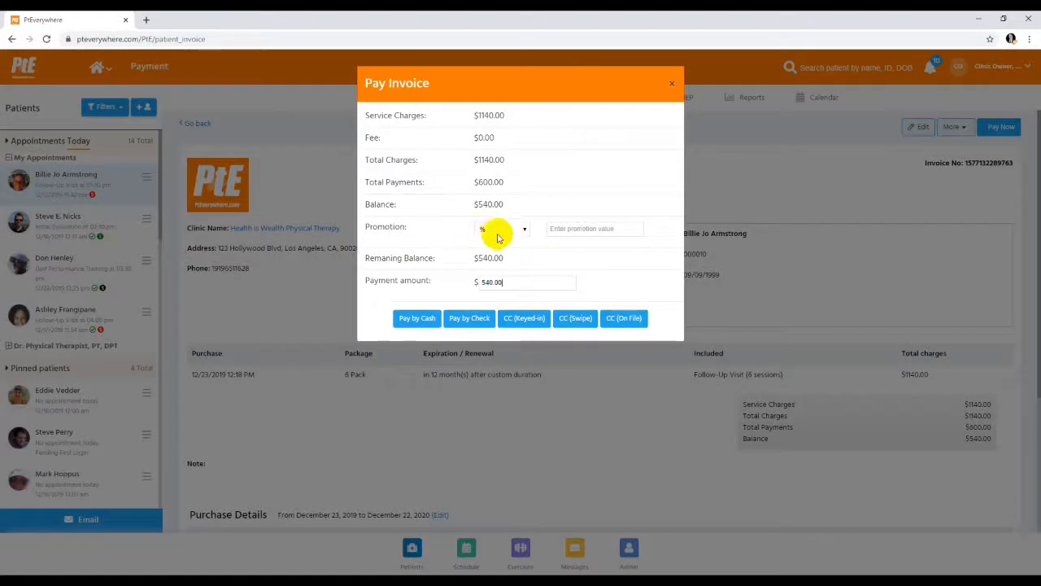
pyautogui.click(671, 83)
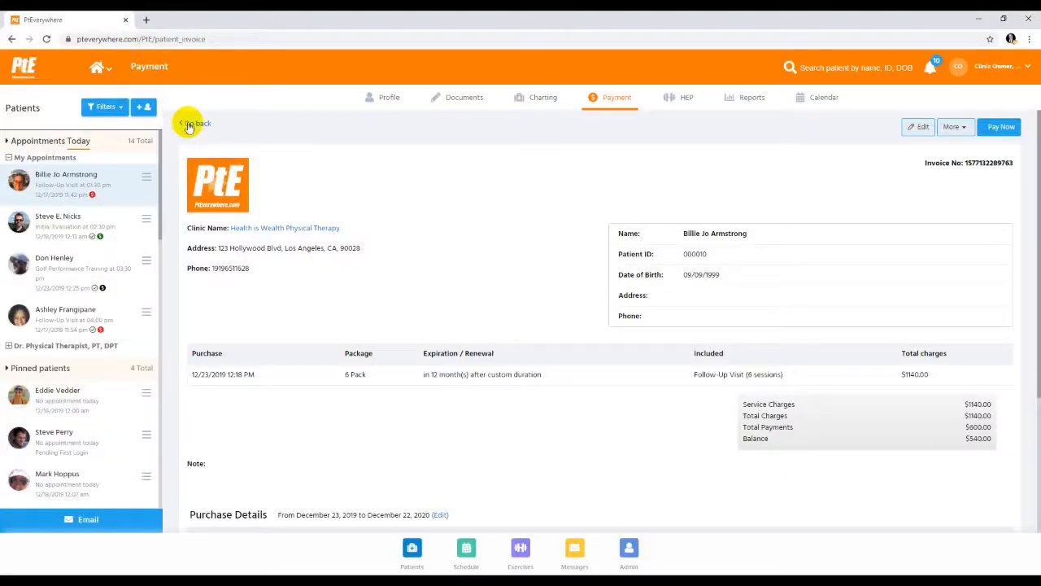
pyautogui.click(196, 123)
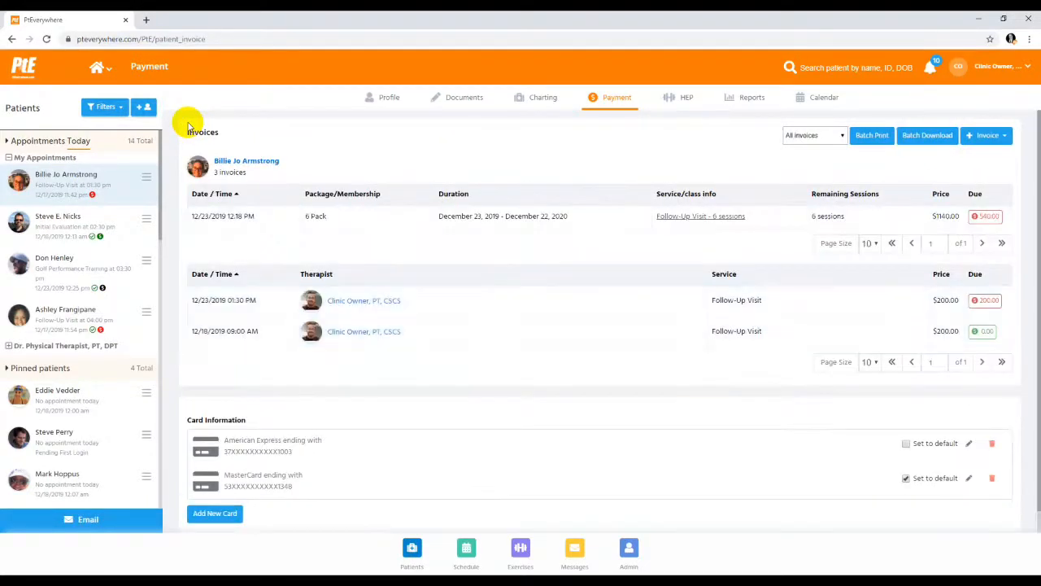
# Pay the 12/23/2019 01:30 PM follow-up visit invoice with the patient's 6 Pack package
pyautogui.click(377, 308)
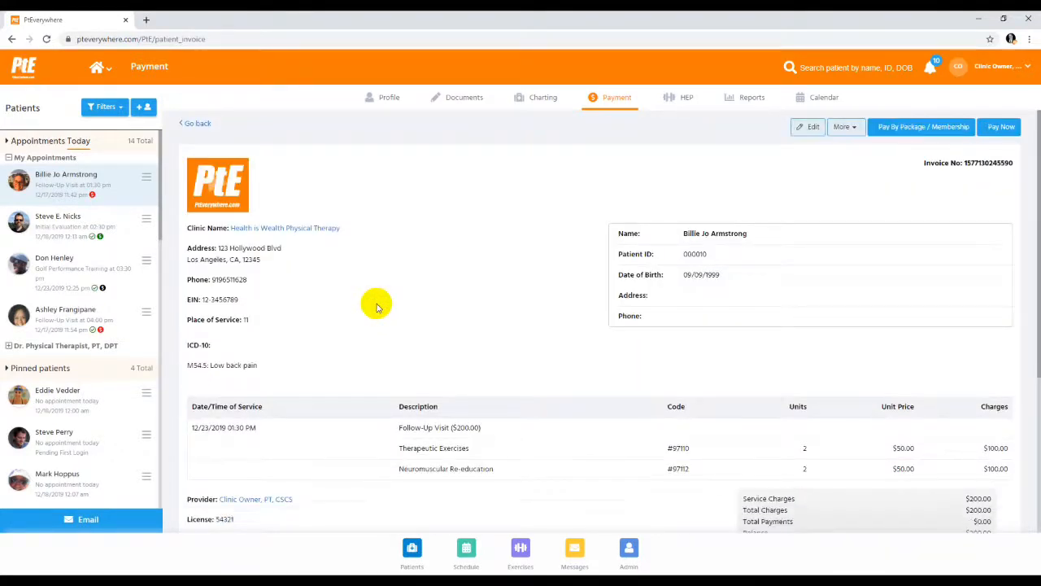
pyautogui.click(905, 128)
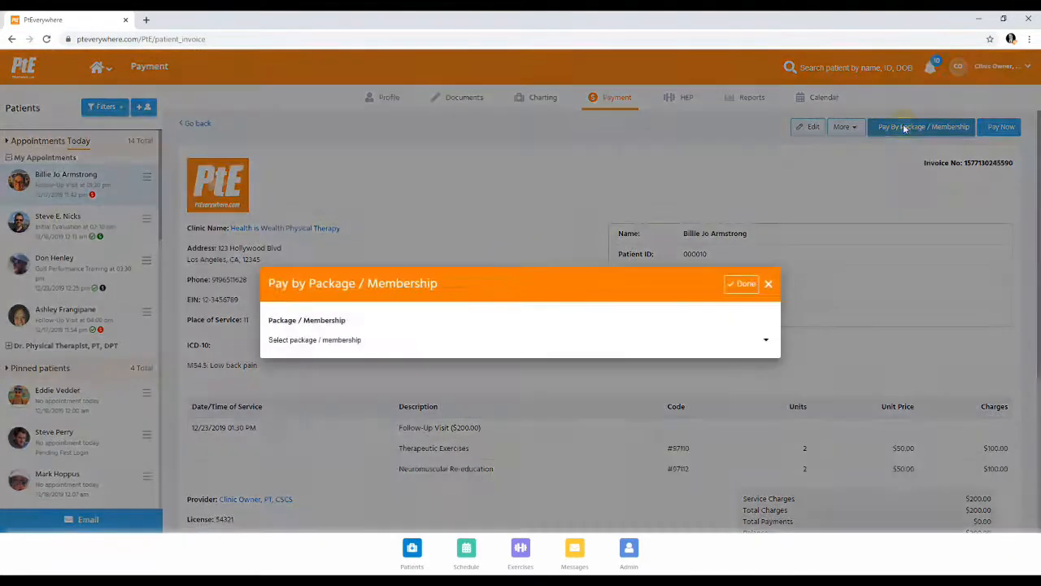
pyautogui.click(346, 340)
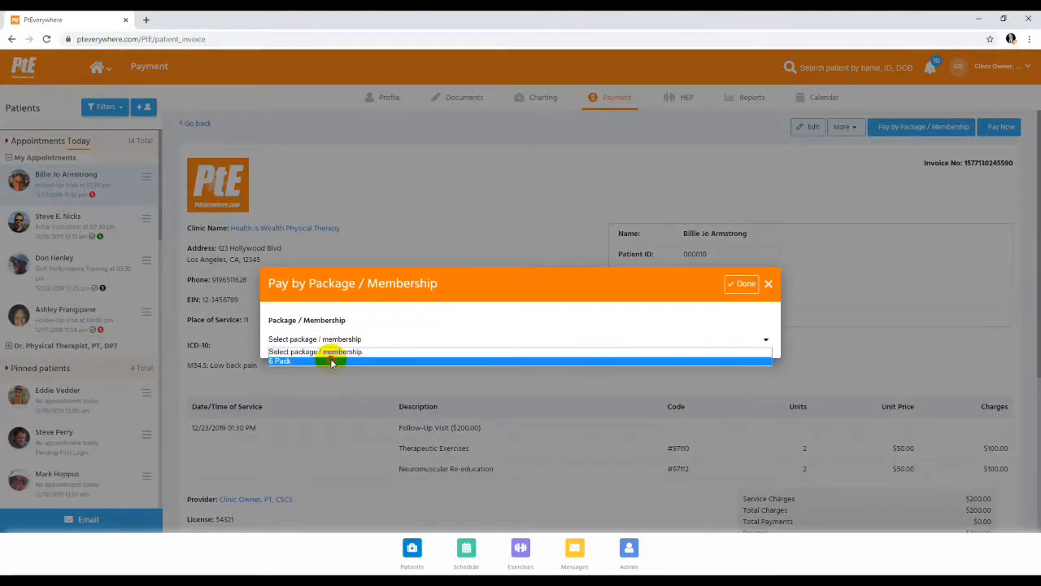
pyautogui.click(333, 360)
pyautogui.click(738, 286)
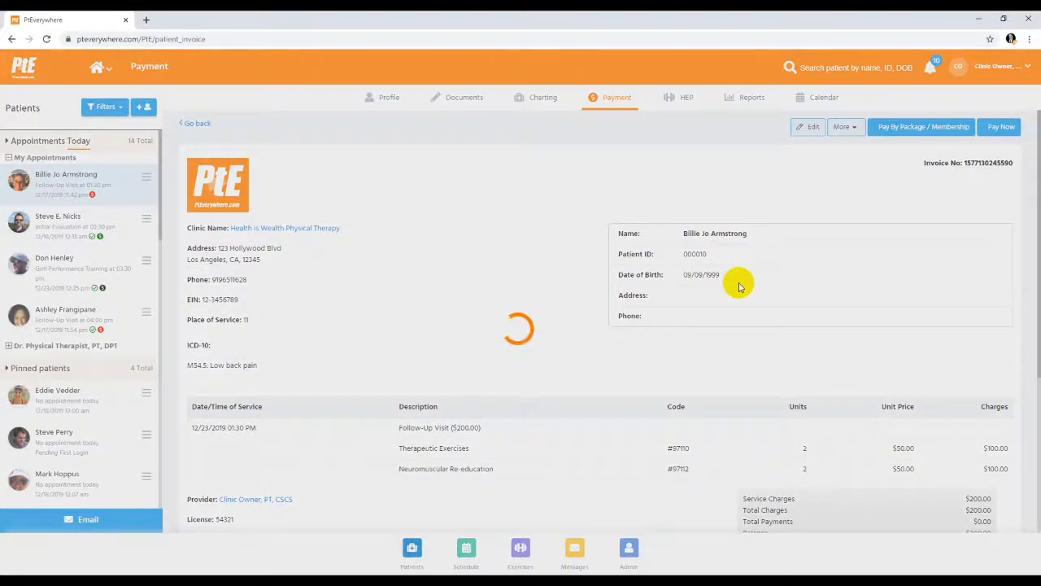
# Review the follow-up invoice's totals, package and transaction entries
pyautogui.scroll(-3, 742, 284)
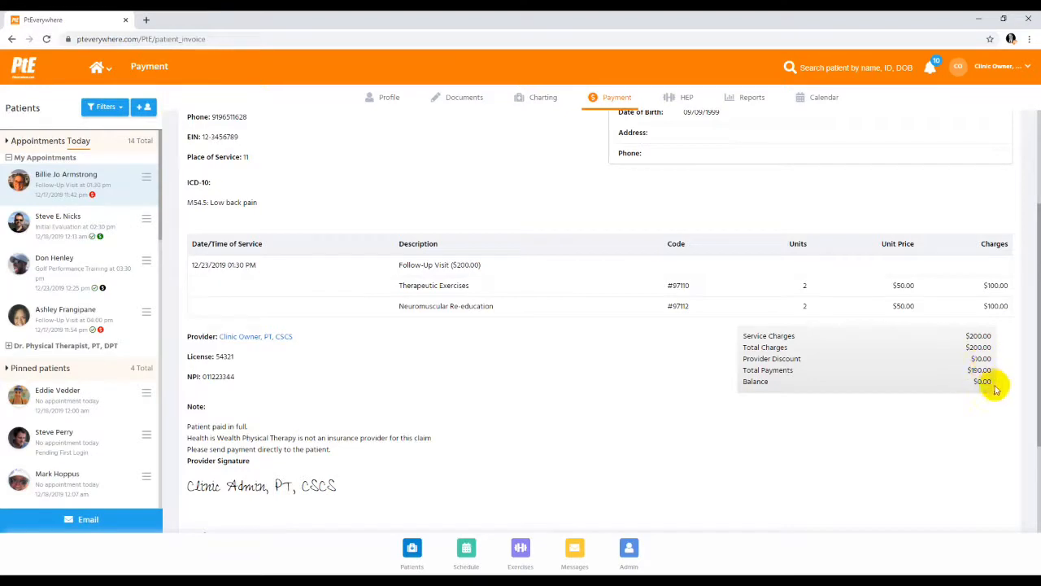
pyautogui.scroll(-2, 980, 415)
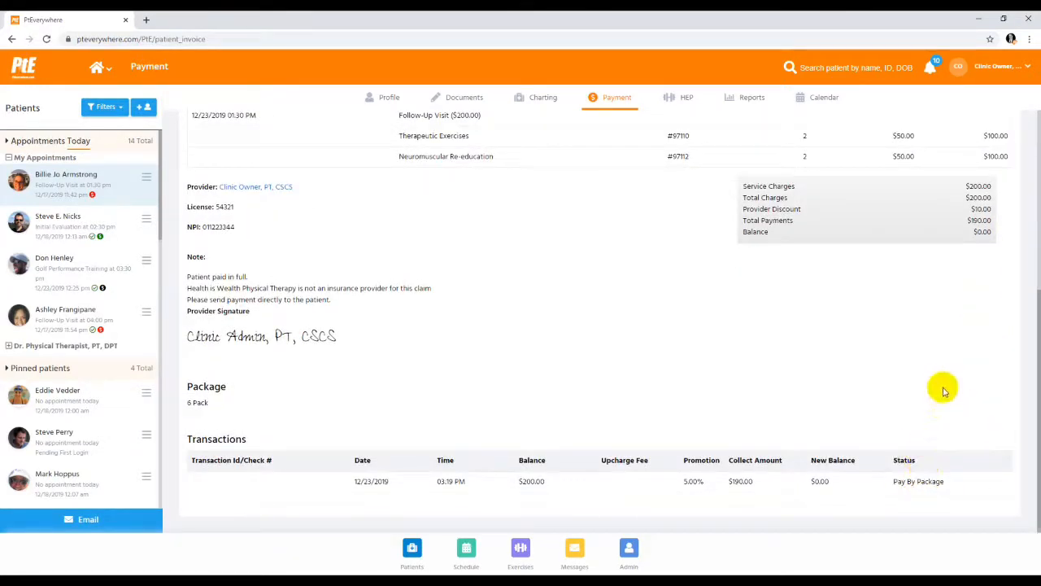
pyautogui.scroll(3, 941, 388)
pyautogui.scroll(2, 941, 388)
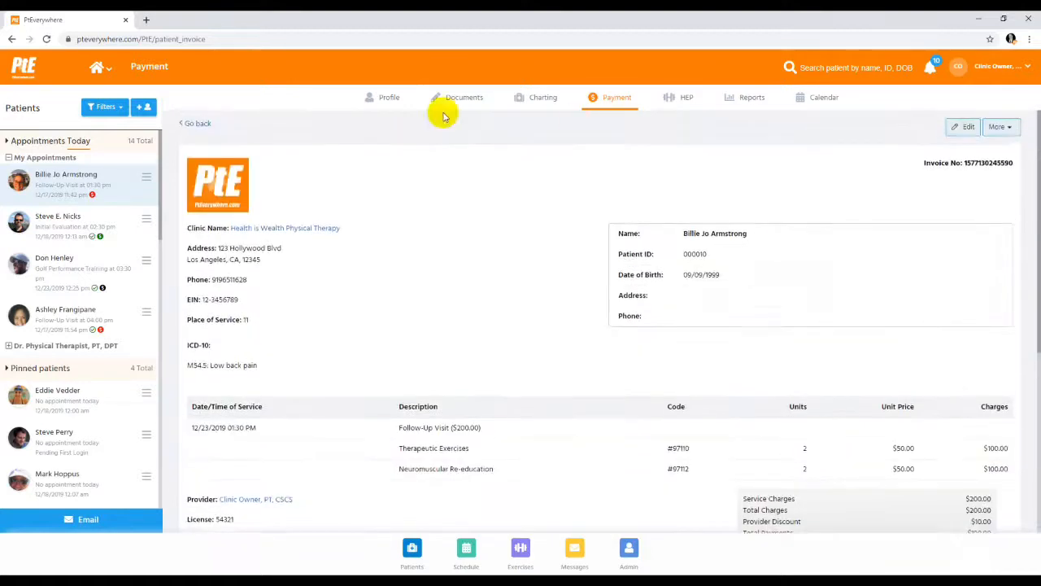
# Reopen the 6 Pack invoice from the invoice list and view the remaining-sessions adjustment for Follow-Up Visit without changing it
pyautogui.click(199, 123)
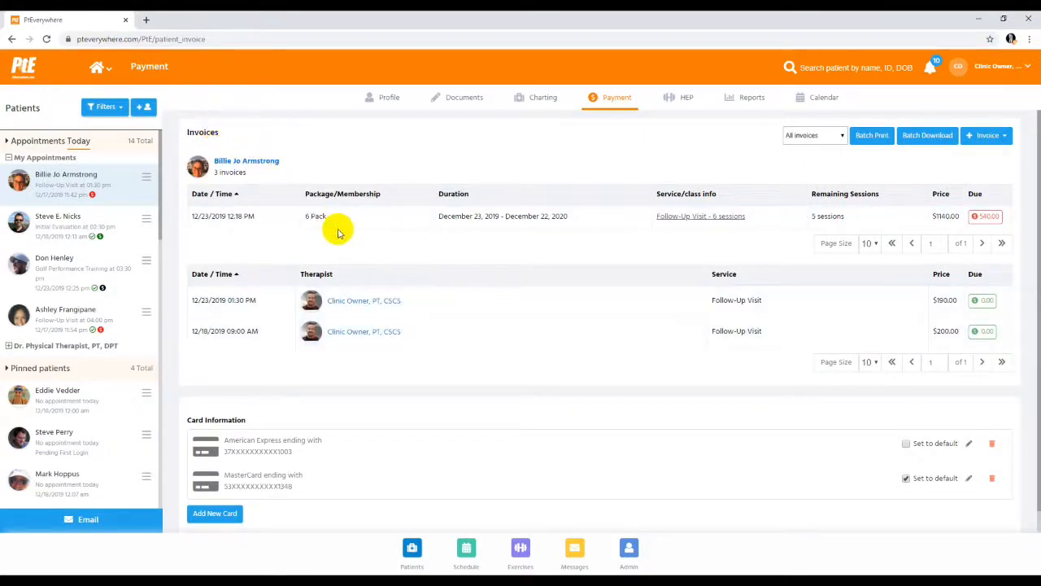
pyautogui.click(318, 218)
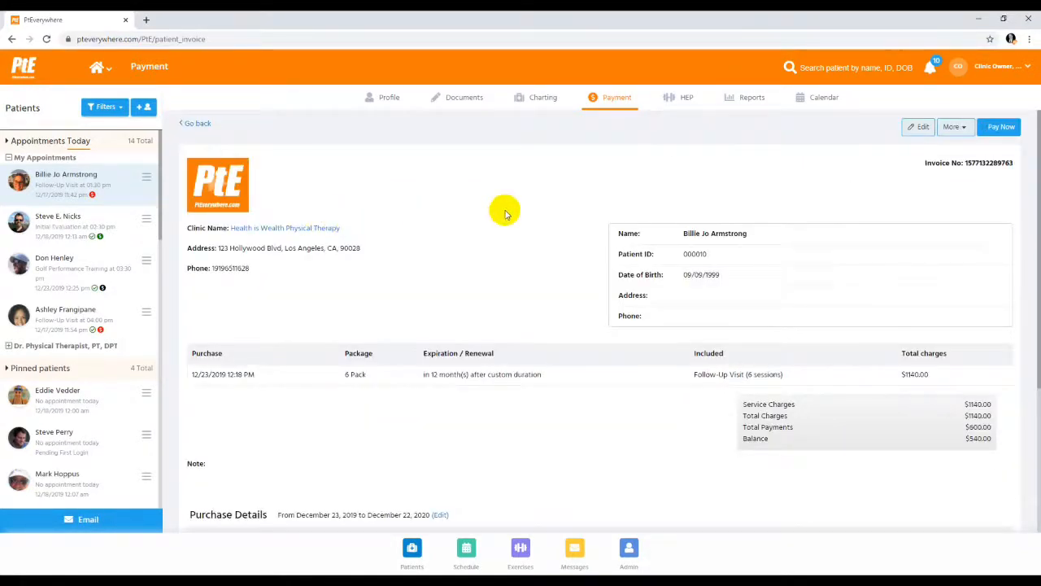
pyautogui.scroll(-2, 554, 340)
pyautogui.scroll(-2, 554, 340)
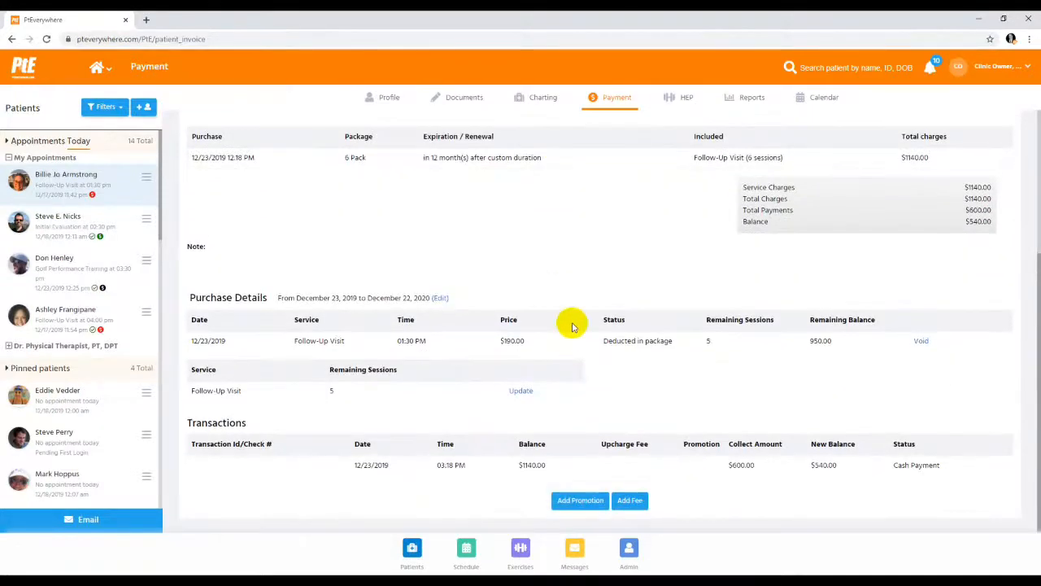
pyautogui.click(522, 393)
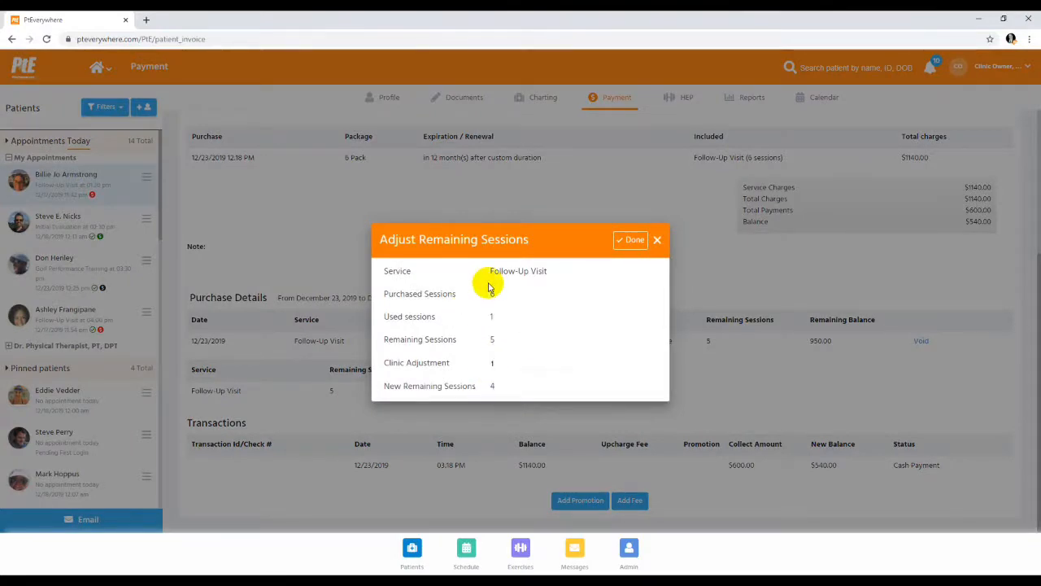
pyautogui.click(658, 240)
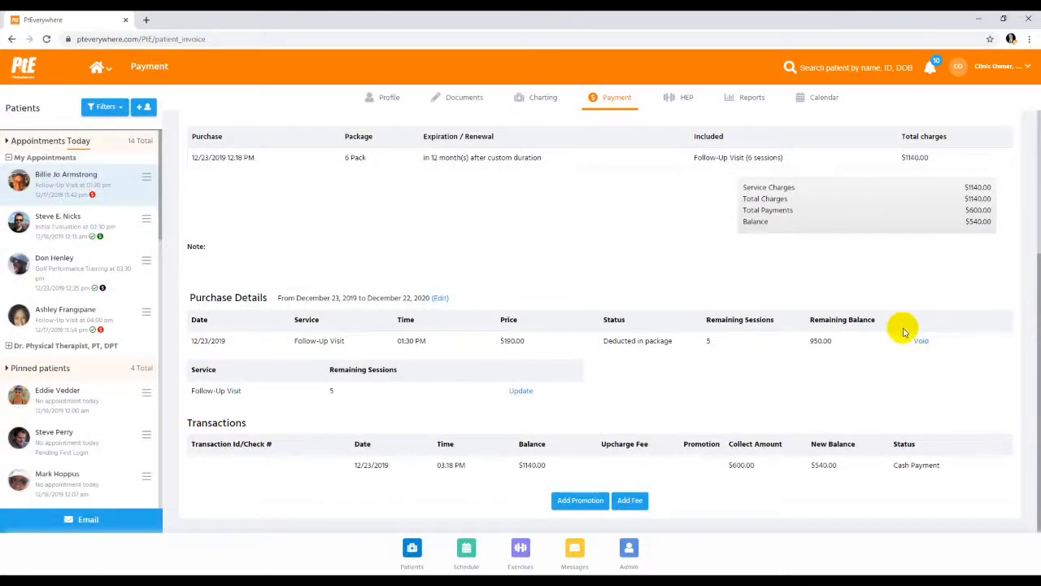
# Pay the remaining $540.00 of the 6 Pack invoice in cash
pyautogui.scroll(3, 935, 340)
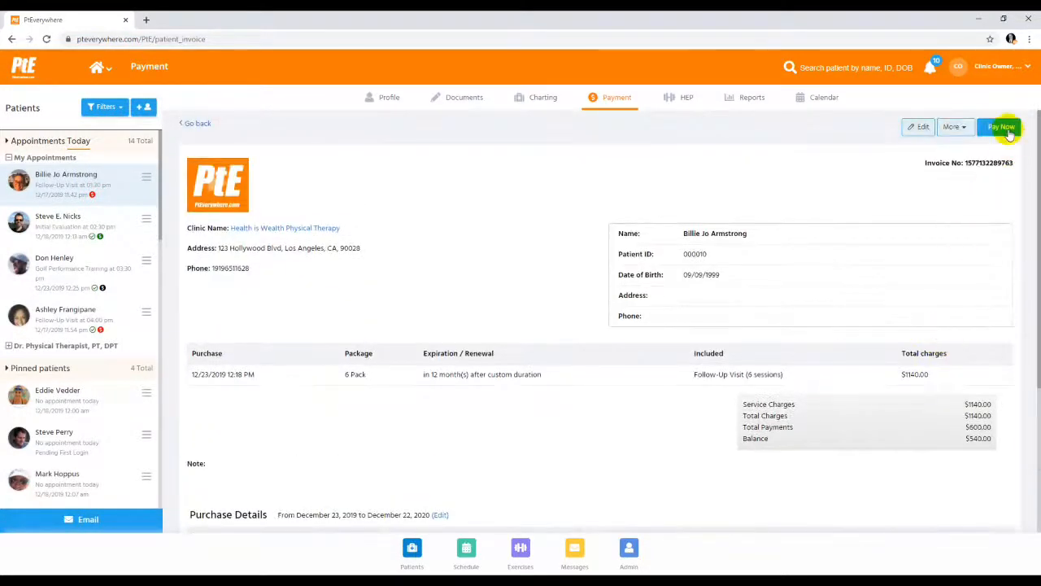
pyautogui.click(1005, 128)
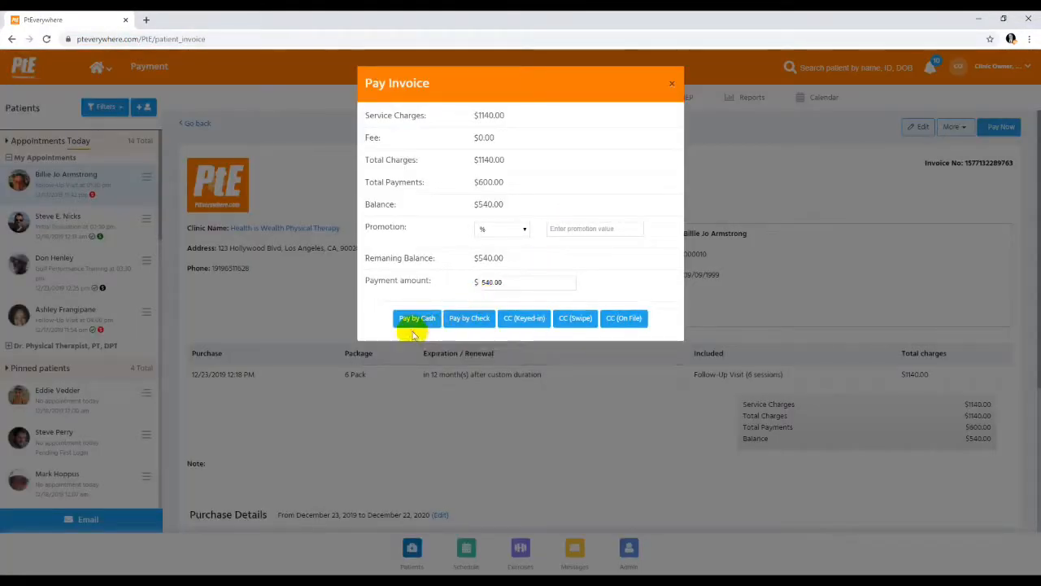
pyautogui.click(414, 319)
pyautogui.click(636, 111)
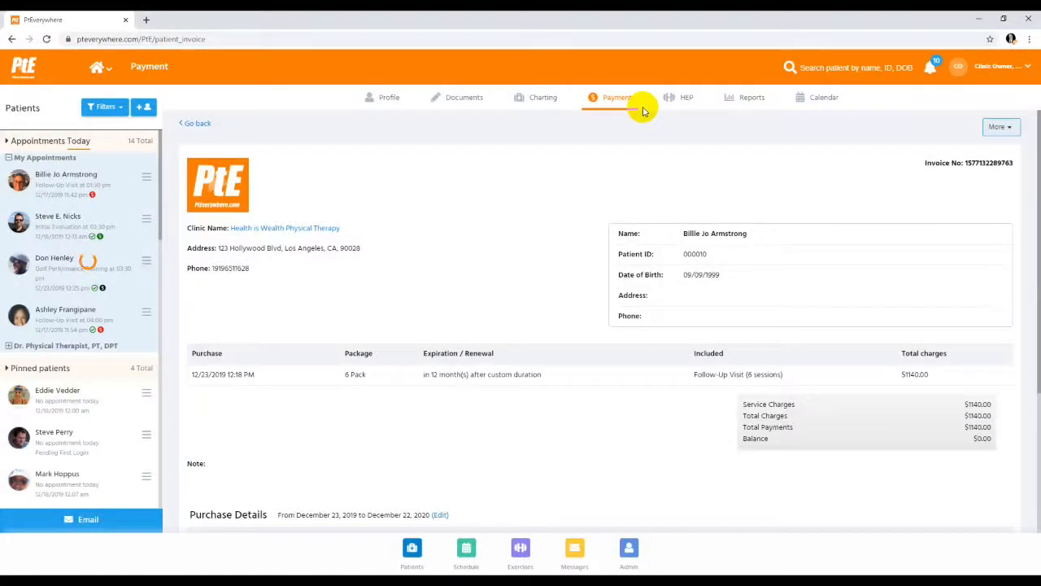
# Transfer 2 unused Follow-Up Visit sessions from the 6 Pack to the patient with today's 04:00 PM appointment
pyautogui.scroll(-3, 633, 313)
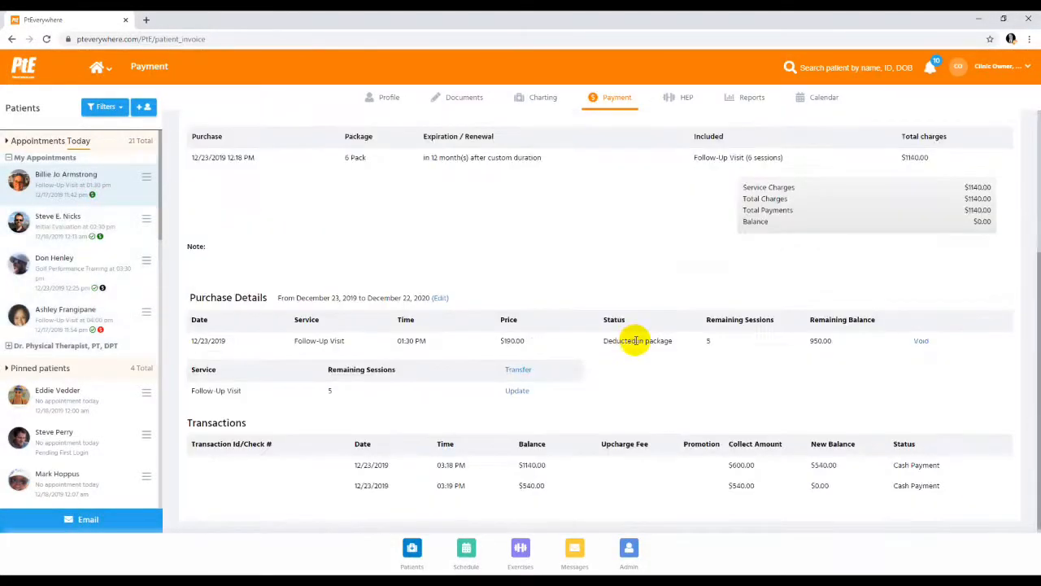
pyautogui.click(516, 371)
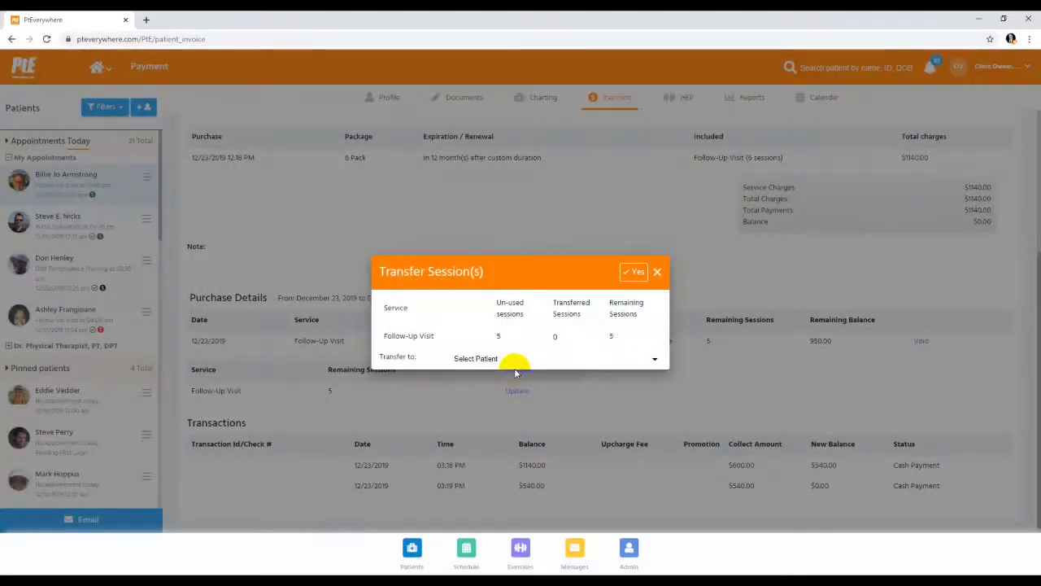
pyautogui.click(505, 360)
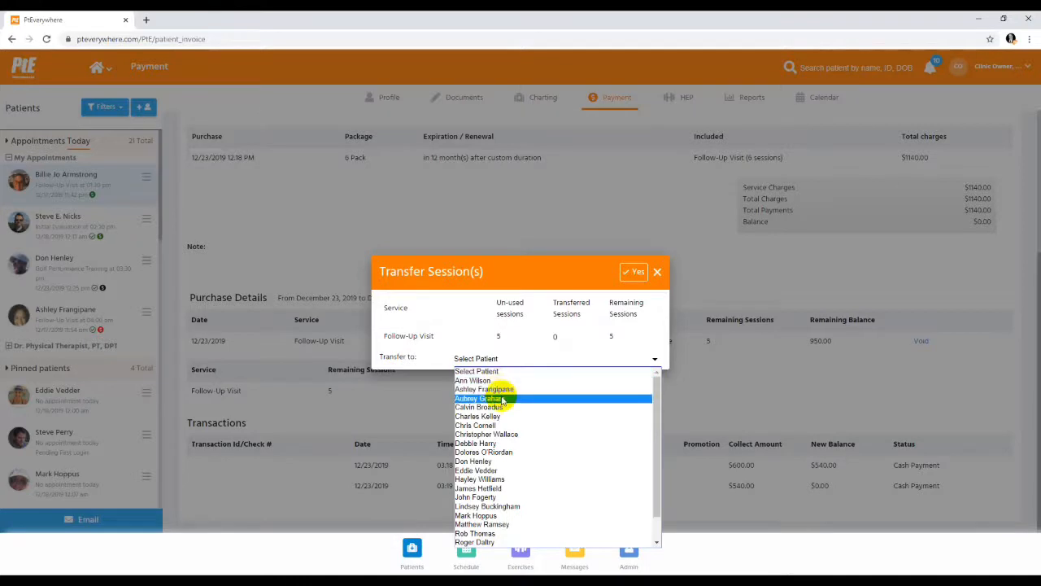
pyautogui.click(492, 389)
pyautogui.doubleClick(544, 340)
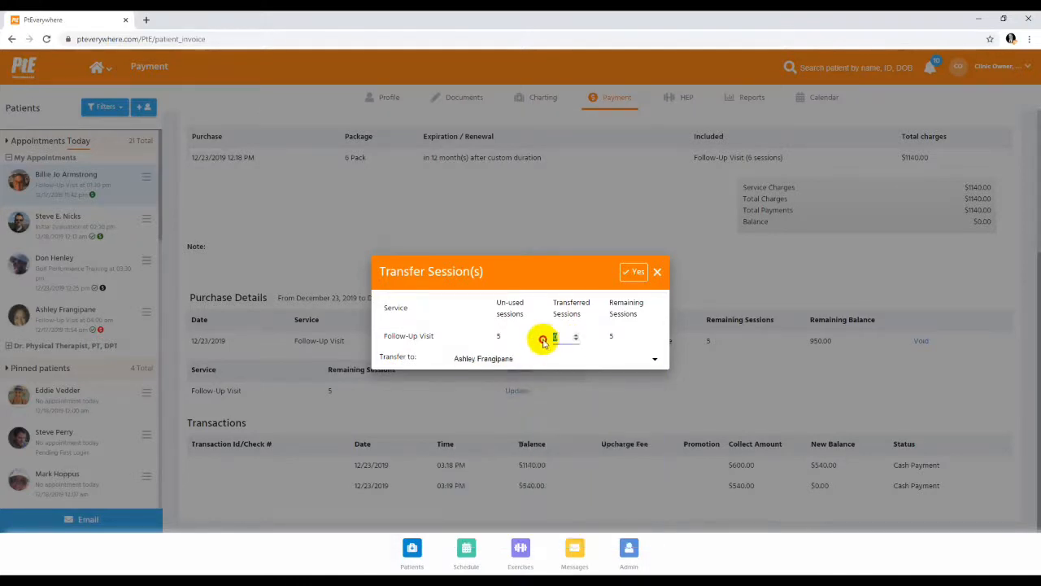
pyautogui.write('2')
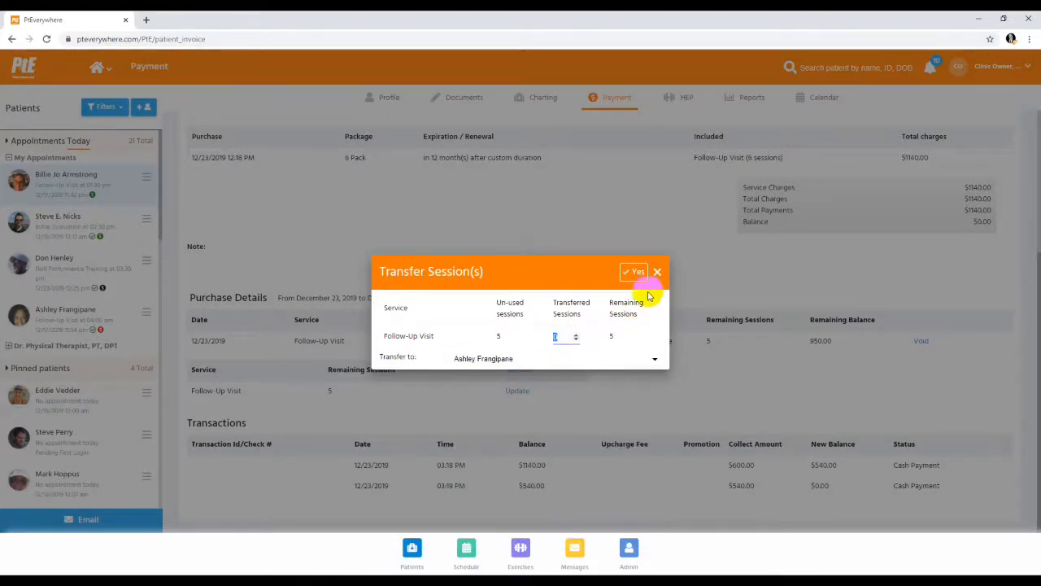
pyautogui.click(633, 270)
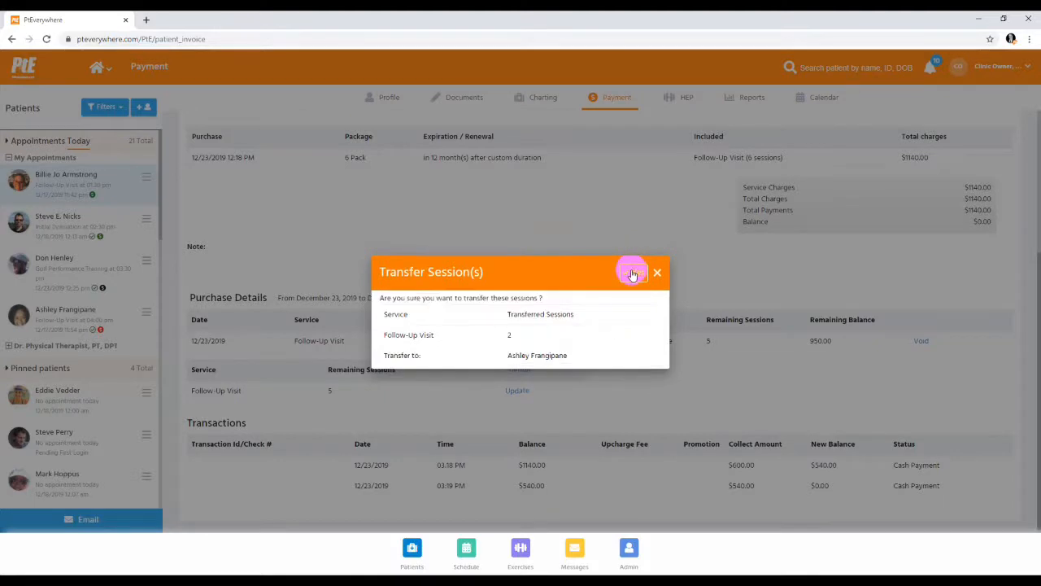
pyautogui.click(632, 274)
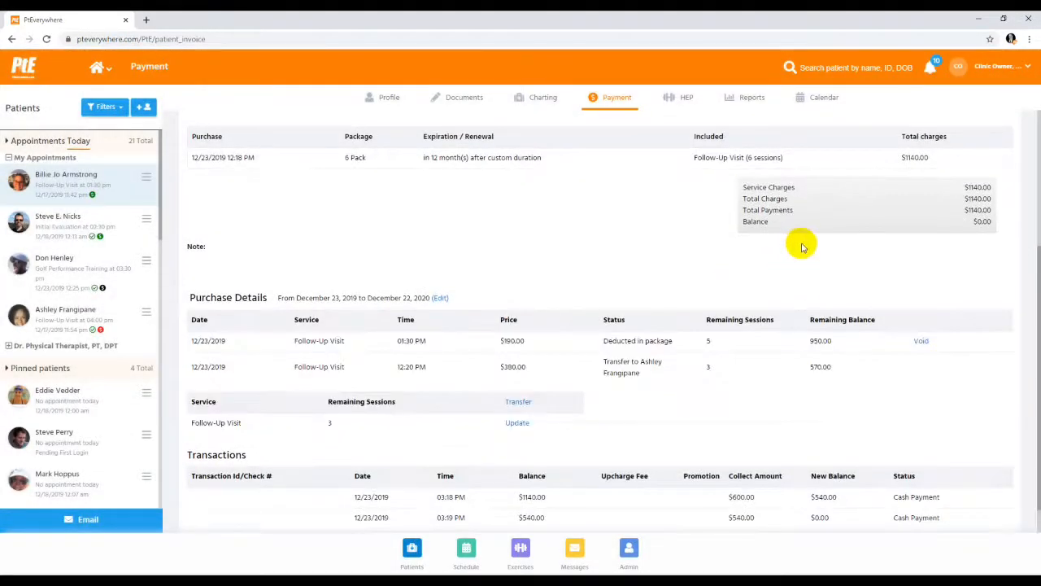
# Check the receiving patient's shared package and 12/23/2019 04:00 PM follow-up invoice, and return to the original patient's invoices
pyautogui.scroll(3, 801, 249)
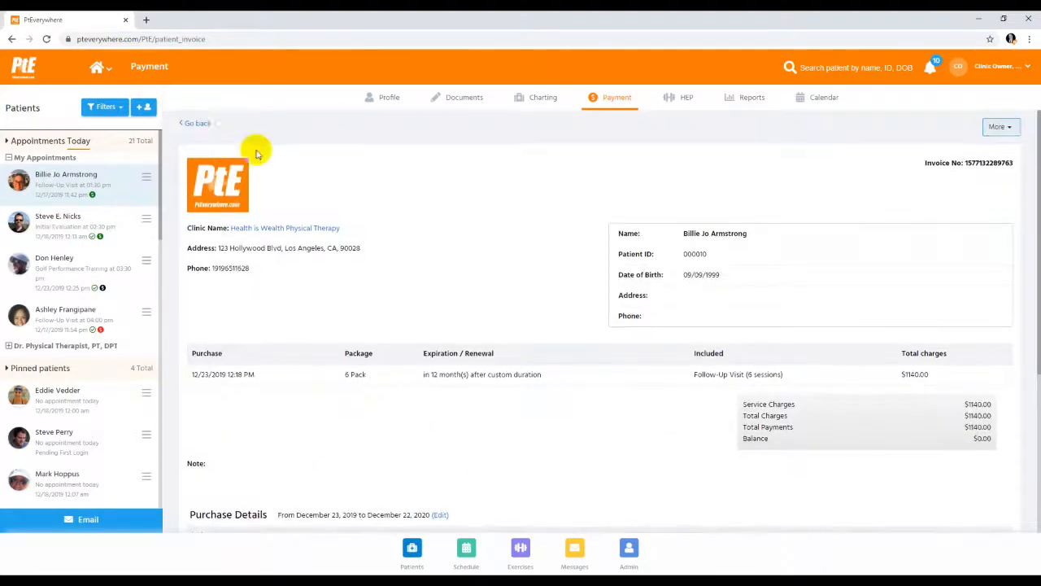
pyautogui.click(92, 320)
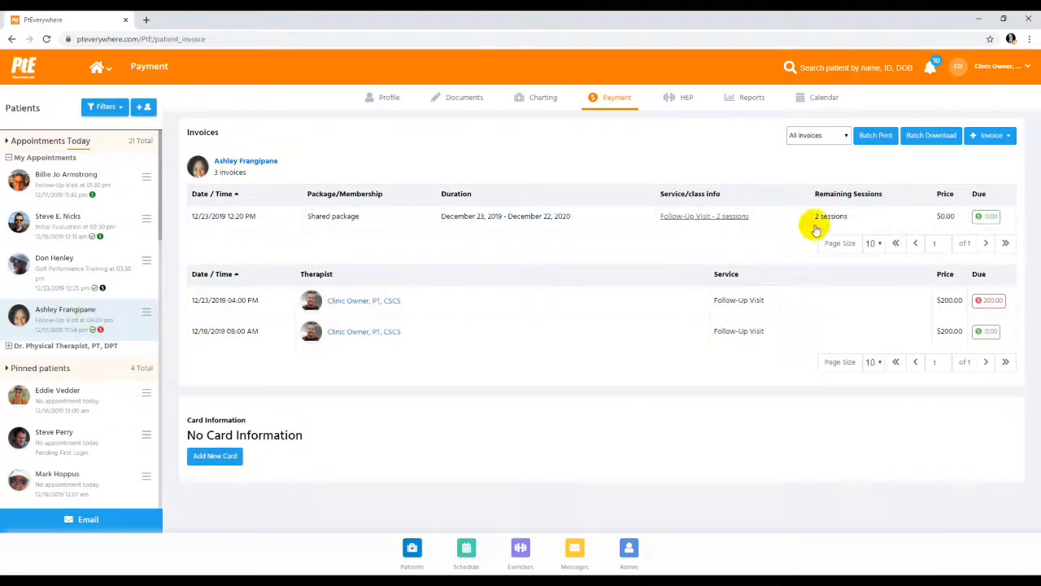
pyautogui.click(386, 303)
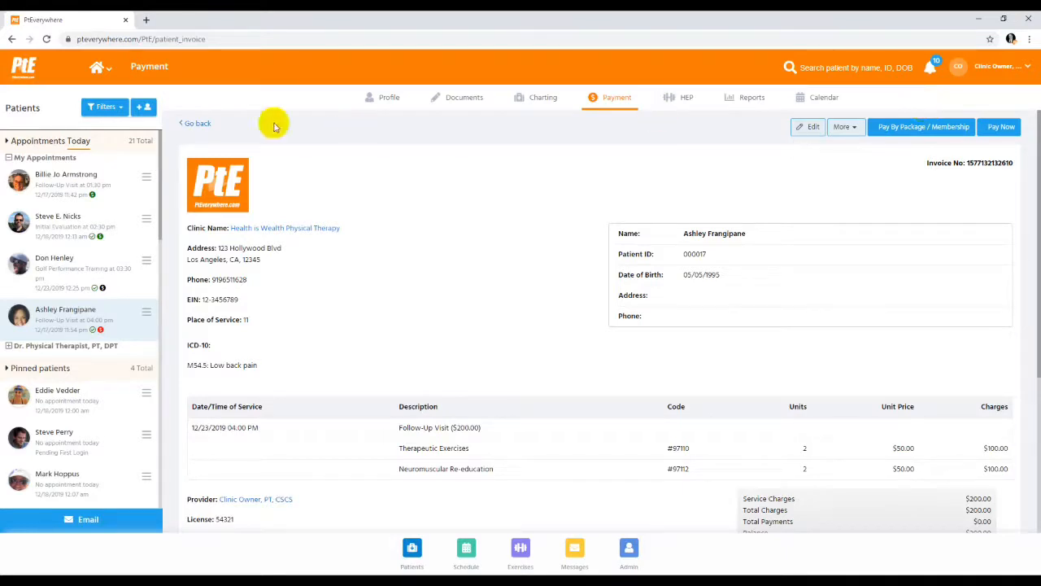
pyautogui.click(71, 177)
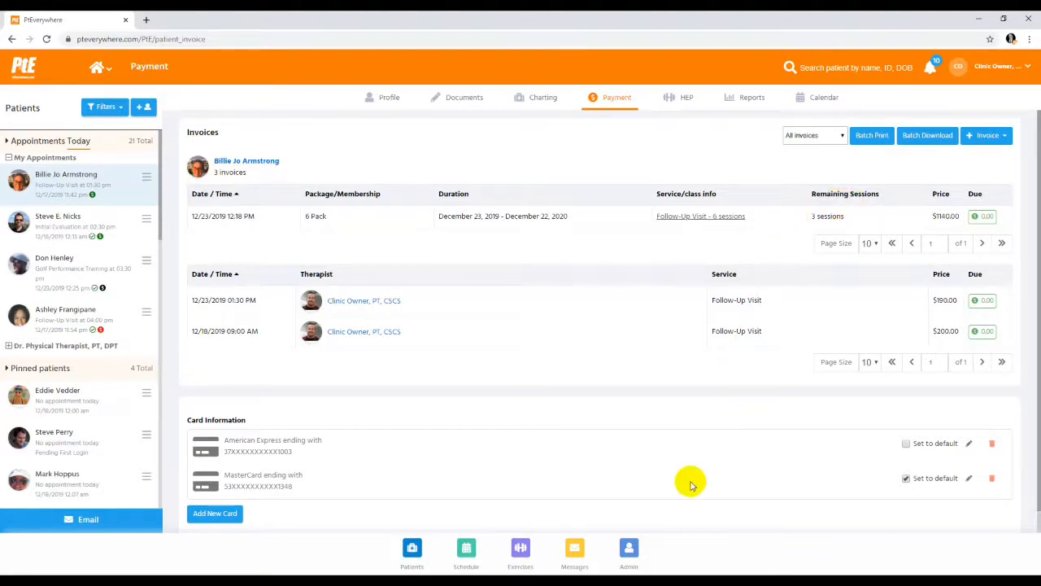
# Run the Cases Report from the admin reports for 11/23/2019 to 12/23/2019, first visits only, and hide its filters
pyautogui.click(628, 549)
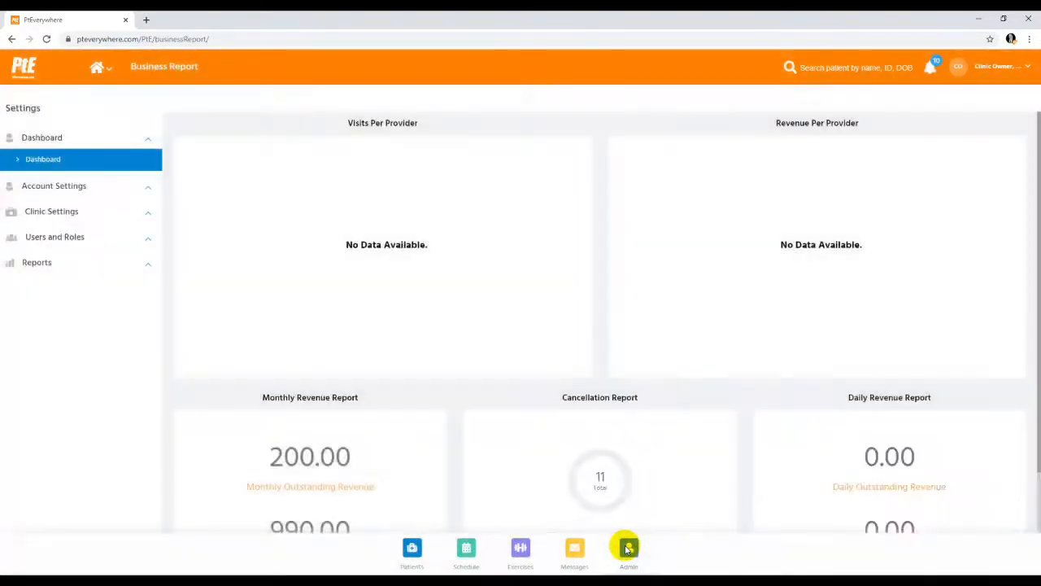
pyautogui.click(36, 264)
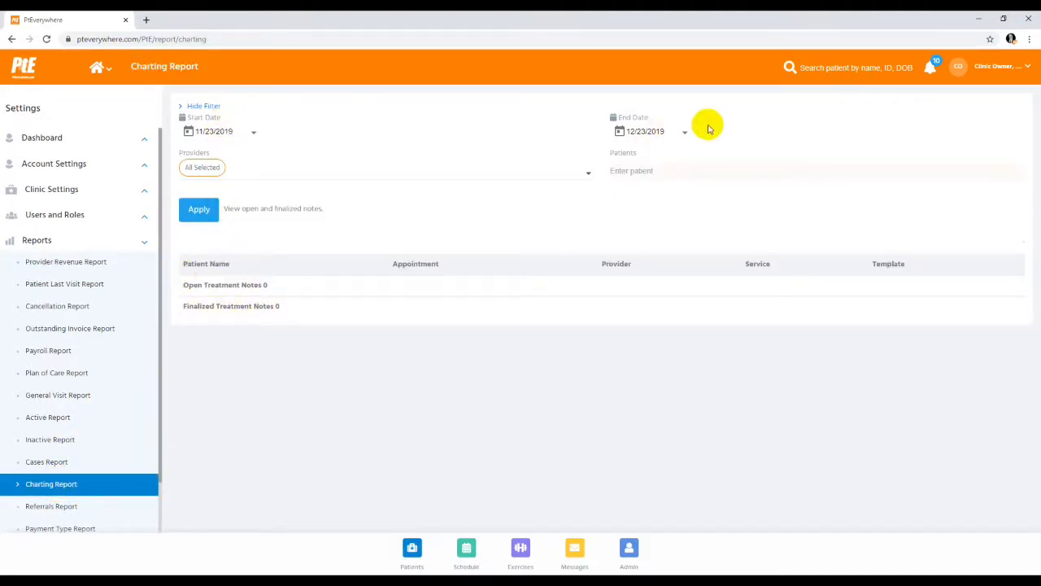
pyautogui.scroll(-1, 39, 424)
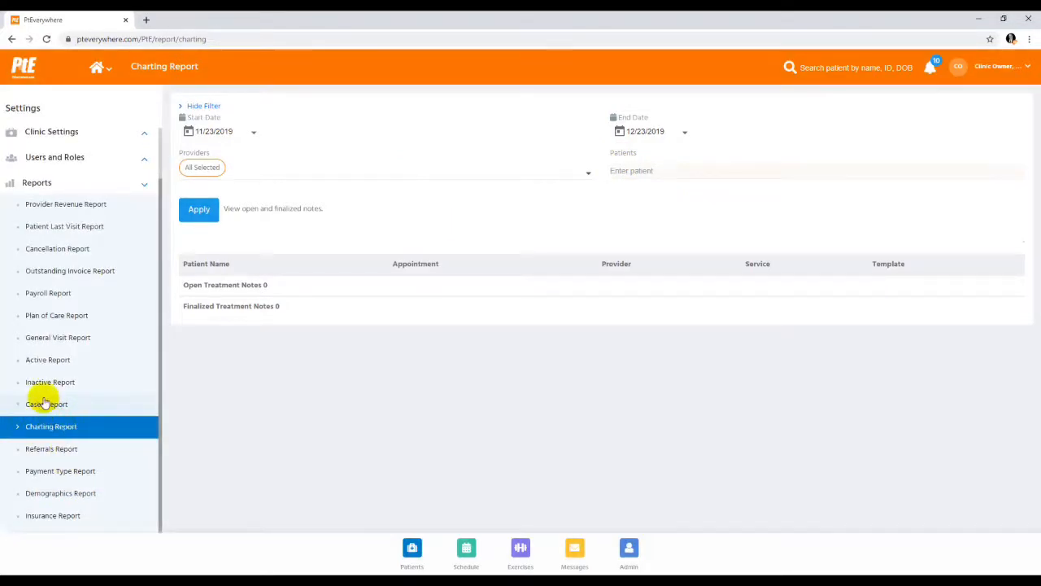
pyautogui.click(40, 405)
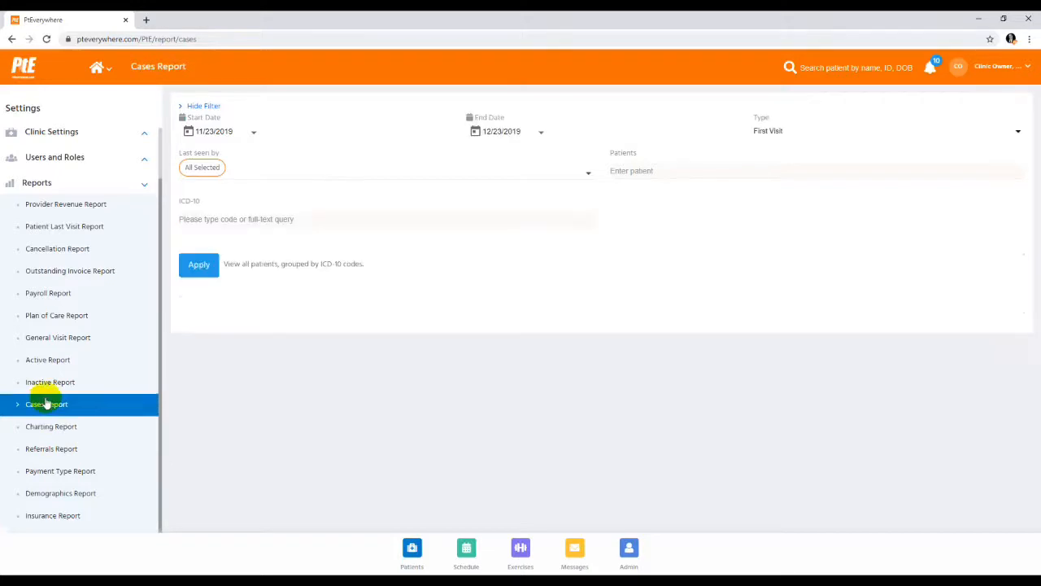
pyautogui.click(200, 268)
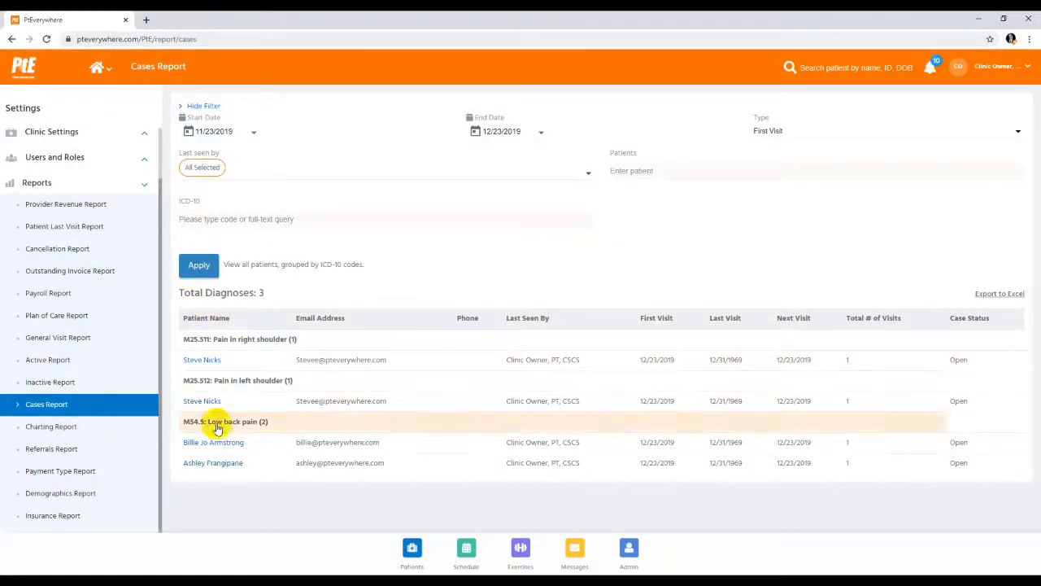
pyautogui.click(204, 108)
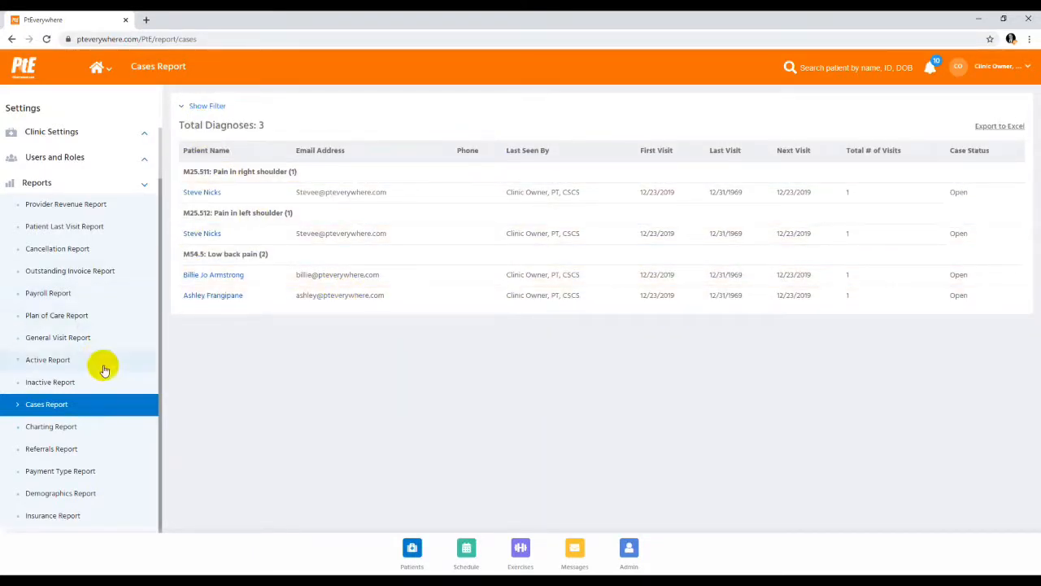
# Run the Provider Revenue Report grouped by therapist for 11/23/2019 to 12/23/2019, hide its filters, and sort it by service
pyautogui.click(82, 203)
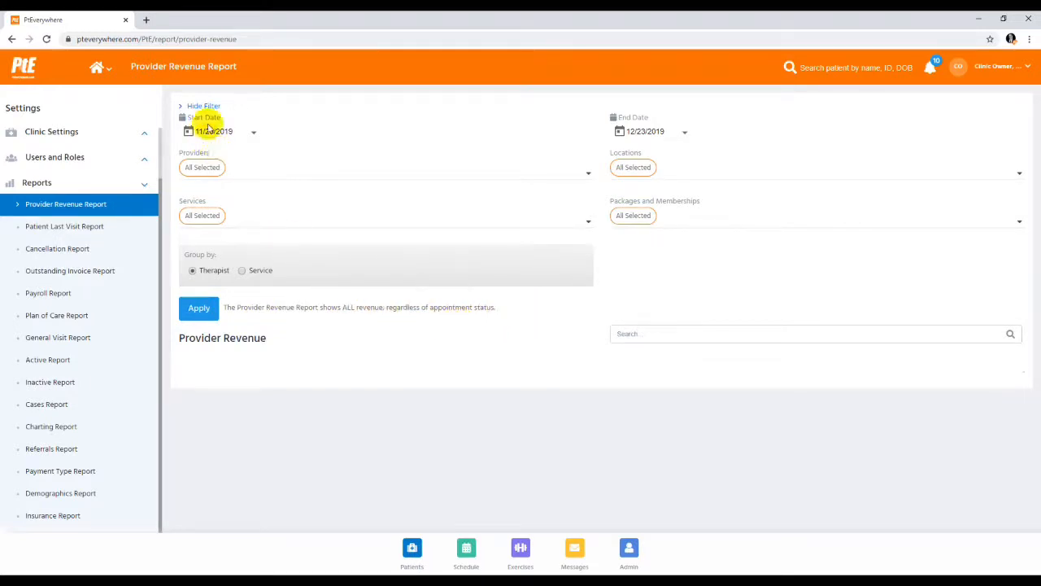
pyautogui.click(197, 309)
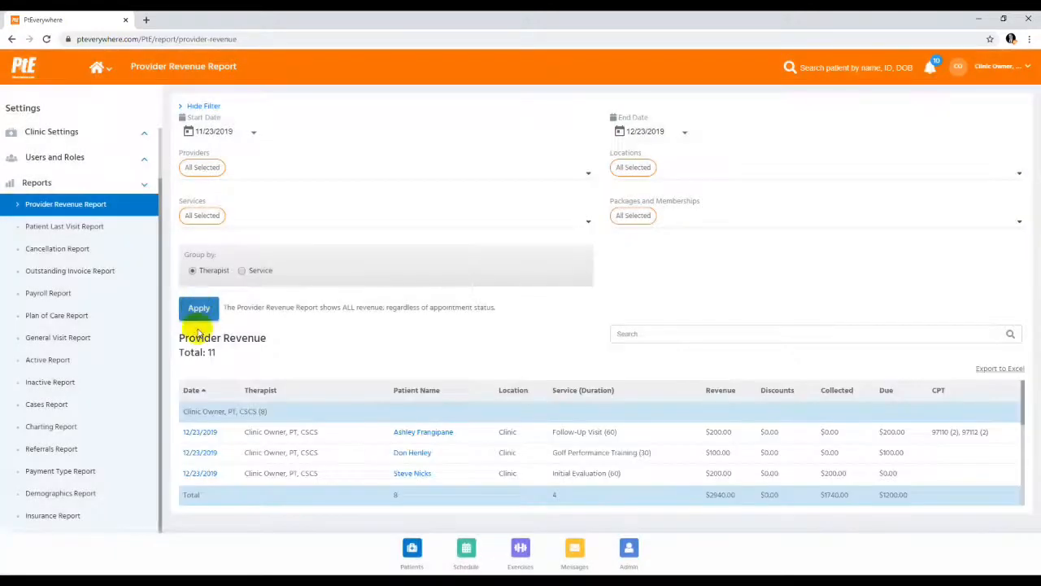
pyautogui.click(198, 106)
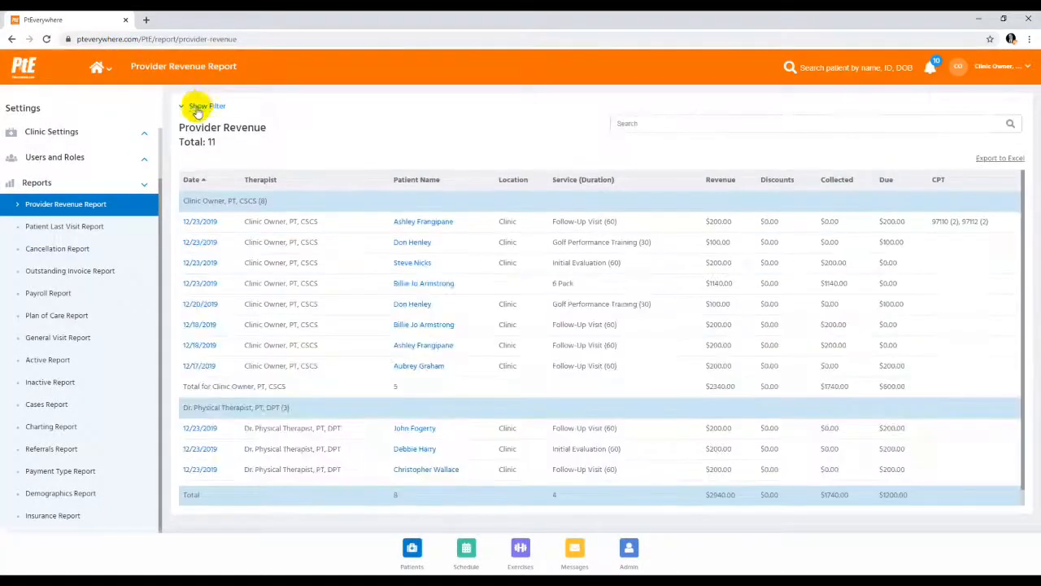
pyautogui.click(565, 182)
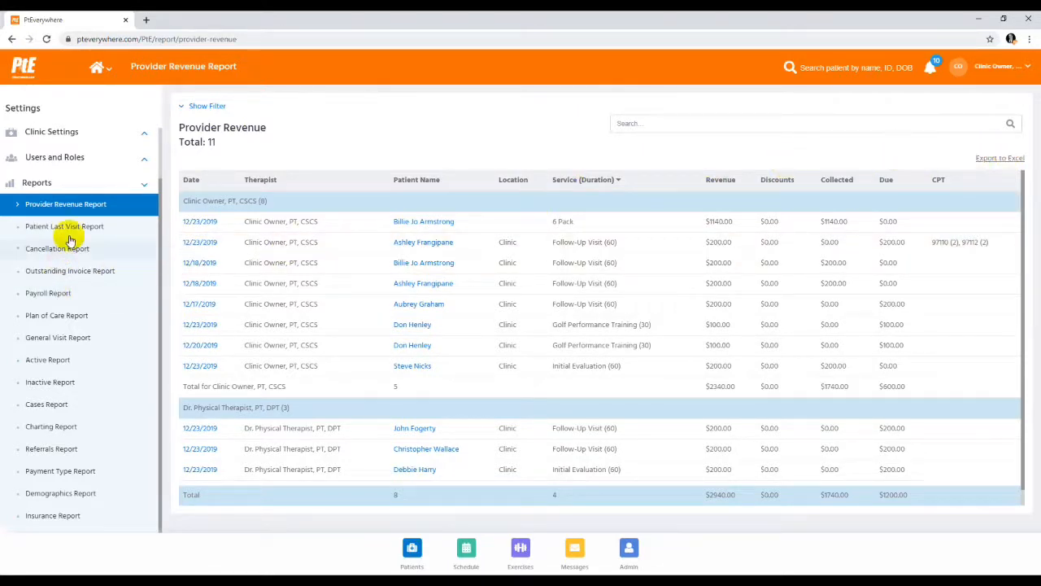
# Run the Payroll Report for all providers and services from 11/23/2019 to 12/23/2019 and hide its filters
pyautogui.click(52, 340)
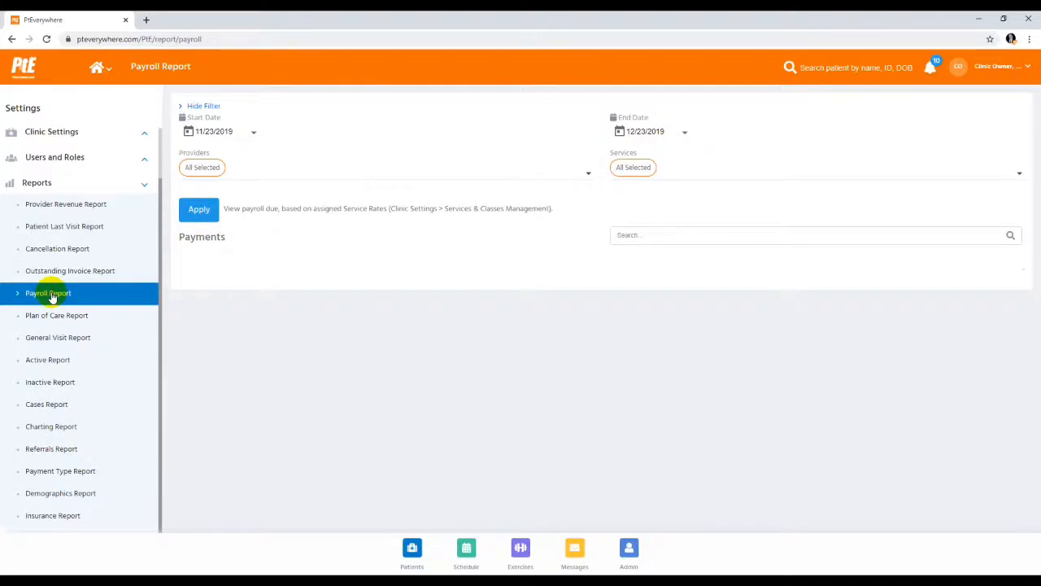
pyautogui.click(197, 212)
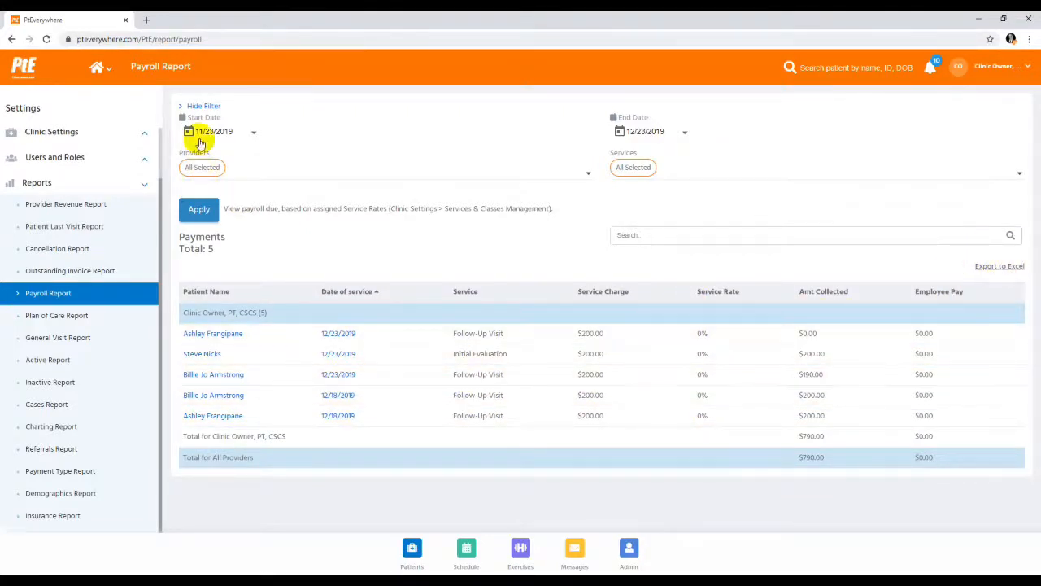
pyautogui.click(207, 109)
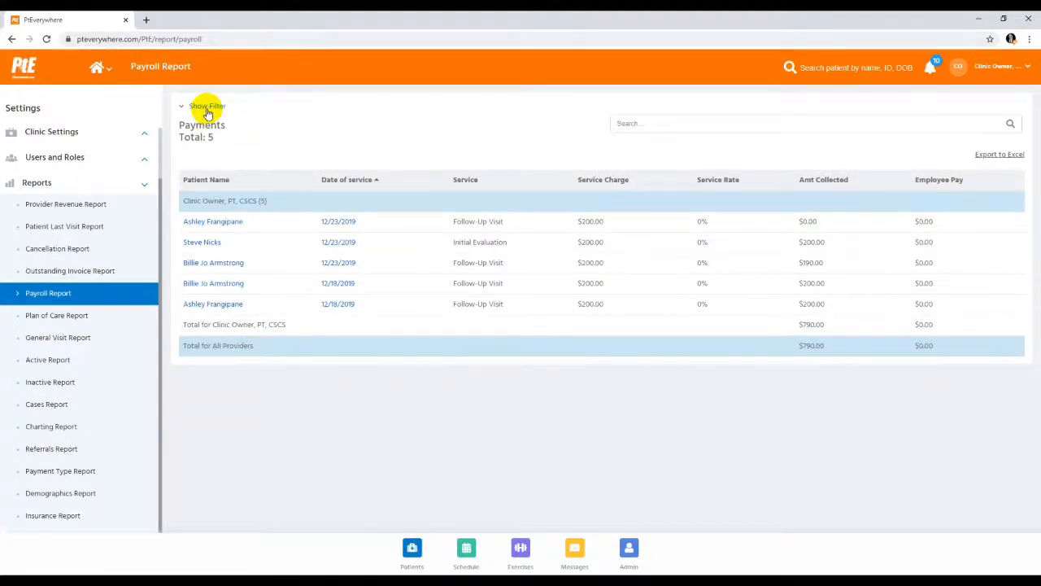